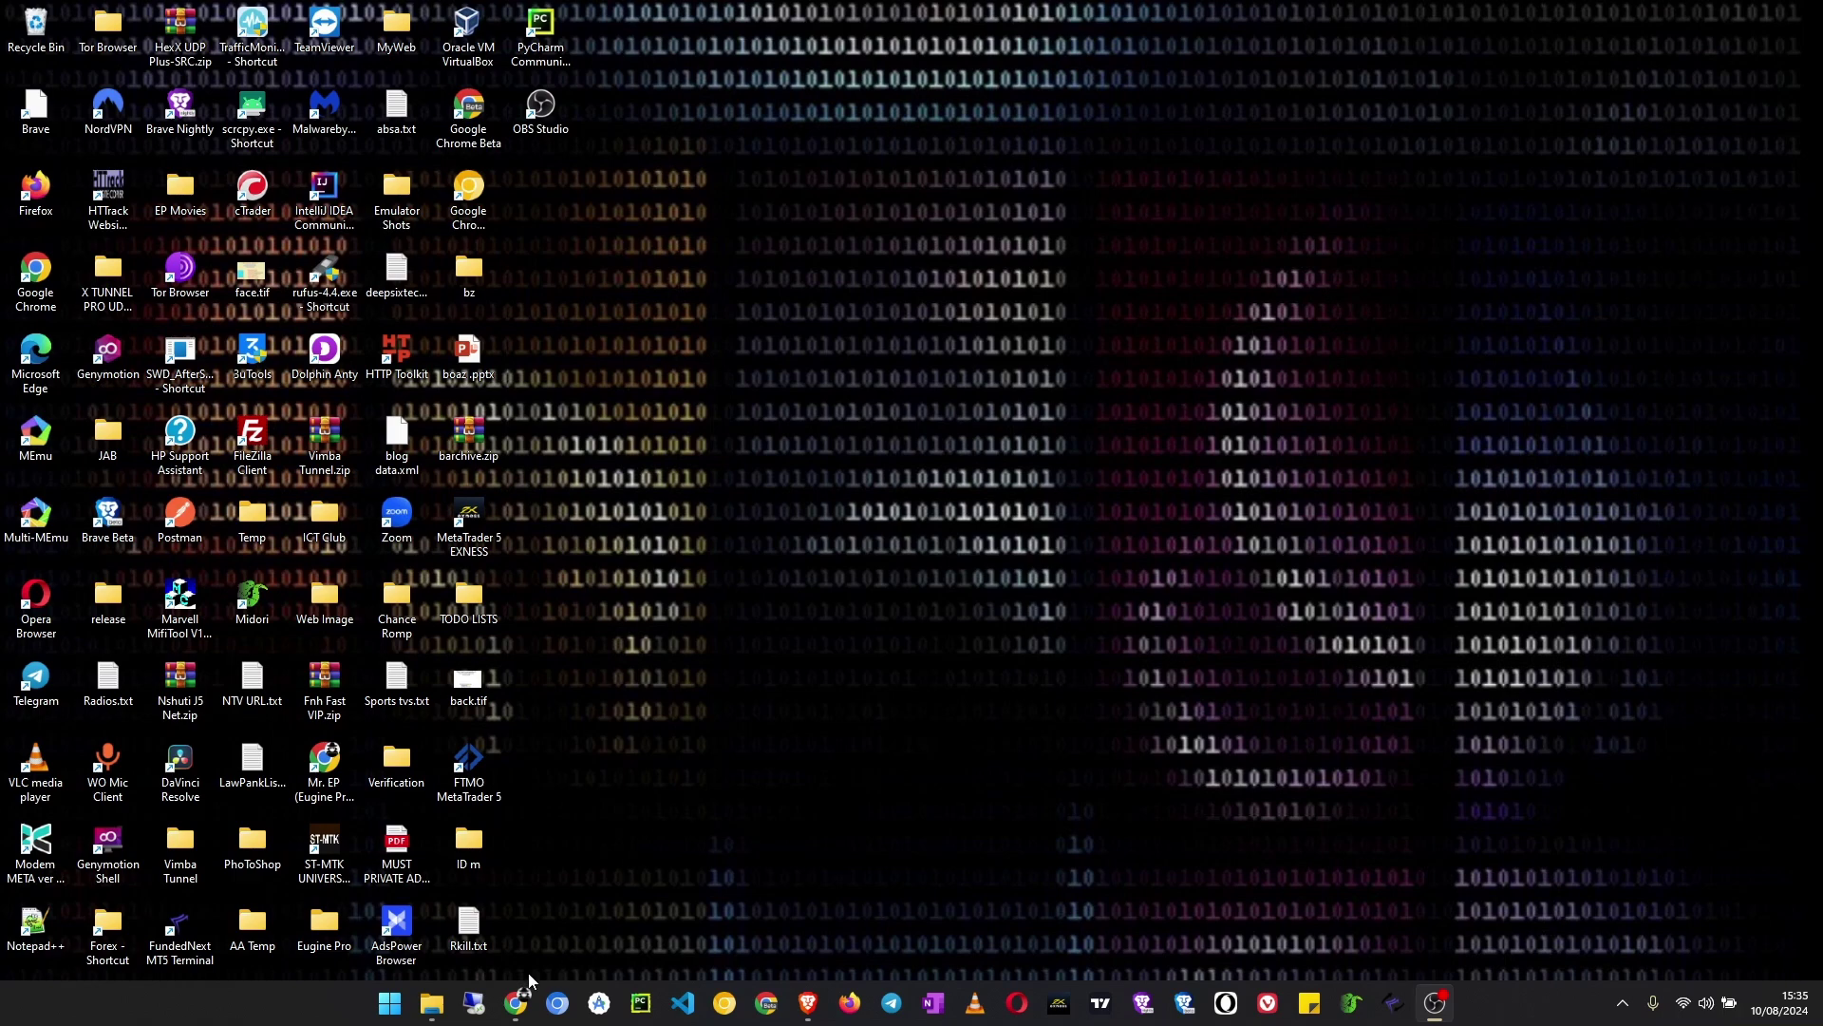
Switch to Google Chrome, search for "windows 10 download" and open Microsoft's Windows 10 download page.
click(514, 1005)
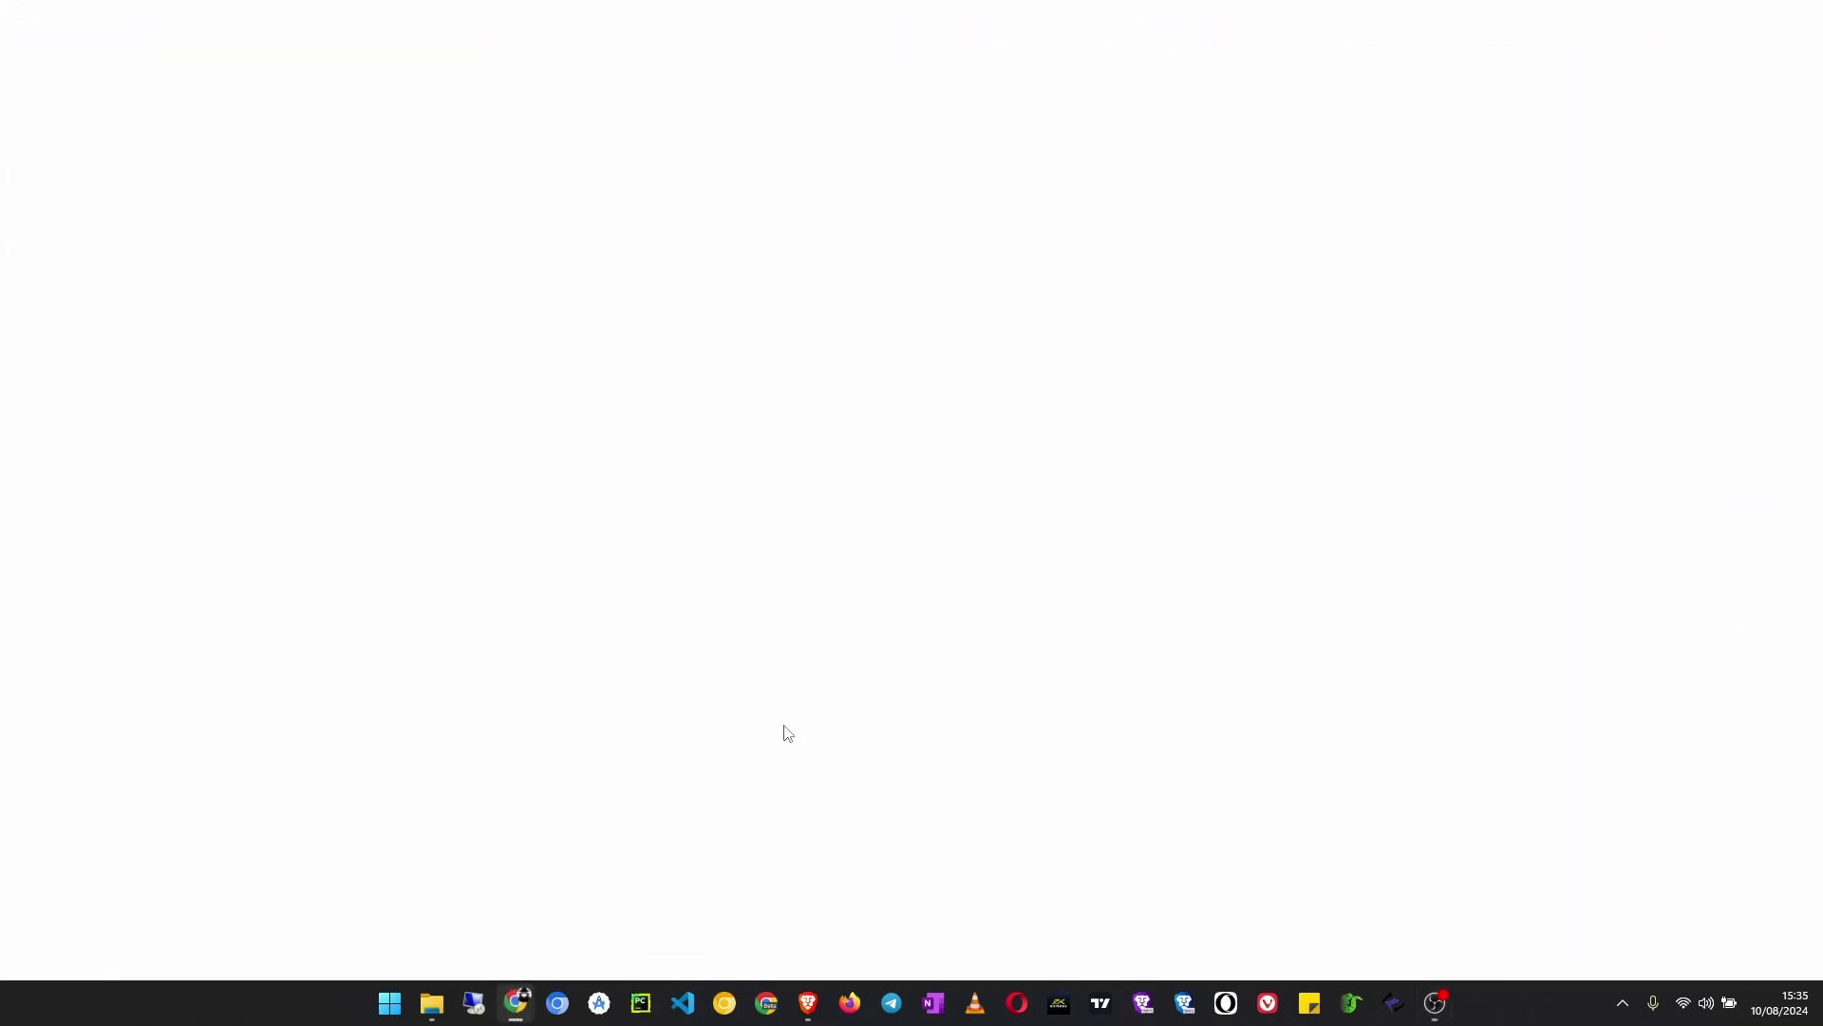
click(912, 59)
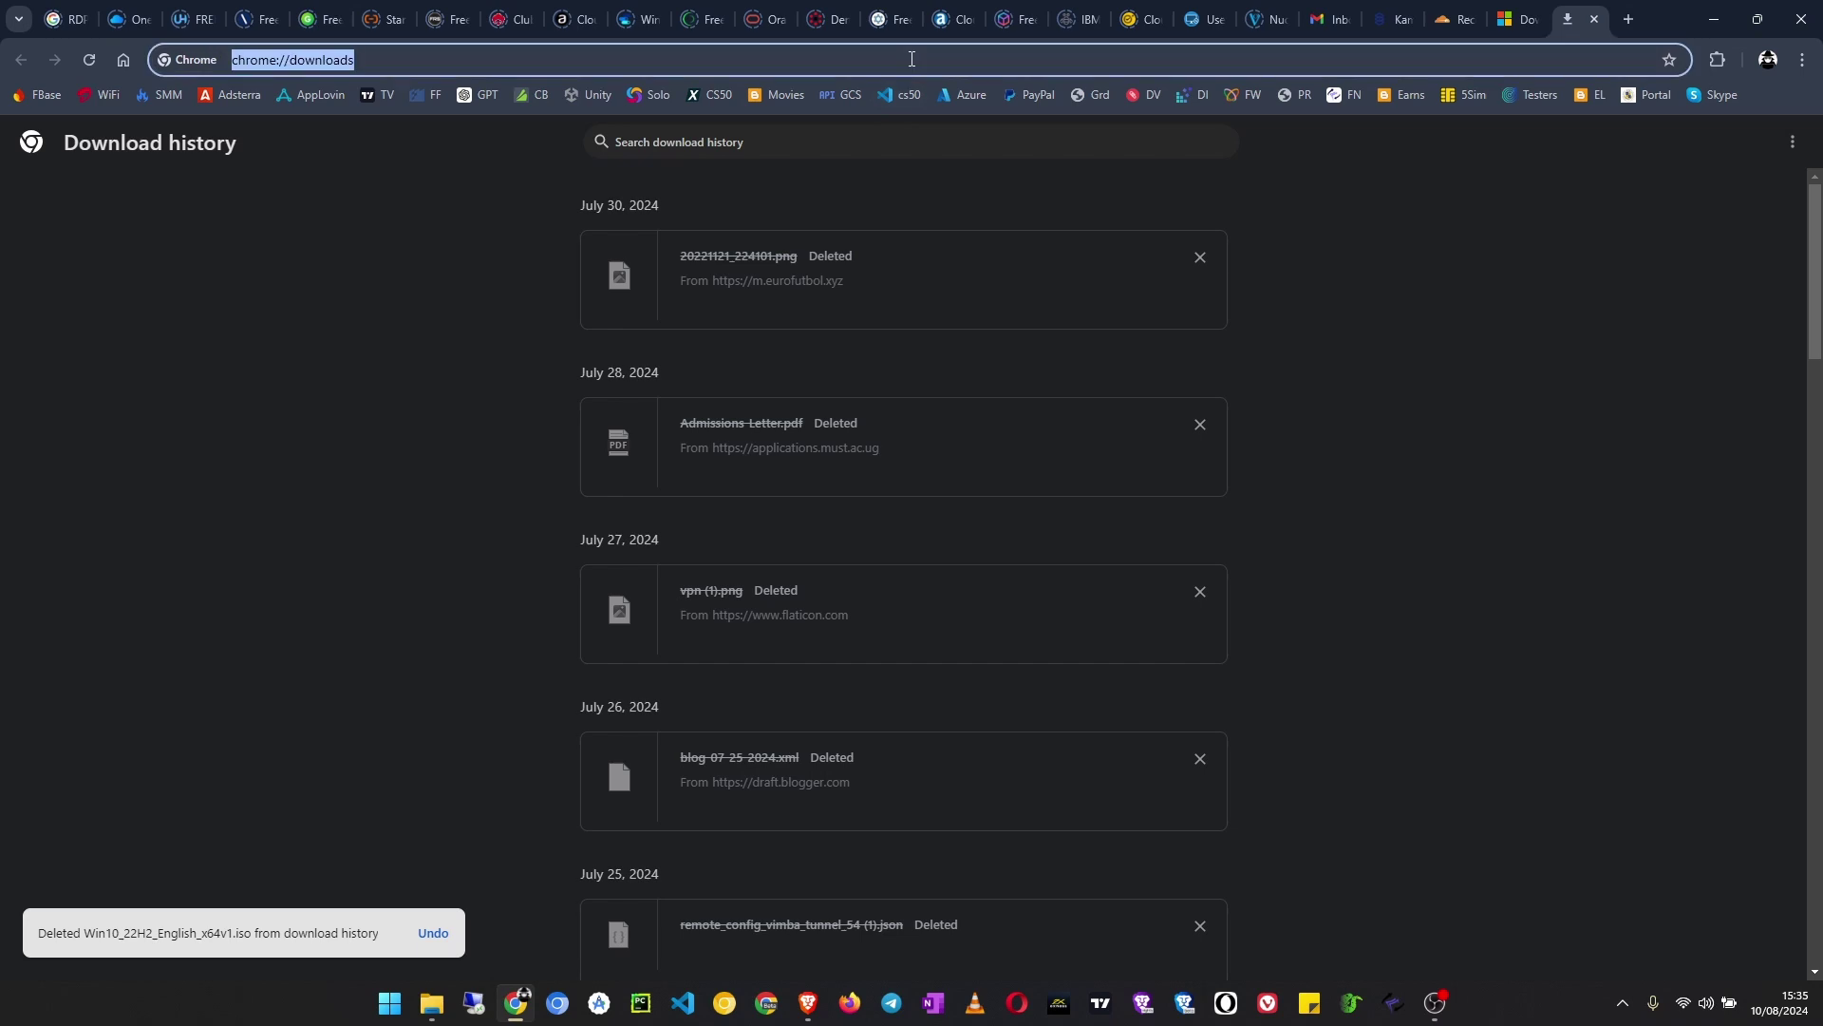
text(windows 10)
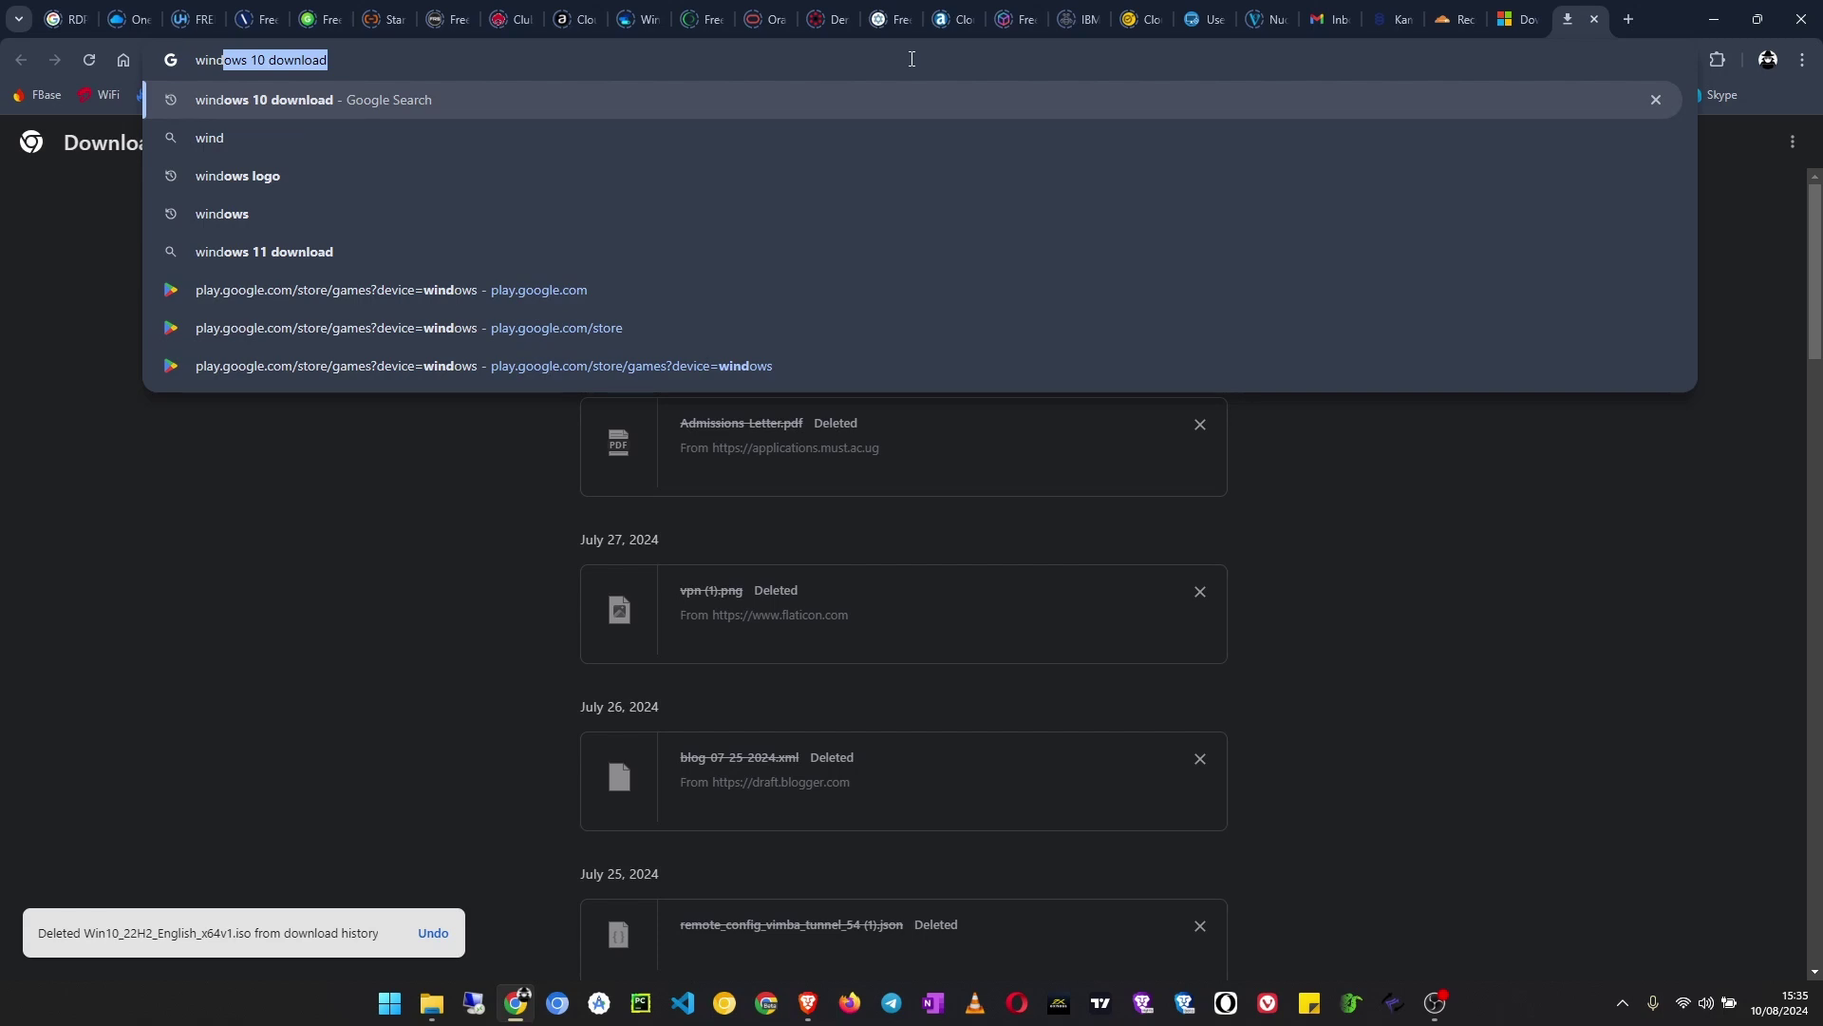
key(Return)
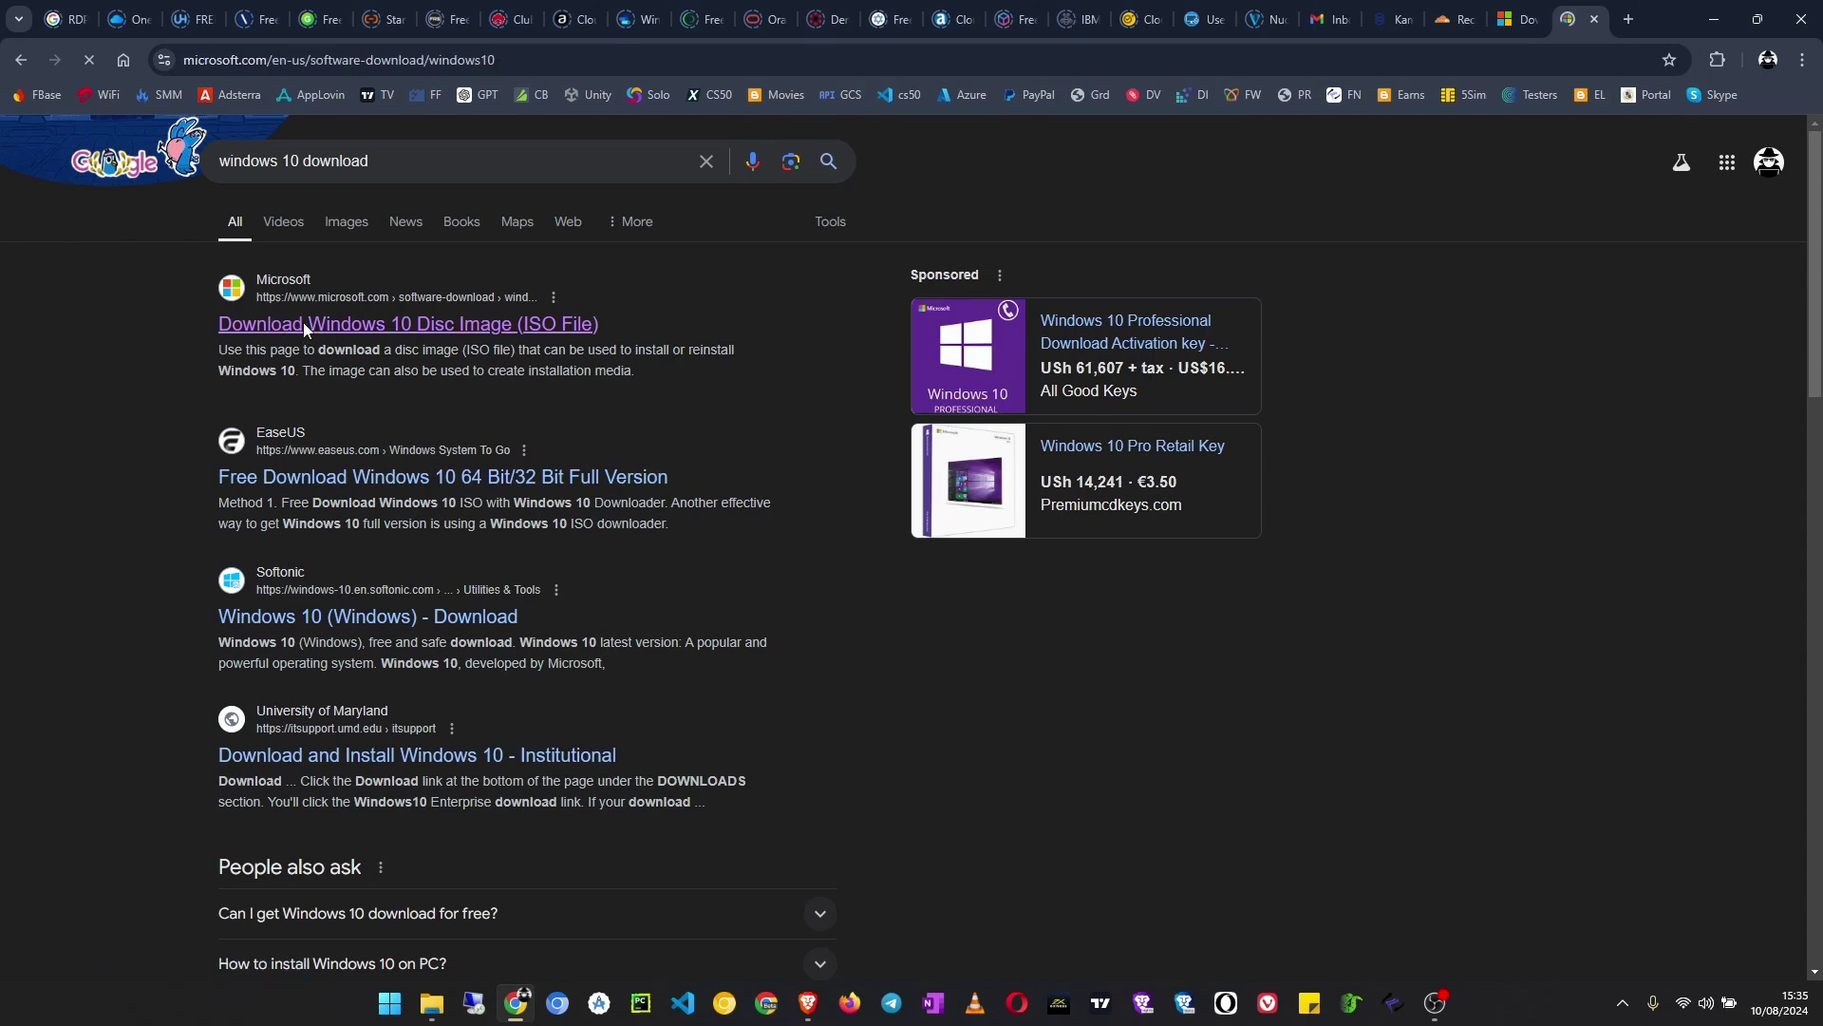
scroll(661, 676, up, 2)
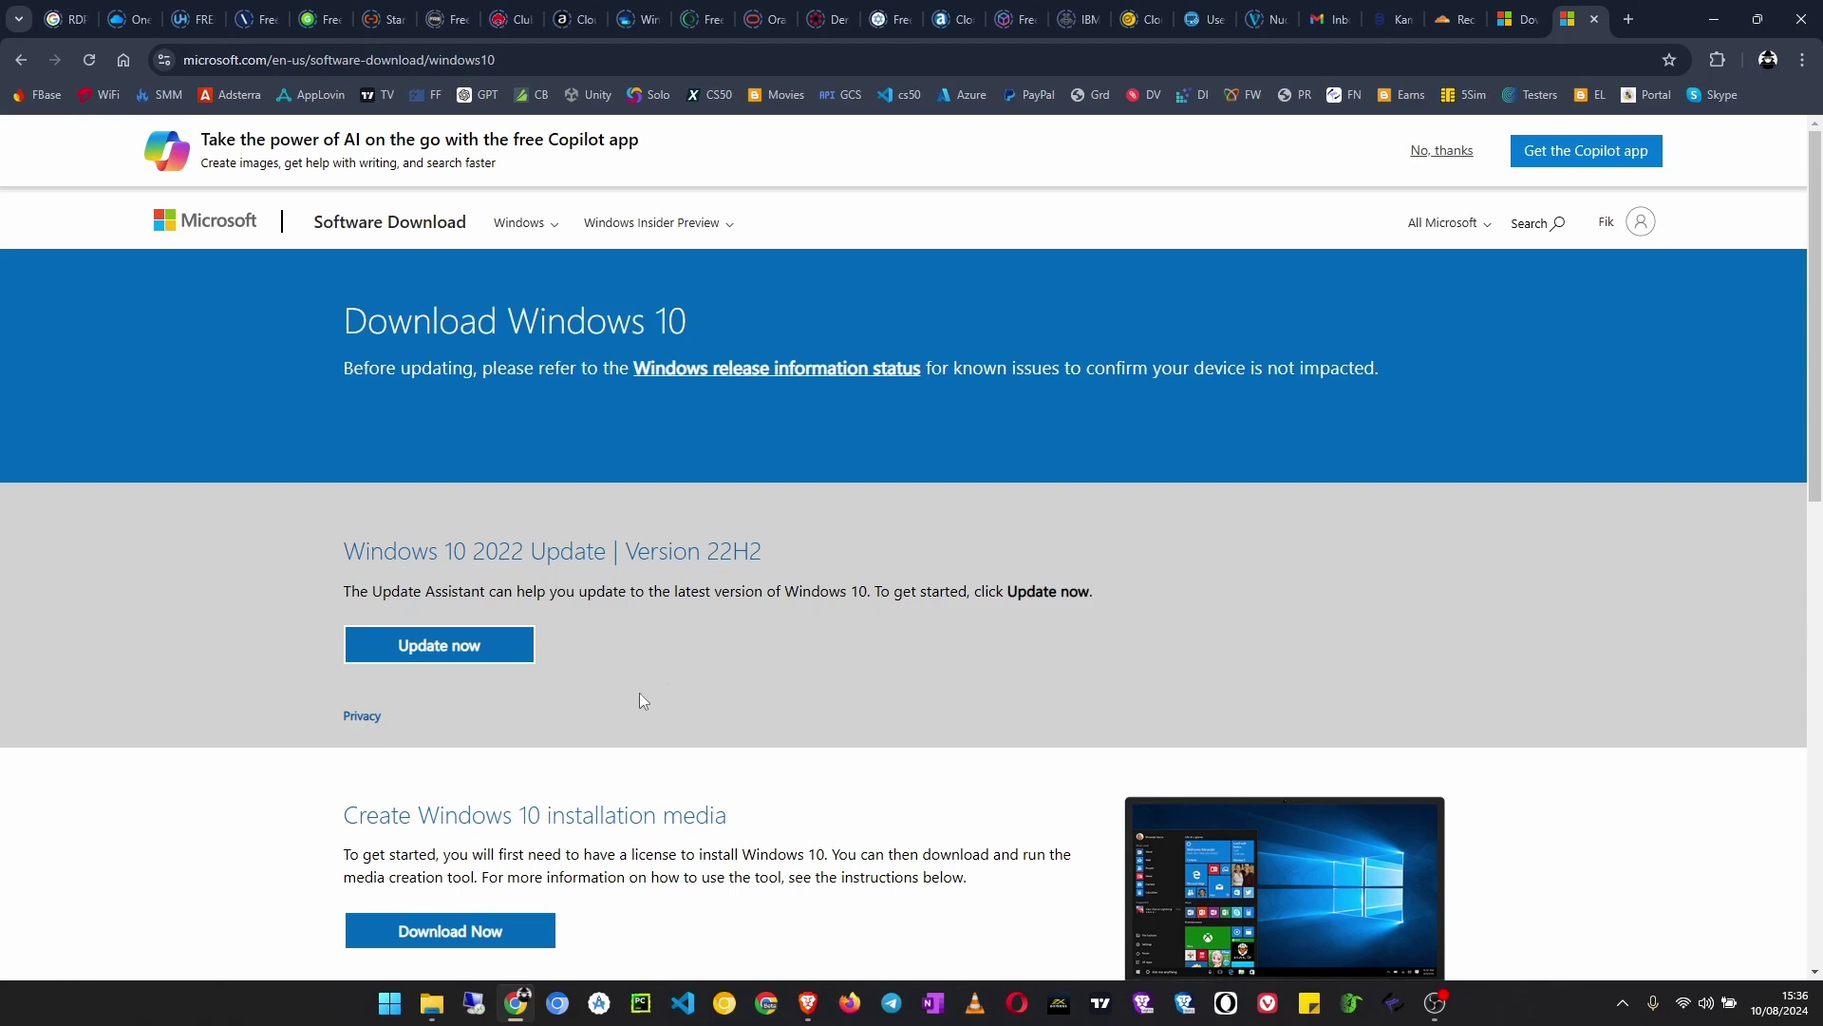
Download the media creation tool from the "Create Windows 10 installation media" section.
scroll(397, 784, down, 1)
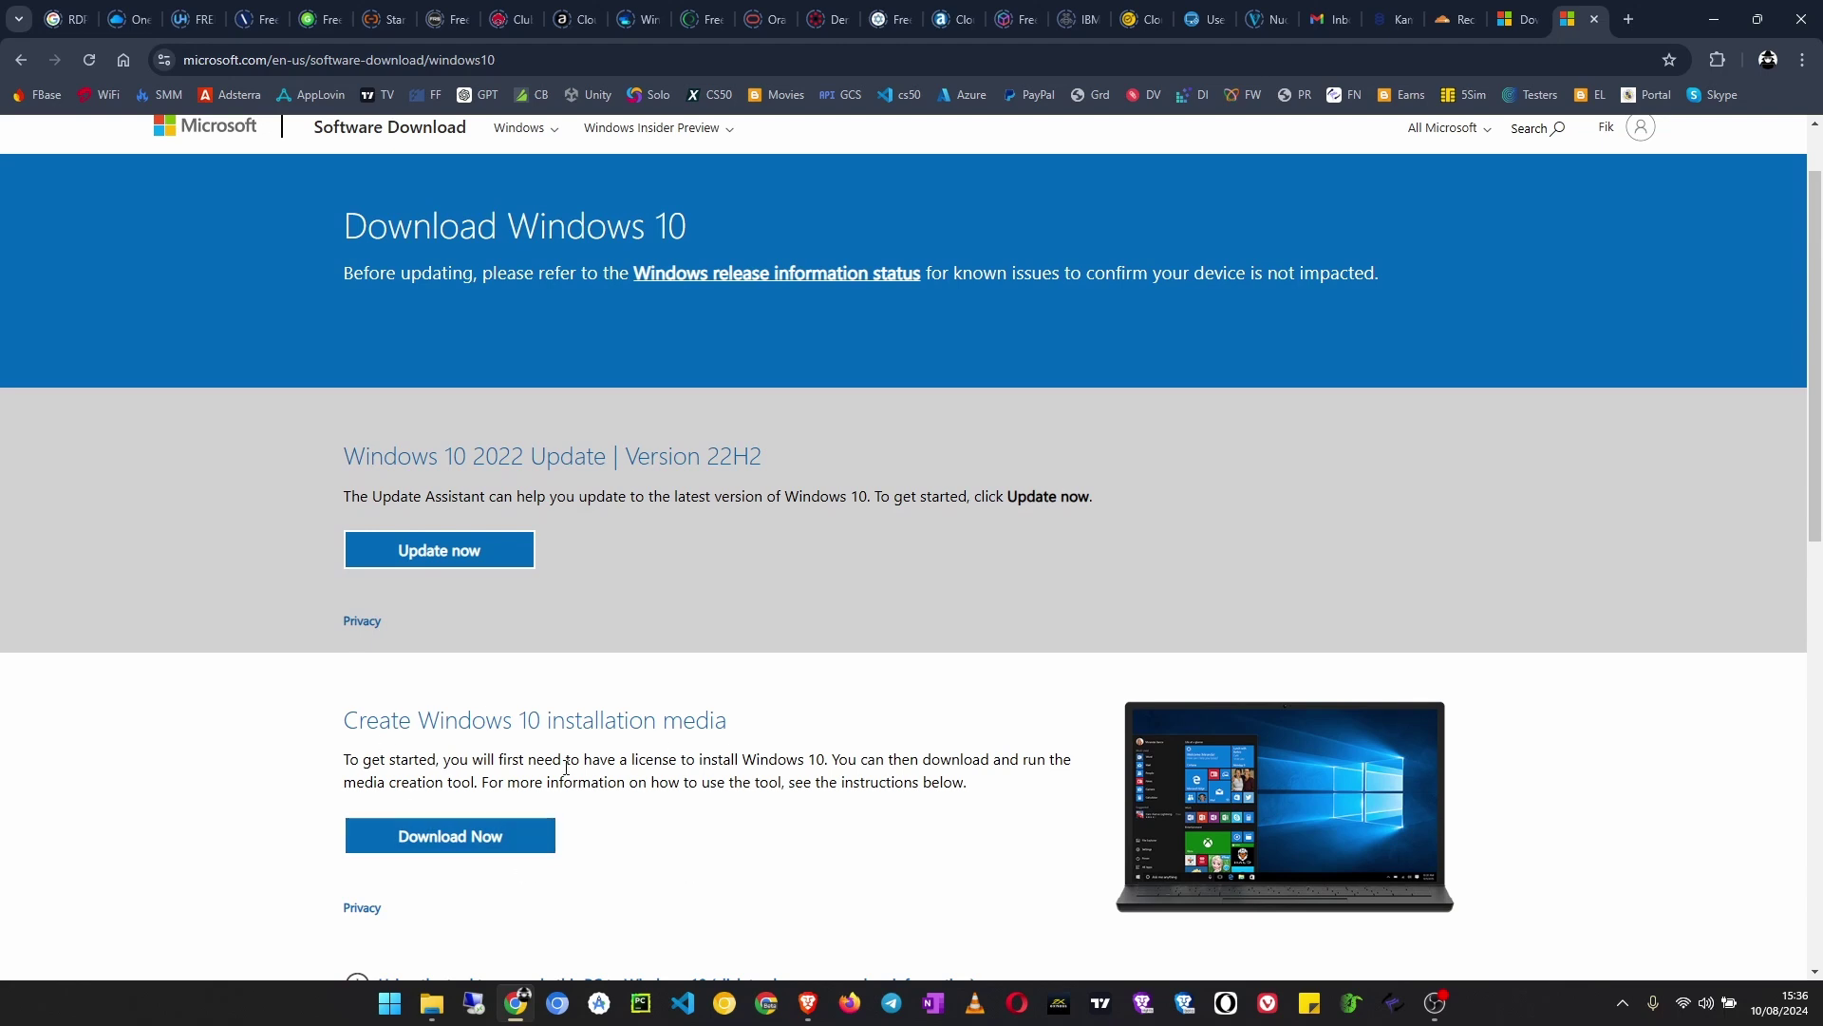
drag(714, 730, 177, 734)
scroll(252, 801, down, 2)
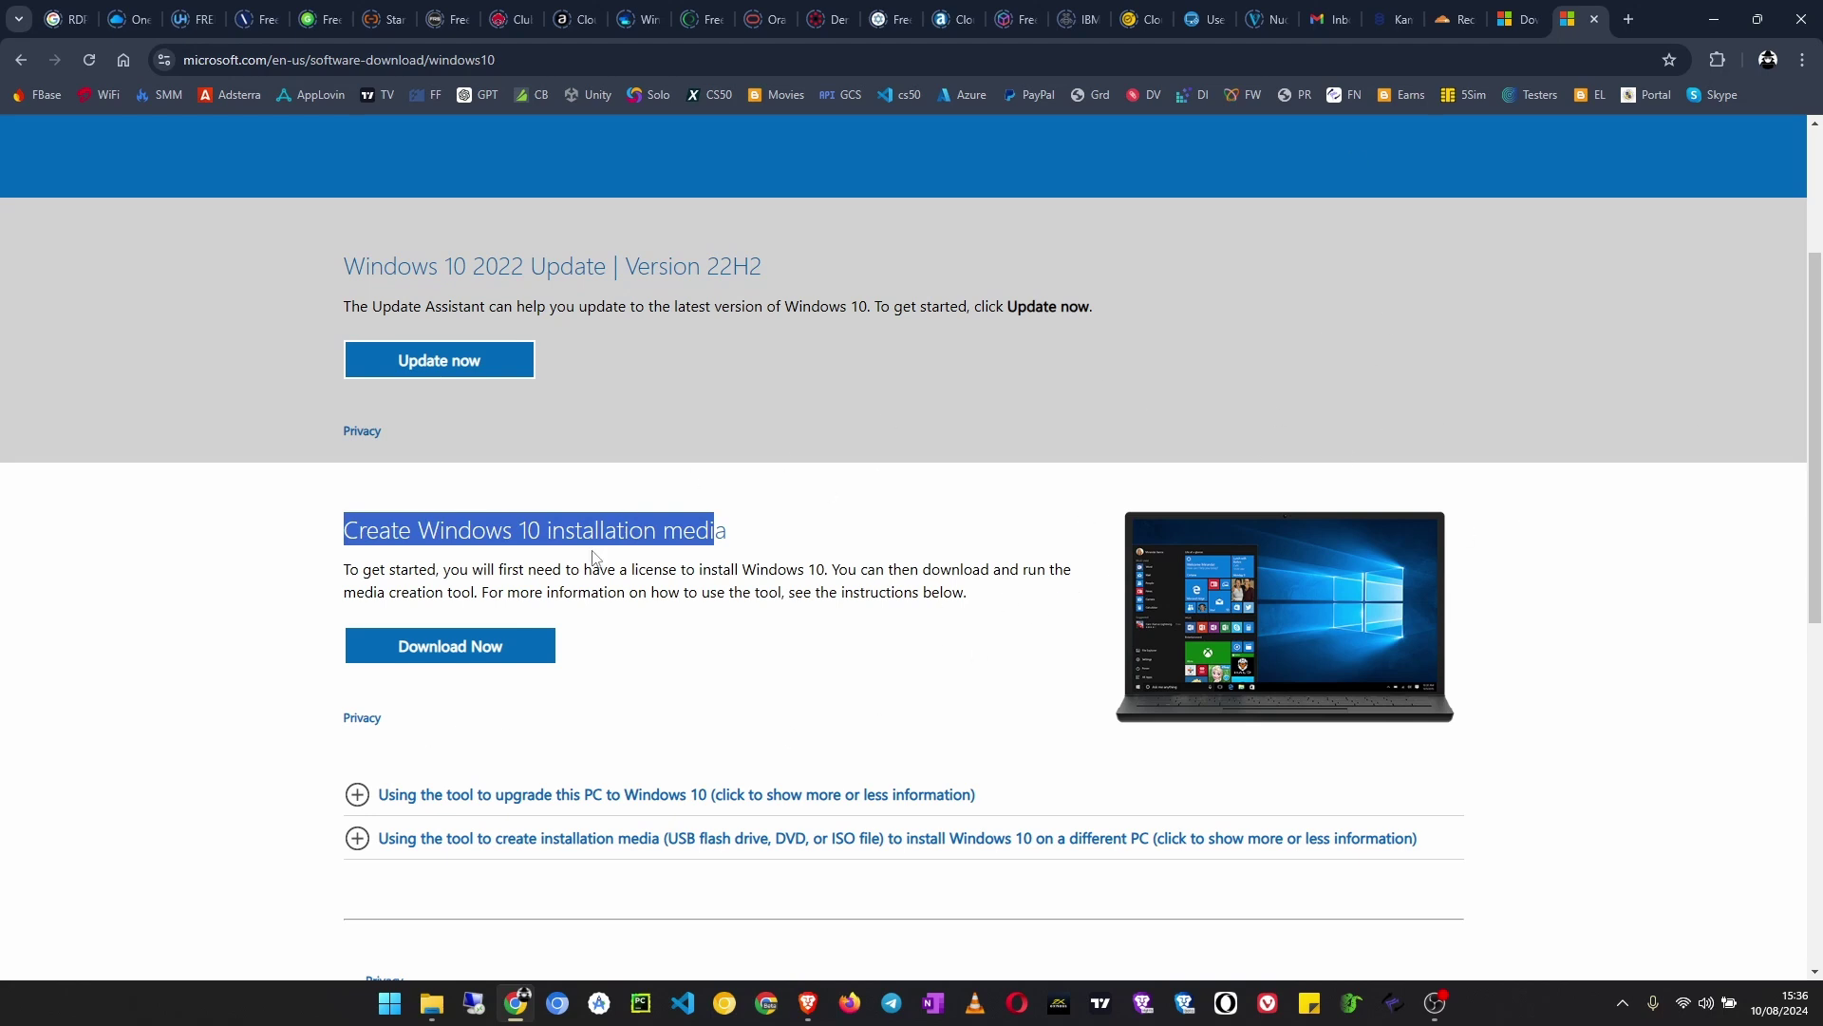
click(766, 541)
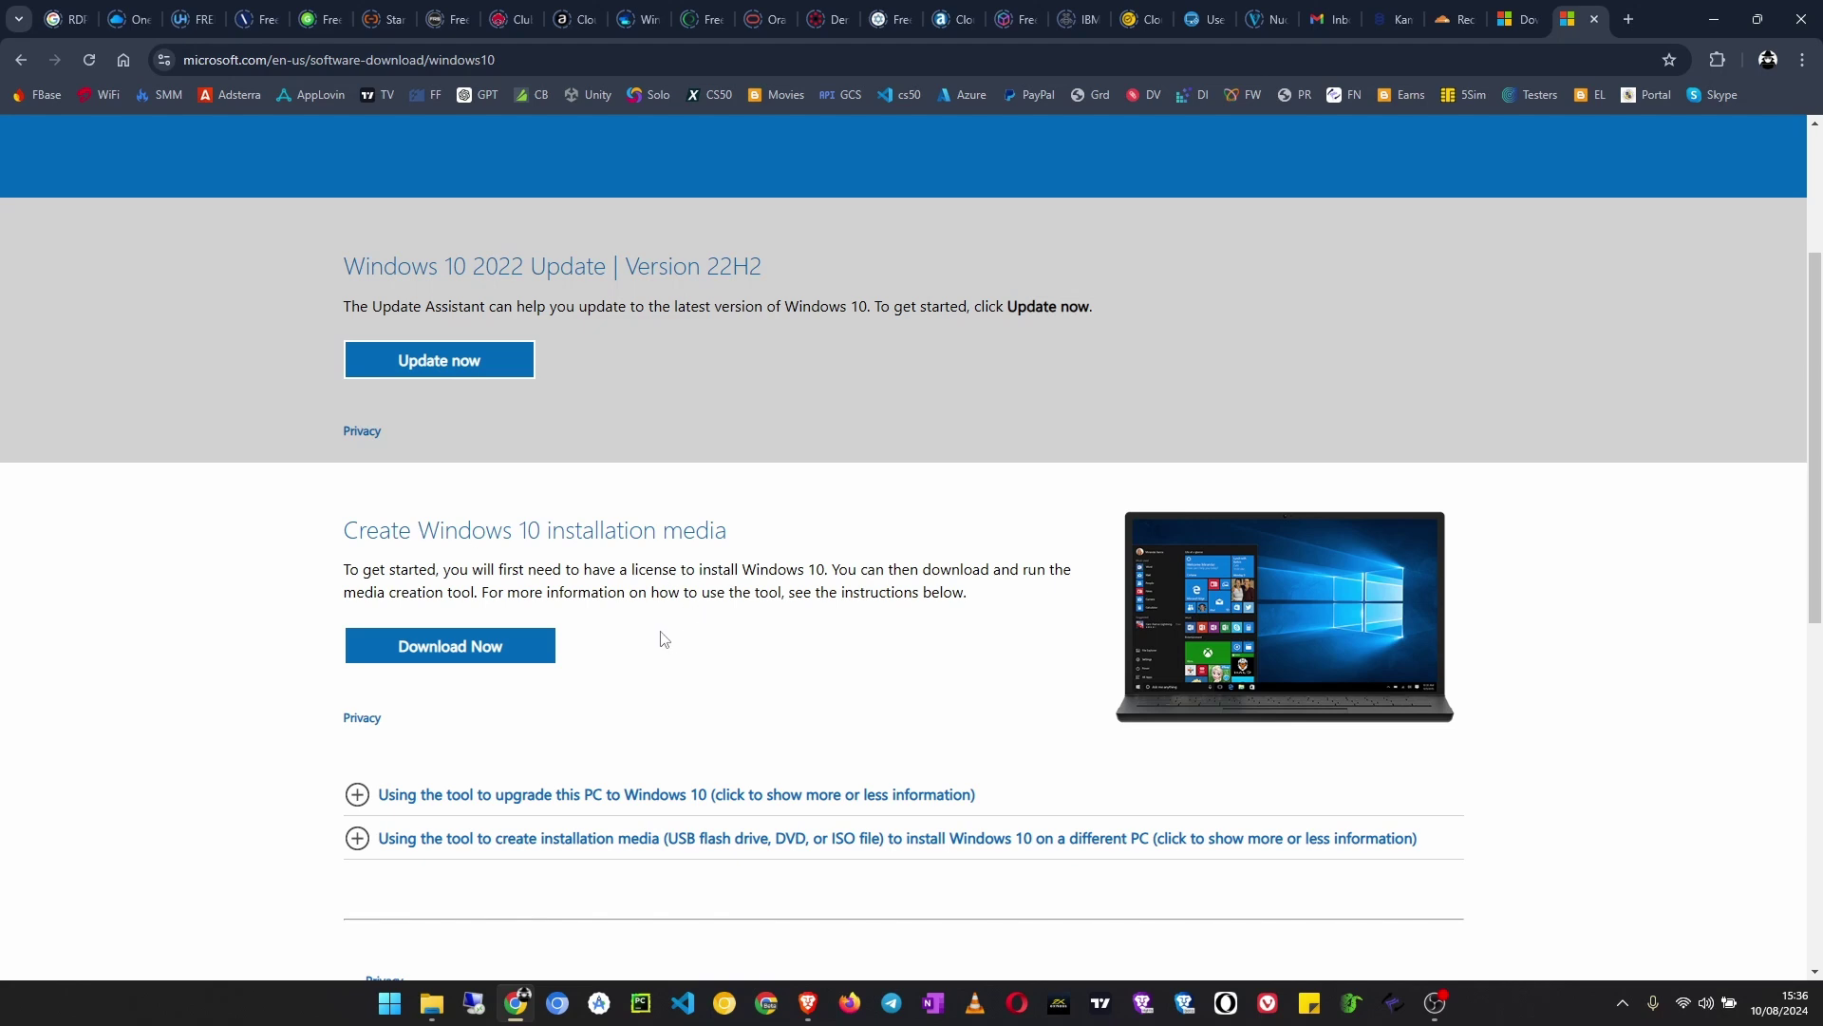
click(432, 650)
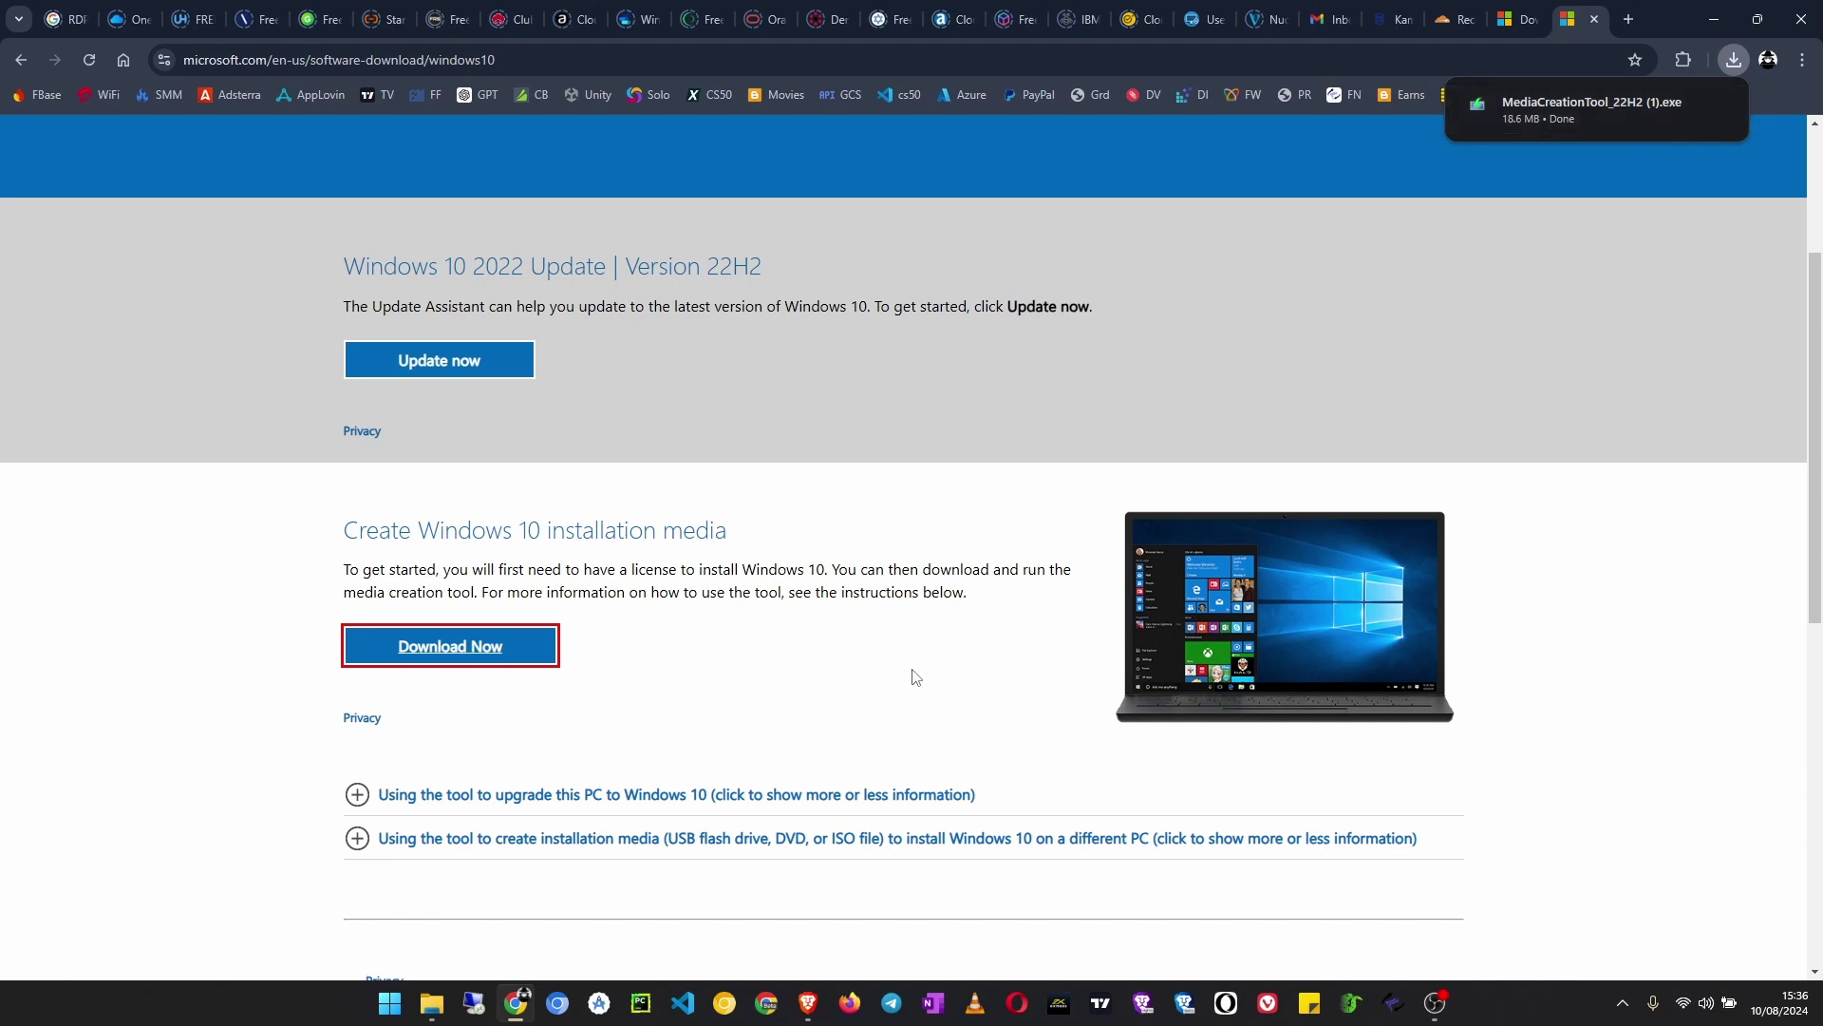
Inspect the download page with the developer tools and open the Network conditions settings.
right_click(1114, 359)
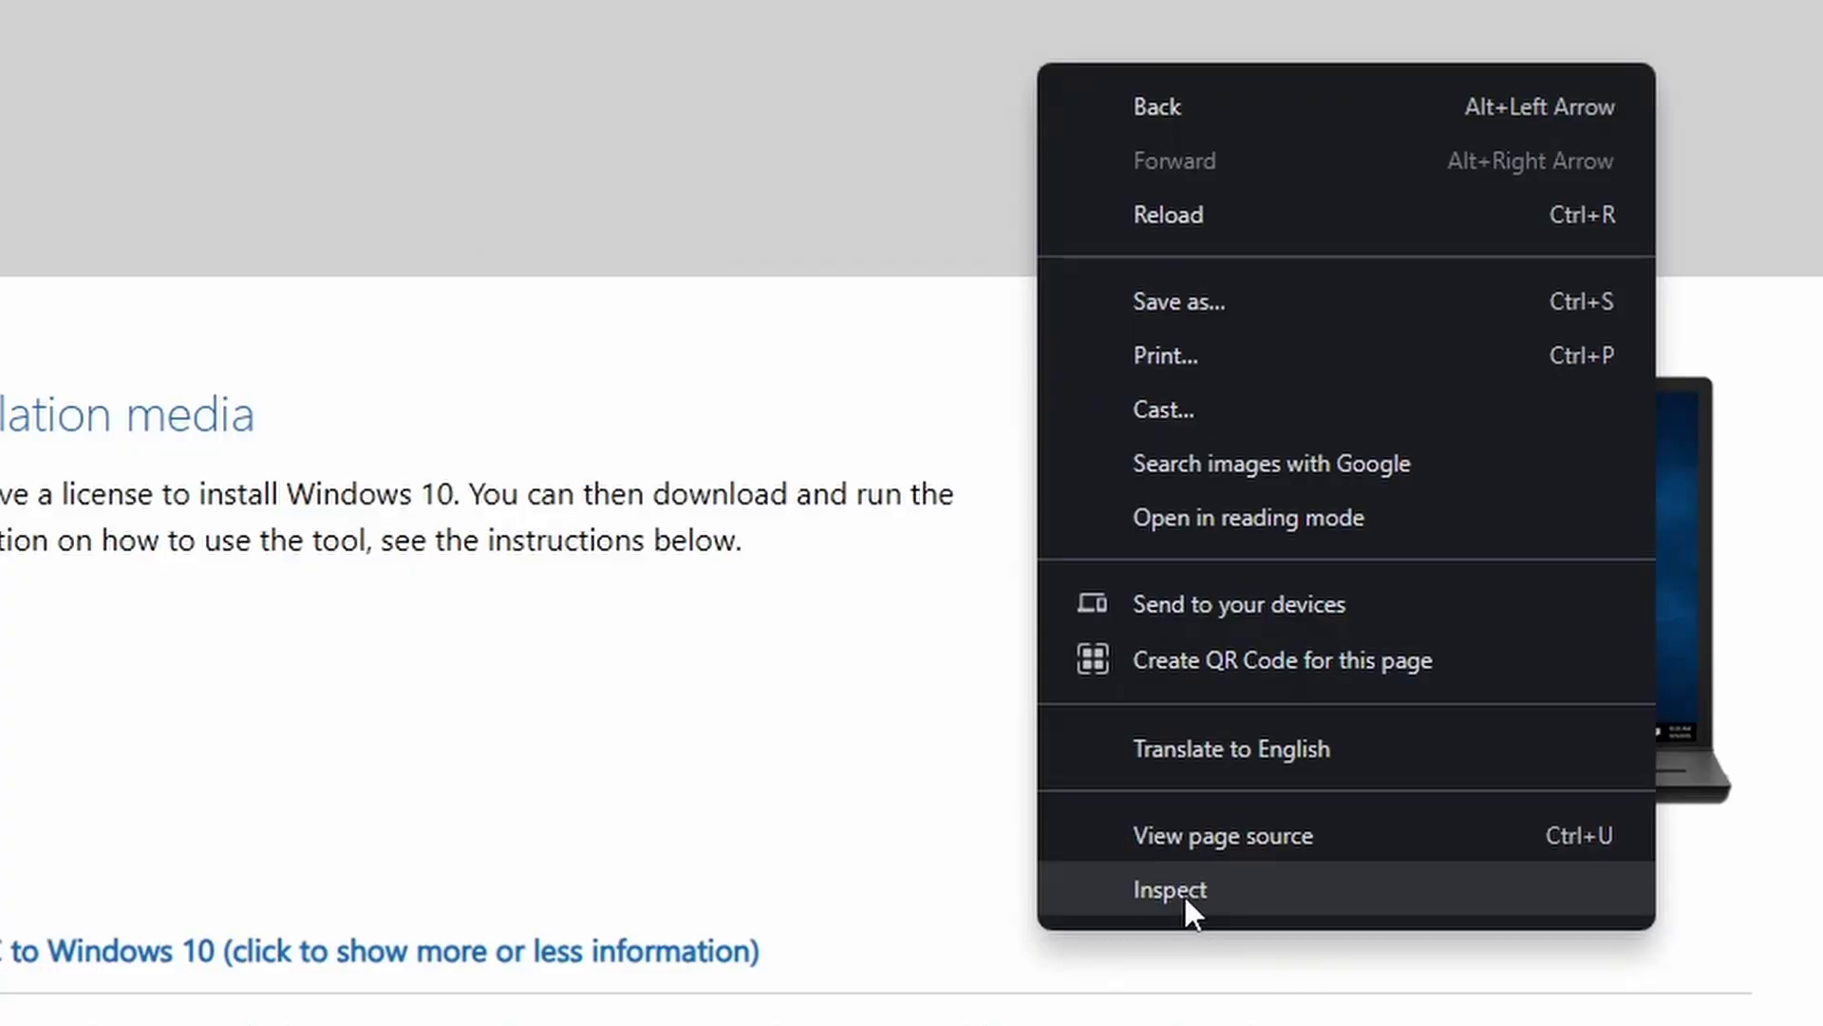
click(1184, 765)
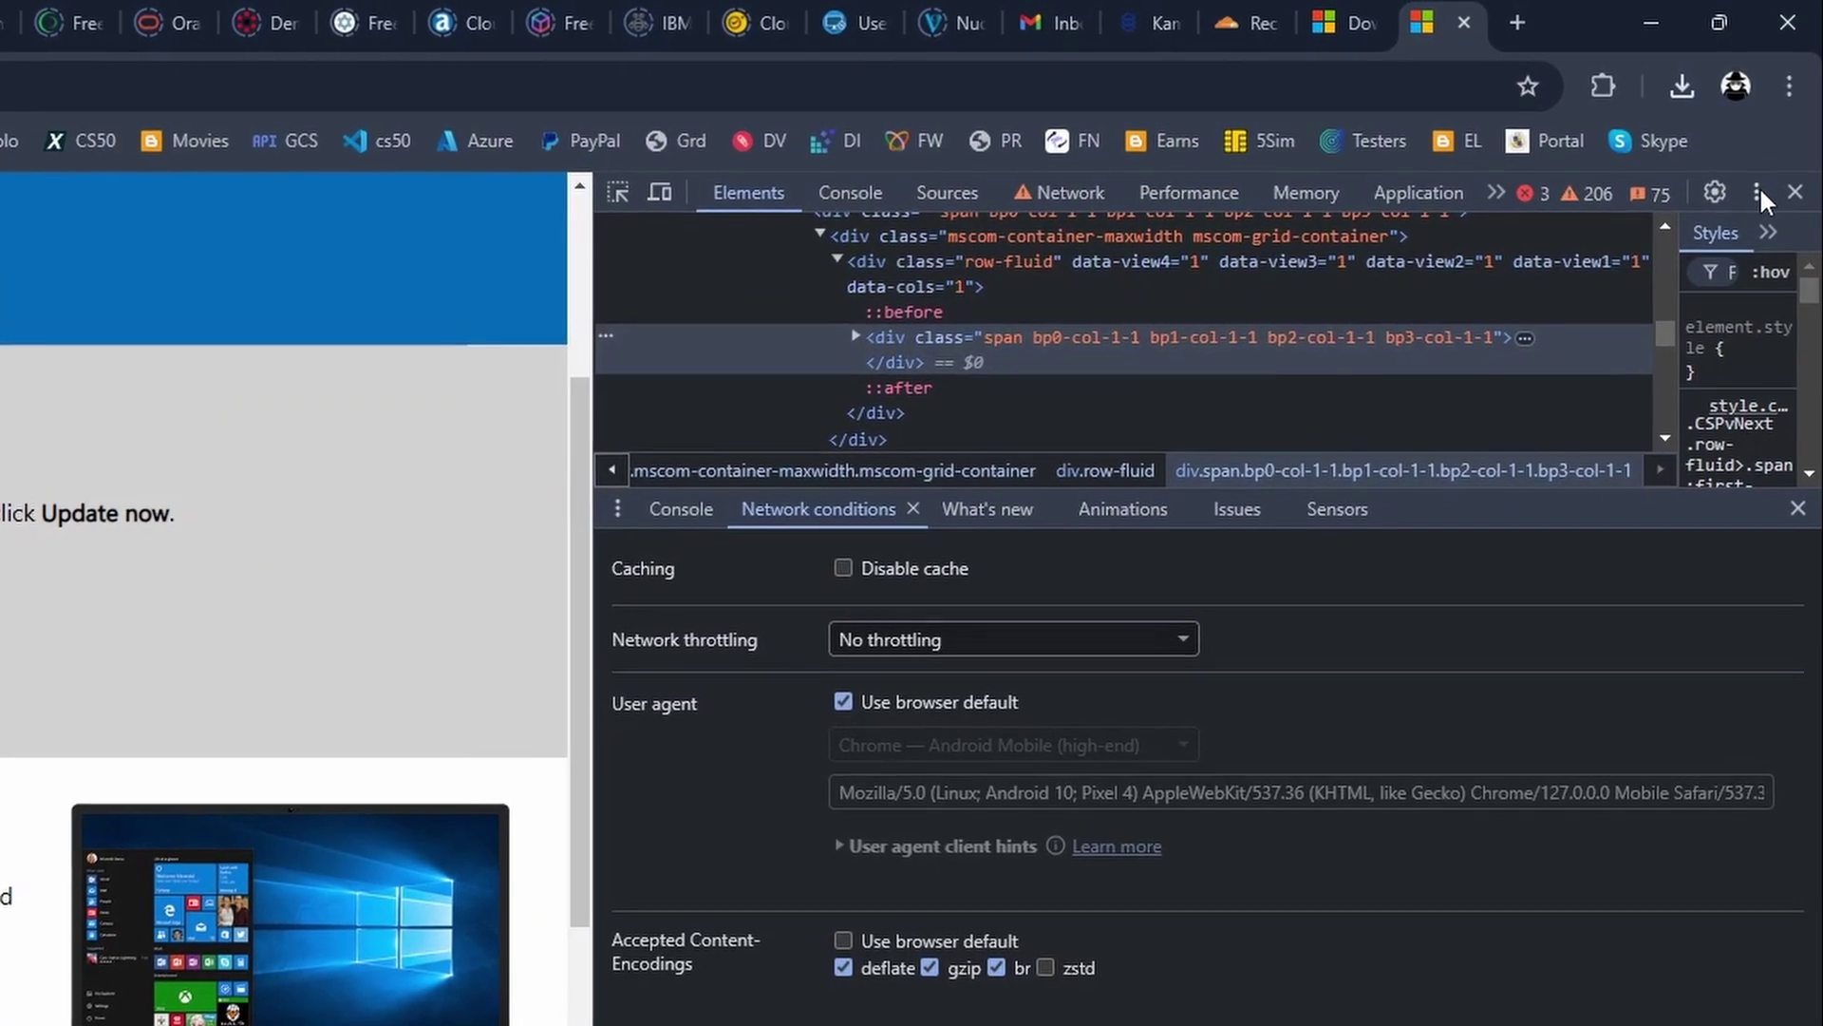
click(1759, 190)
mouse_move(1605, 438)
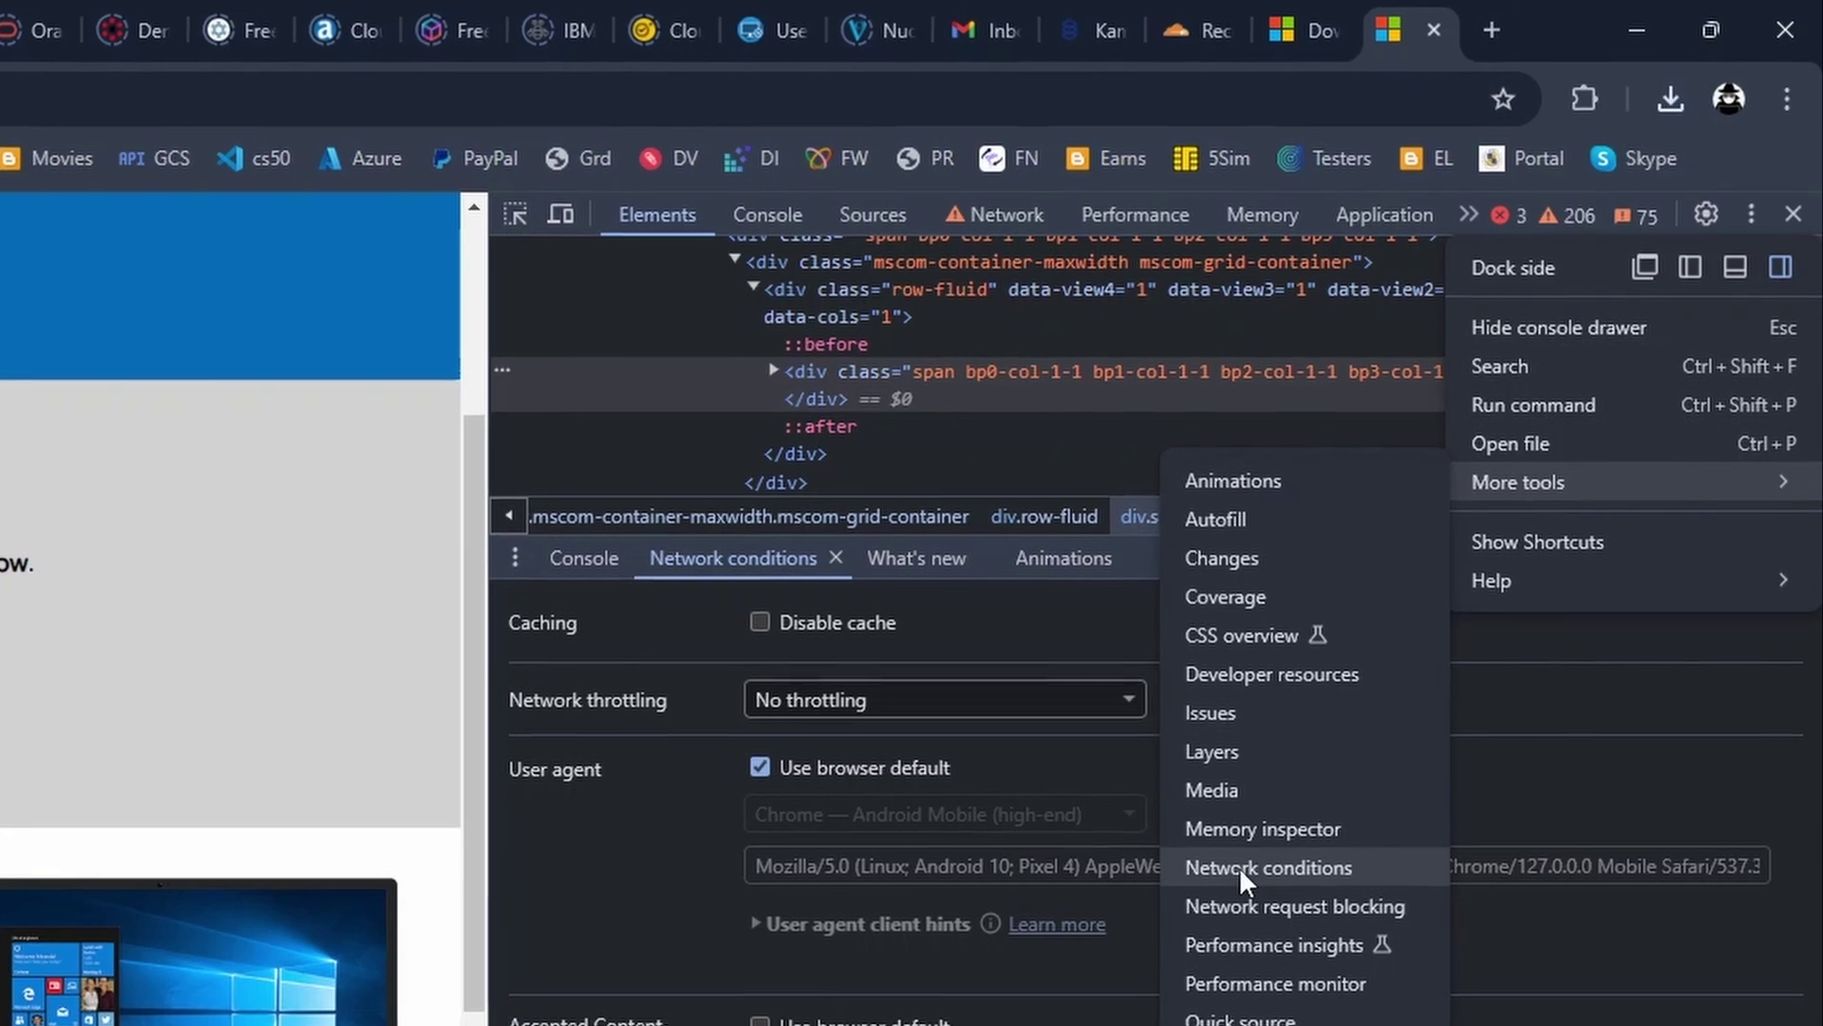
click(1234, 869)
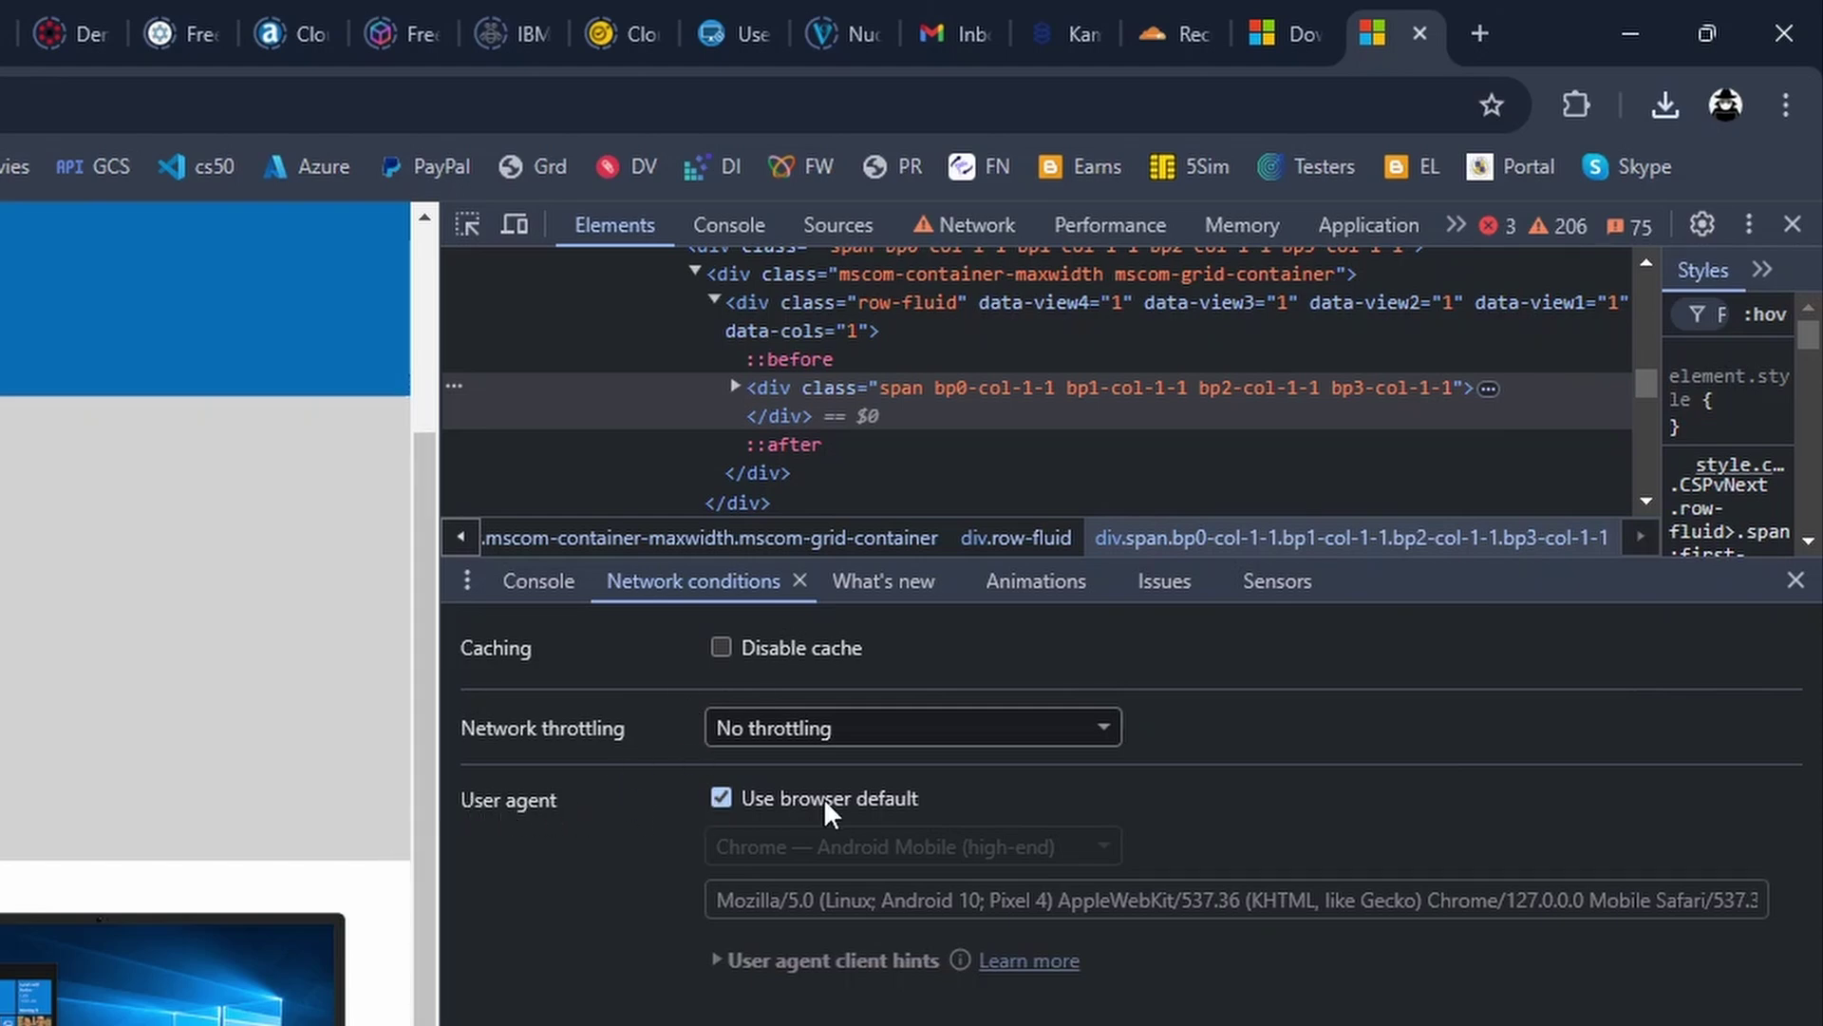
Override the browser's default user agent with "Chrome — Android Mobile (high-end)" and reload the page.
click(721, 800)
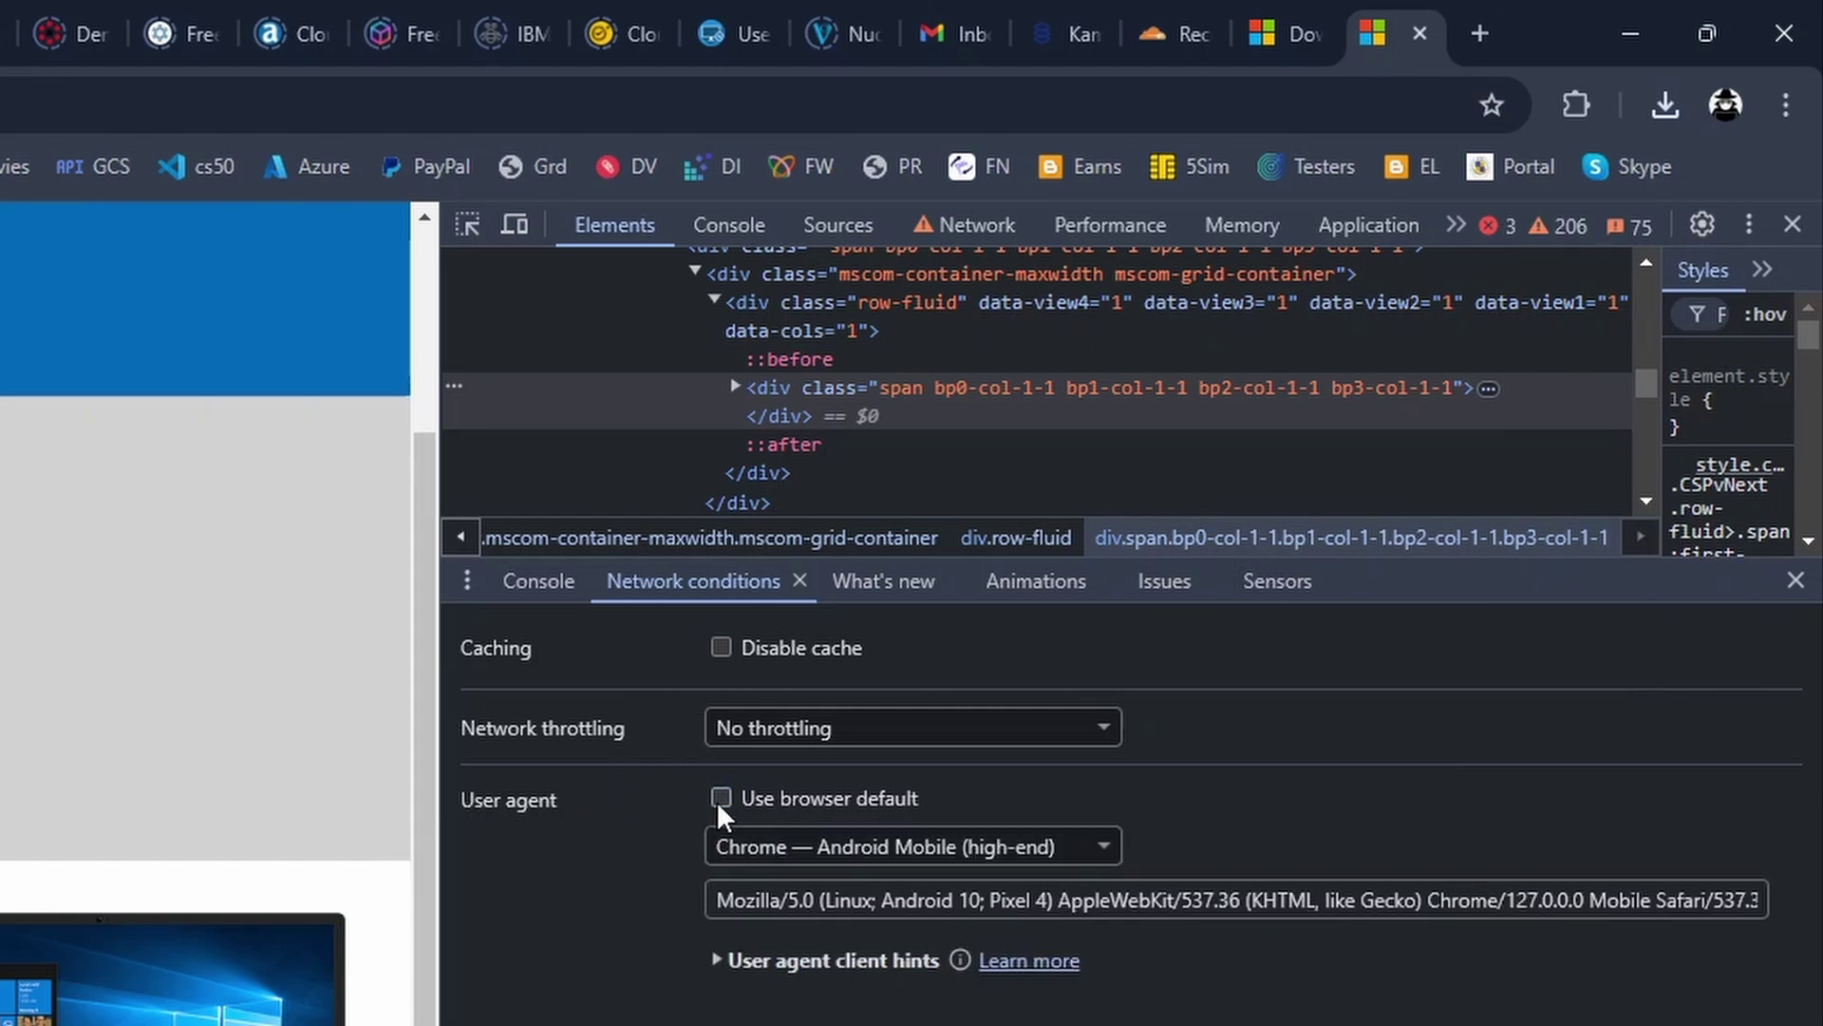
click(940, 852)
scroll(912, 949, down, 10)
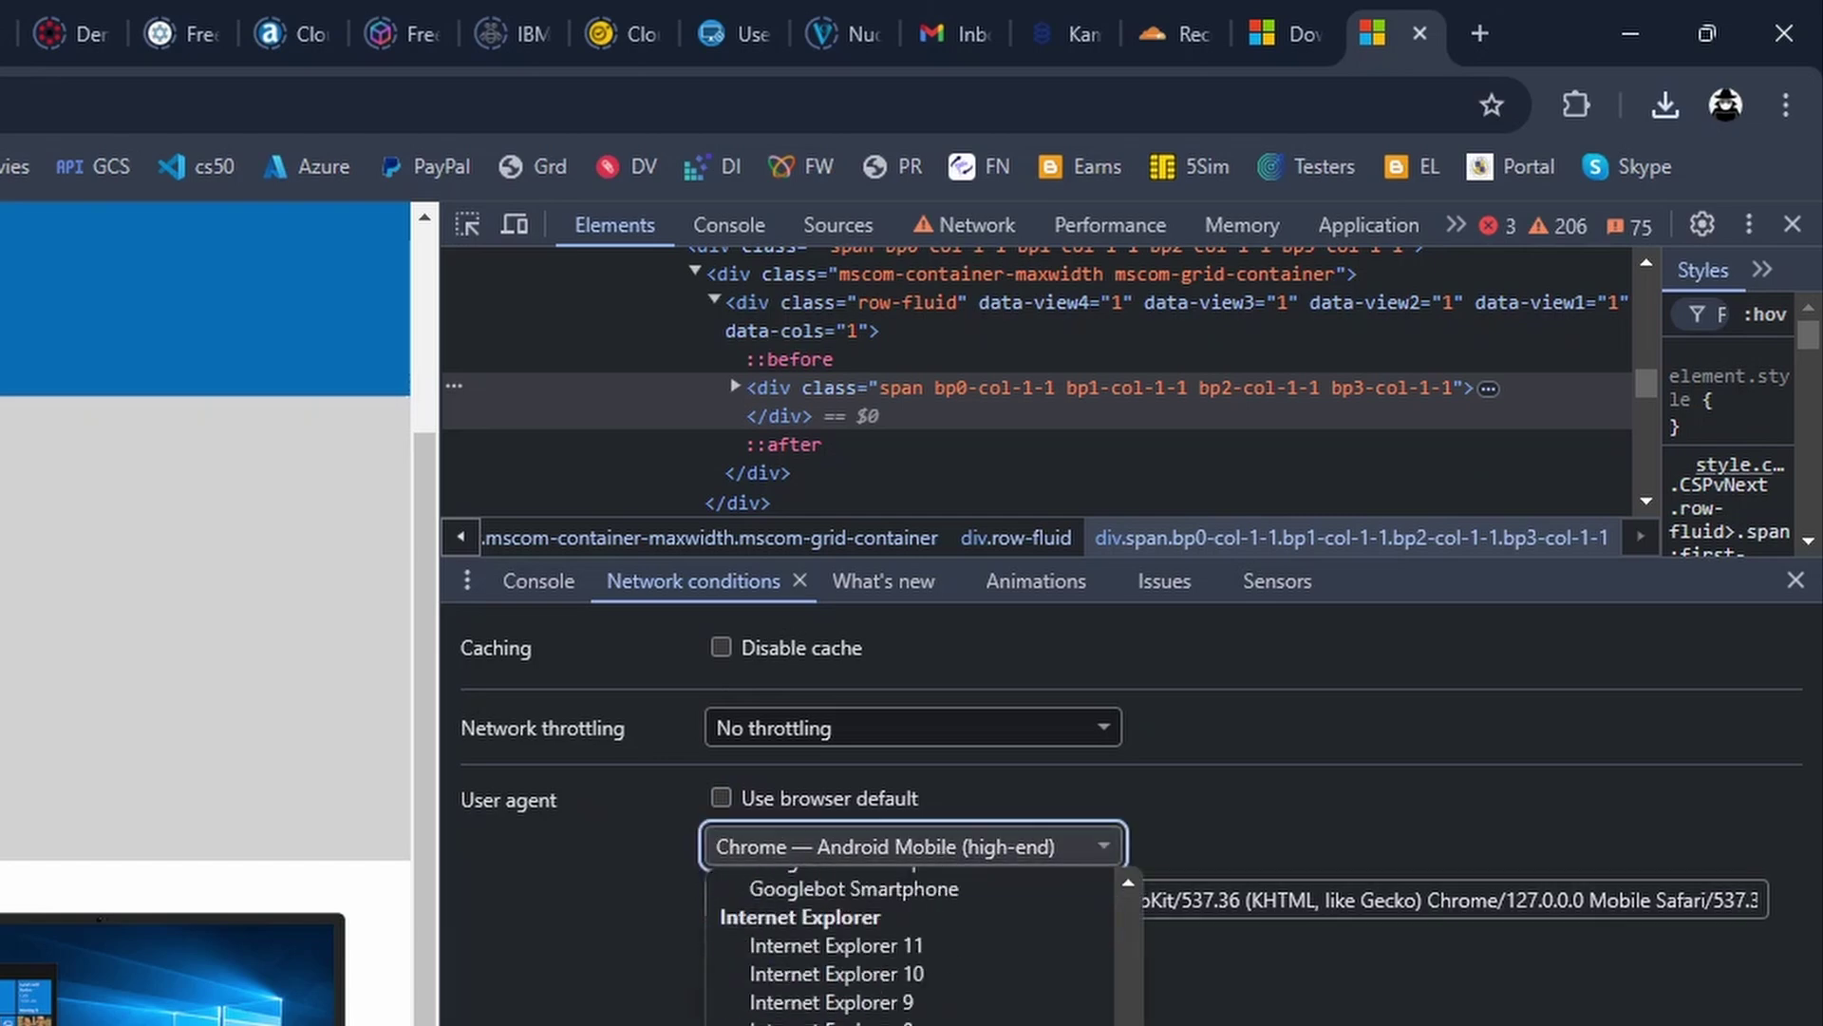
scroll(911, 950, up, 10)
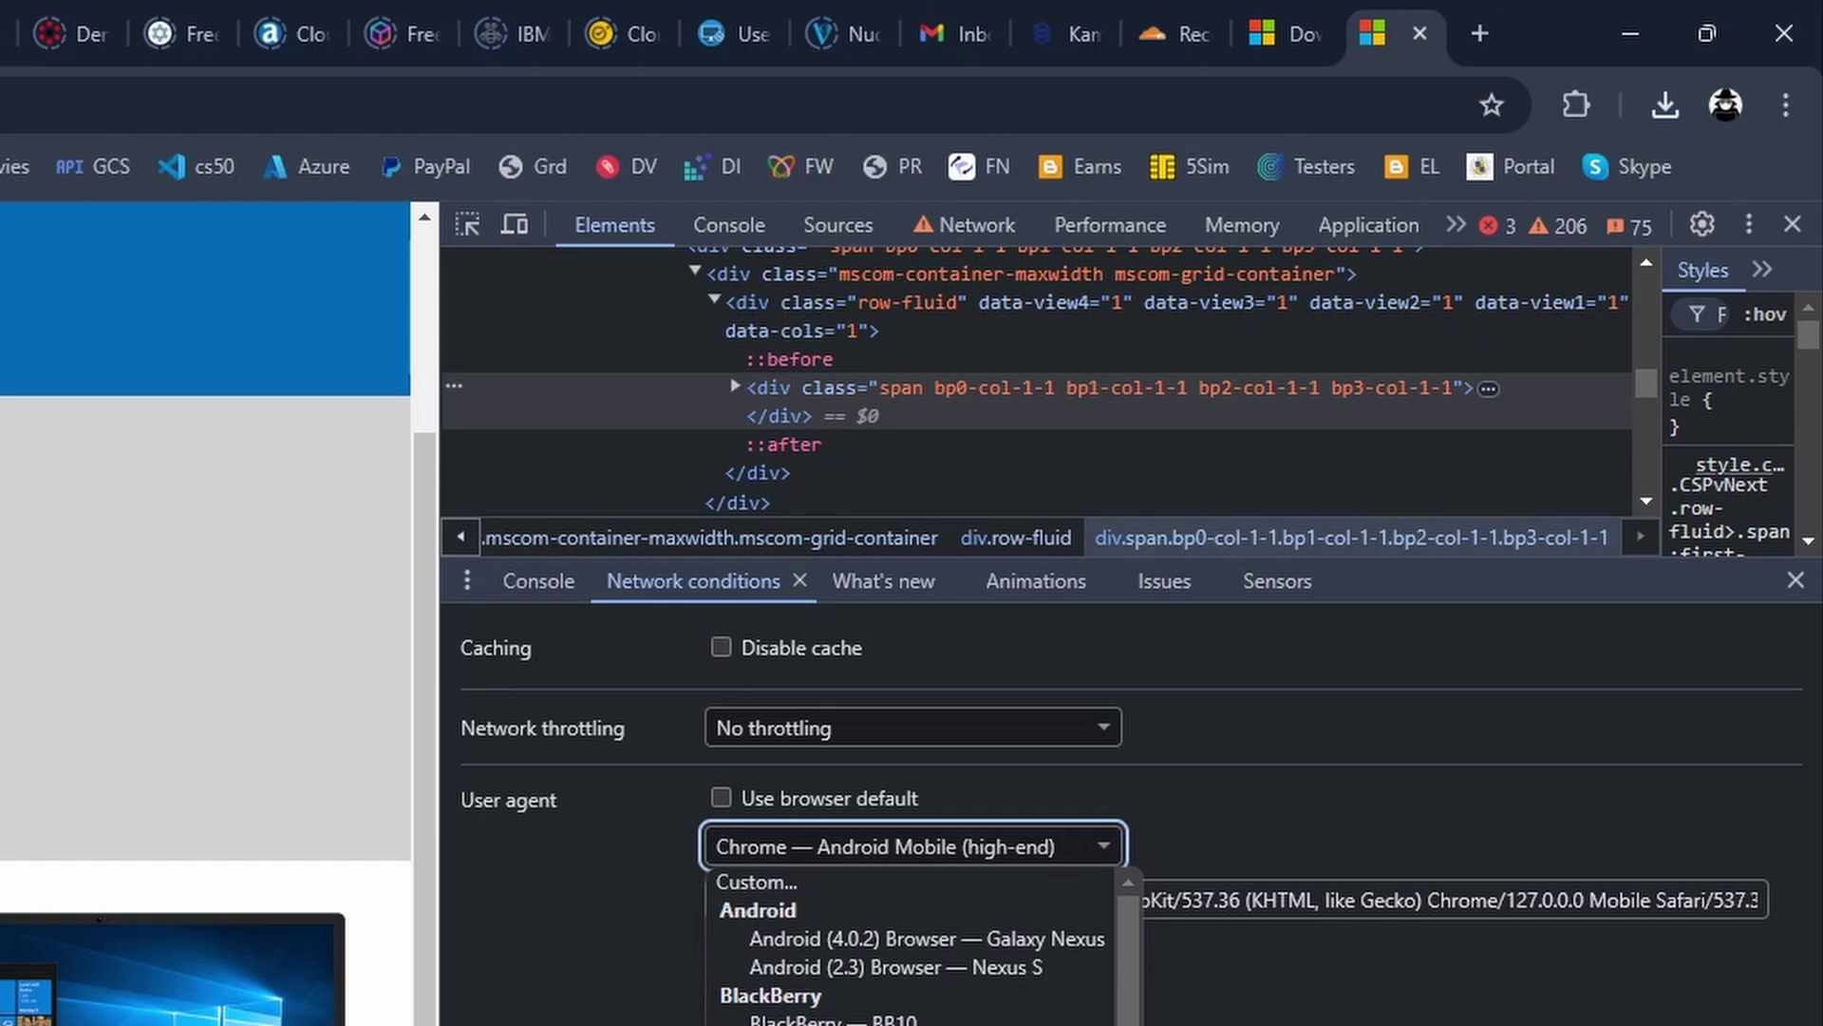
click(1143, 839)
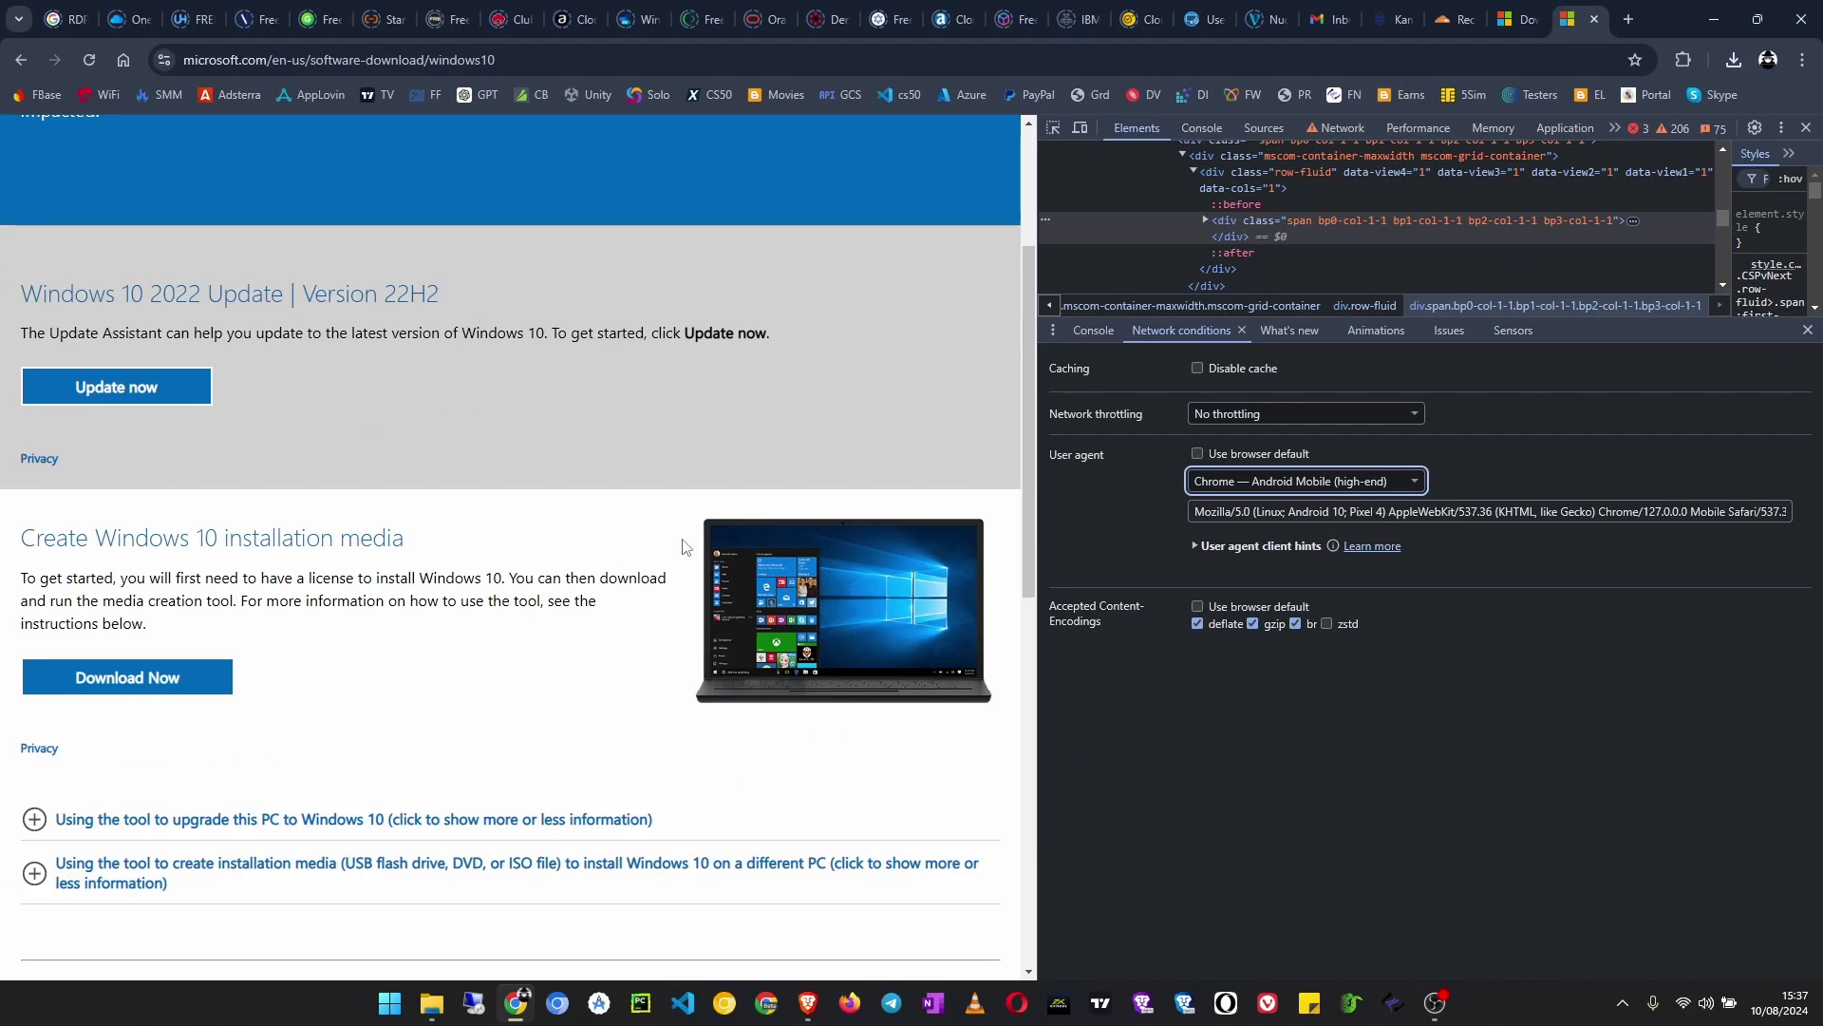
click(91, 58)
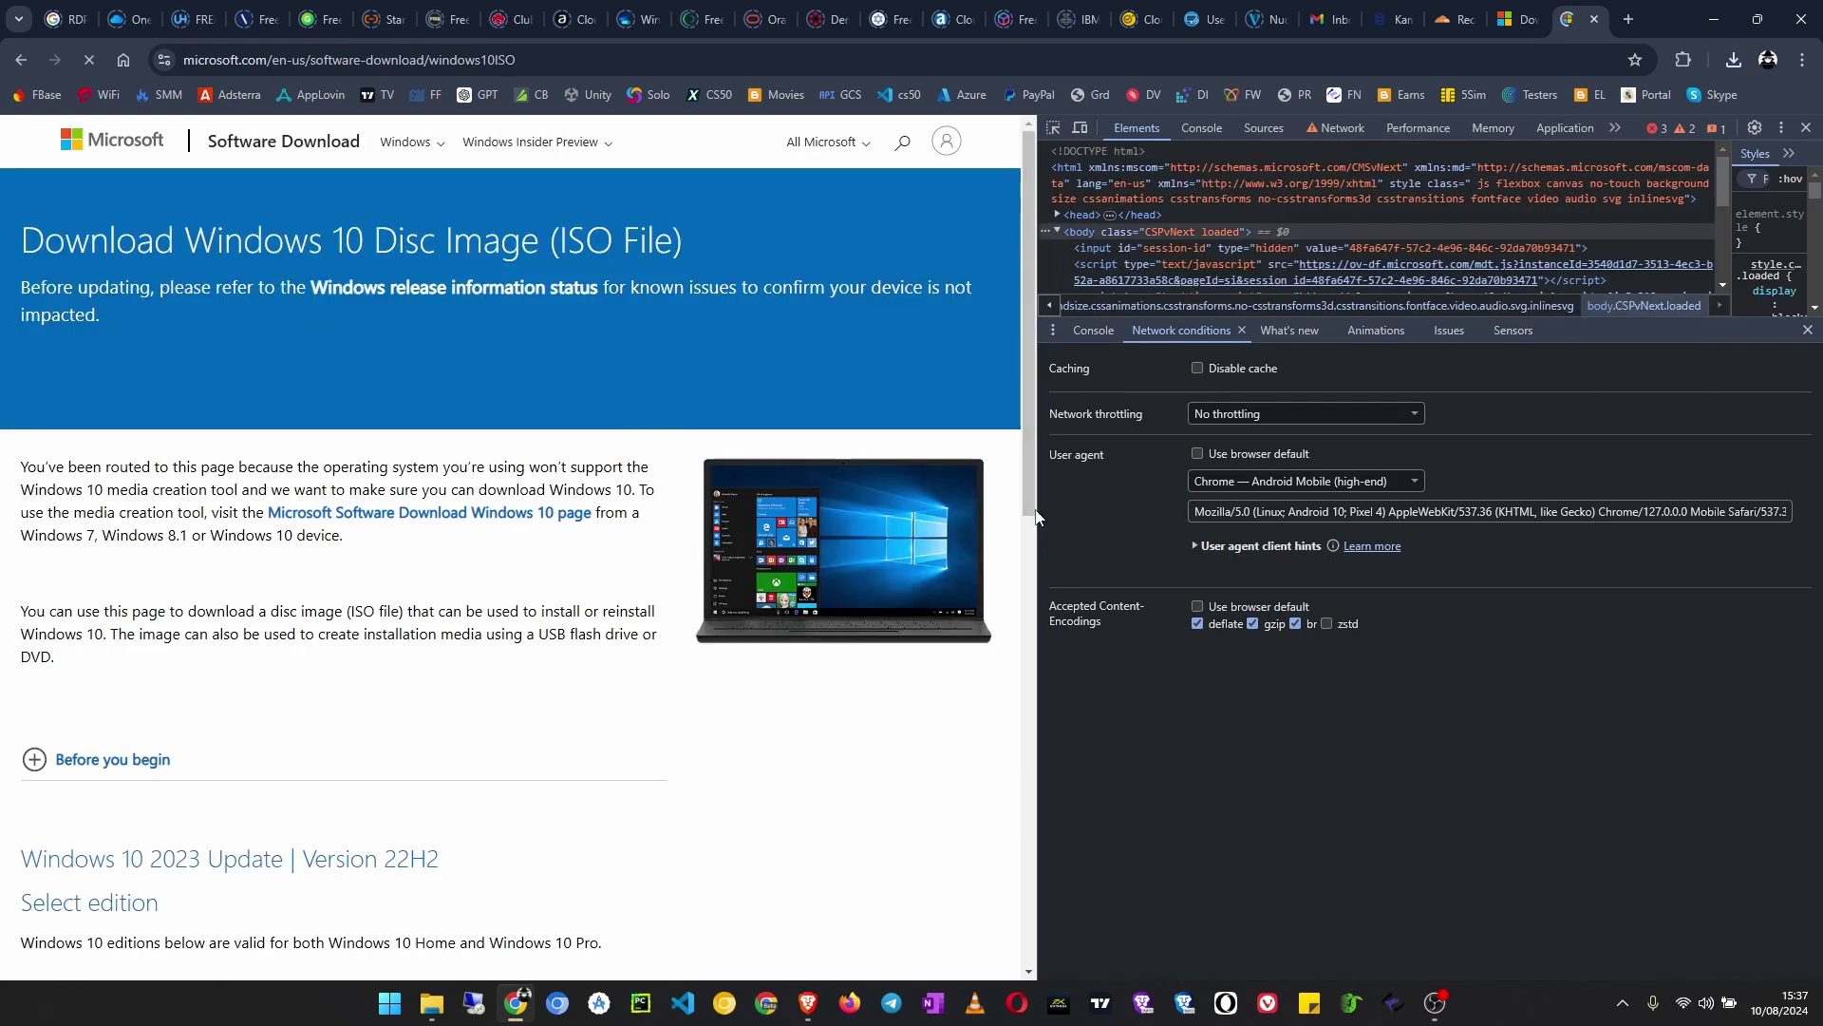
Enlarge the page view beside the developer tools and confirm the edition "Windows 10 (multi-edition ISO)".
drag(1039, 514, 1540, 513)
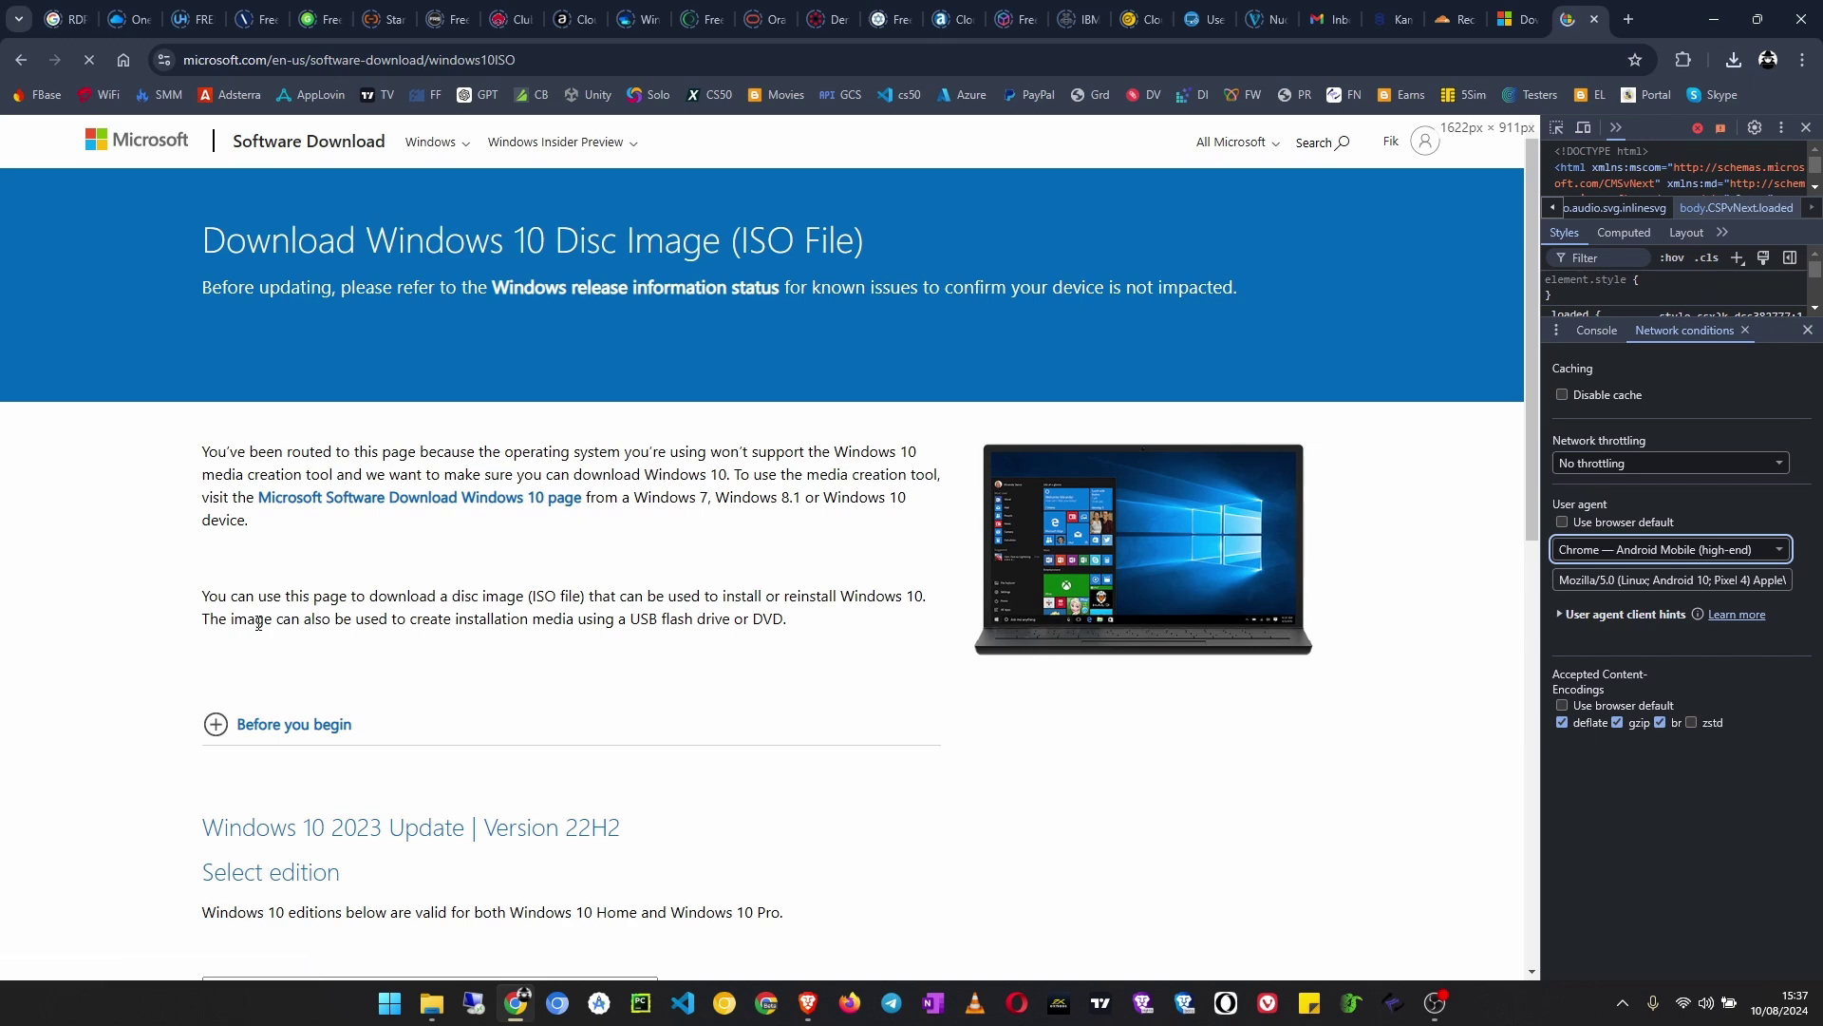
scroll(360, 540, down, 1)
scroll(356, 587, down, 3)
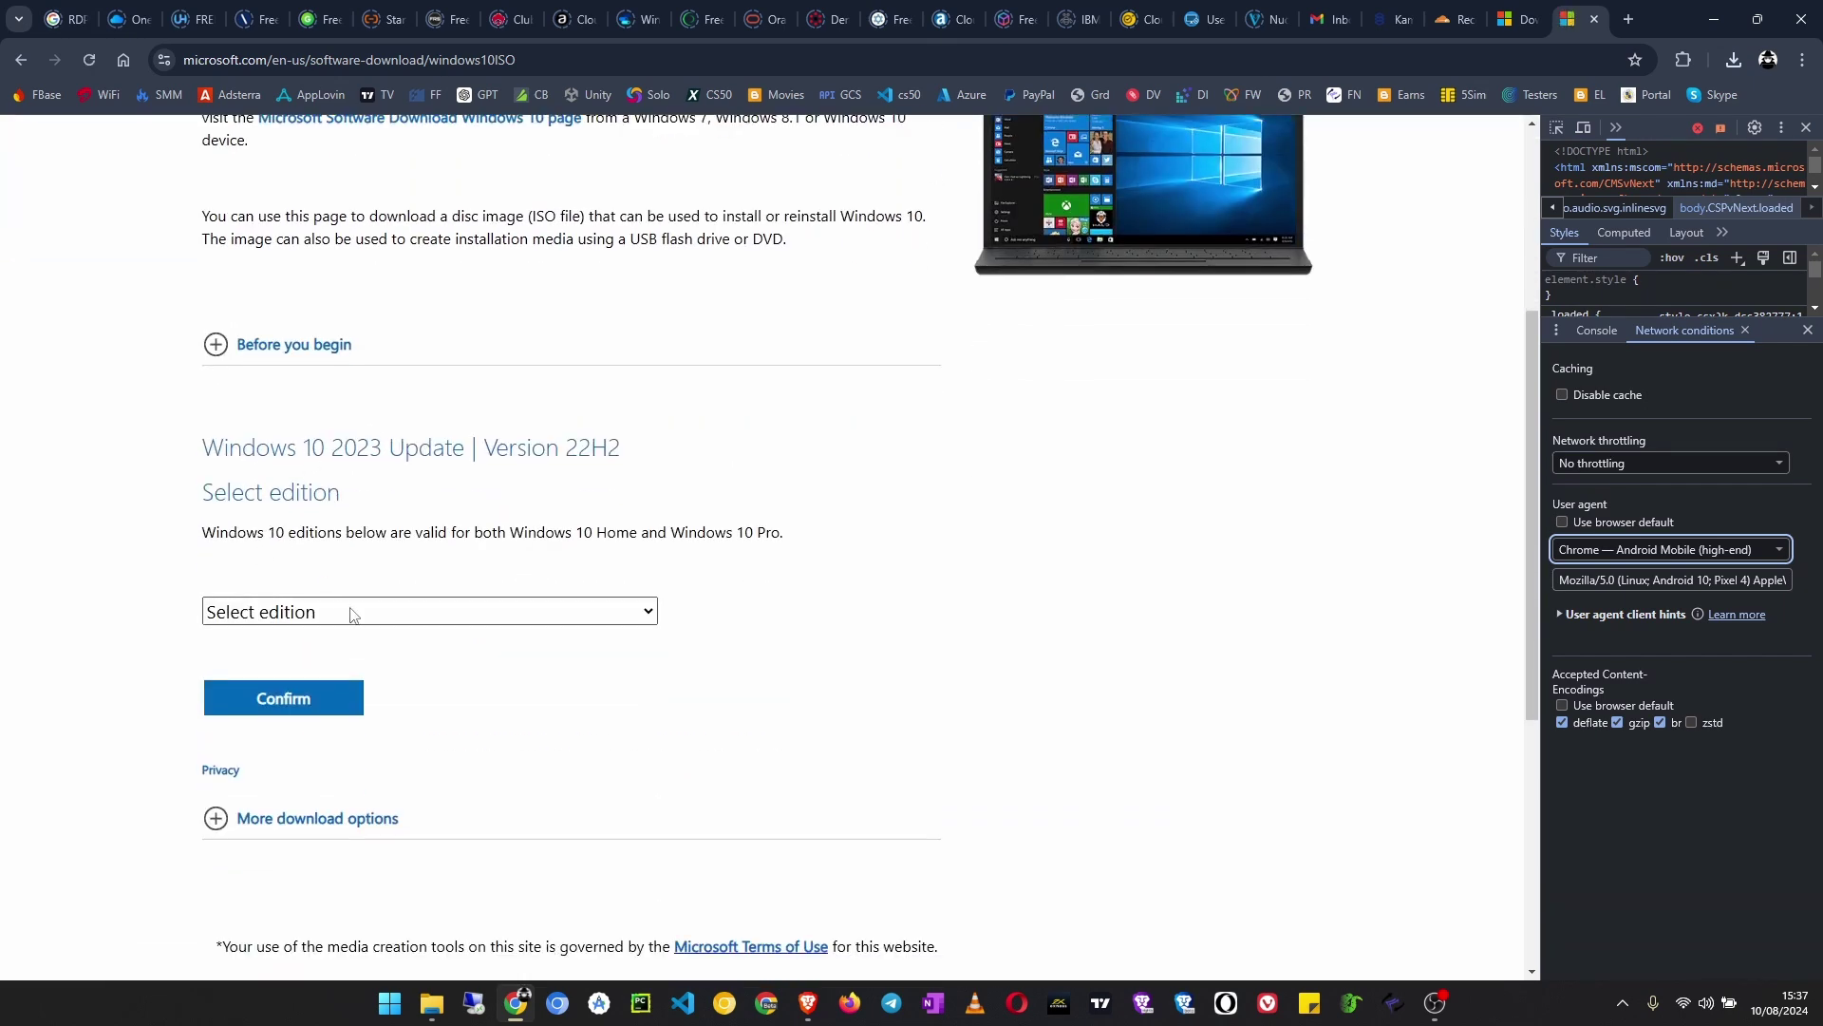
click(396, 616)
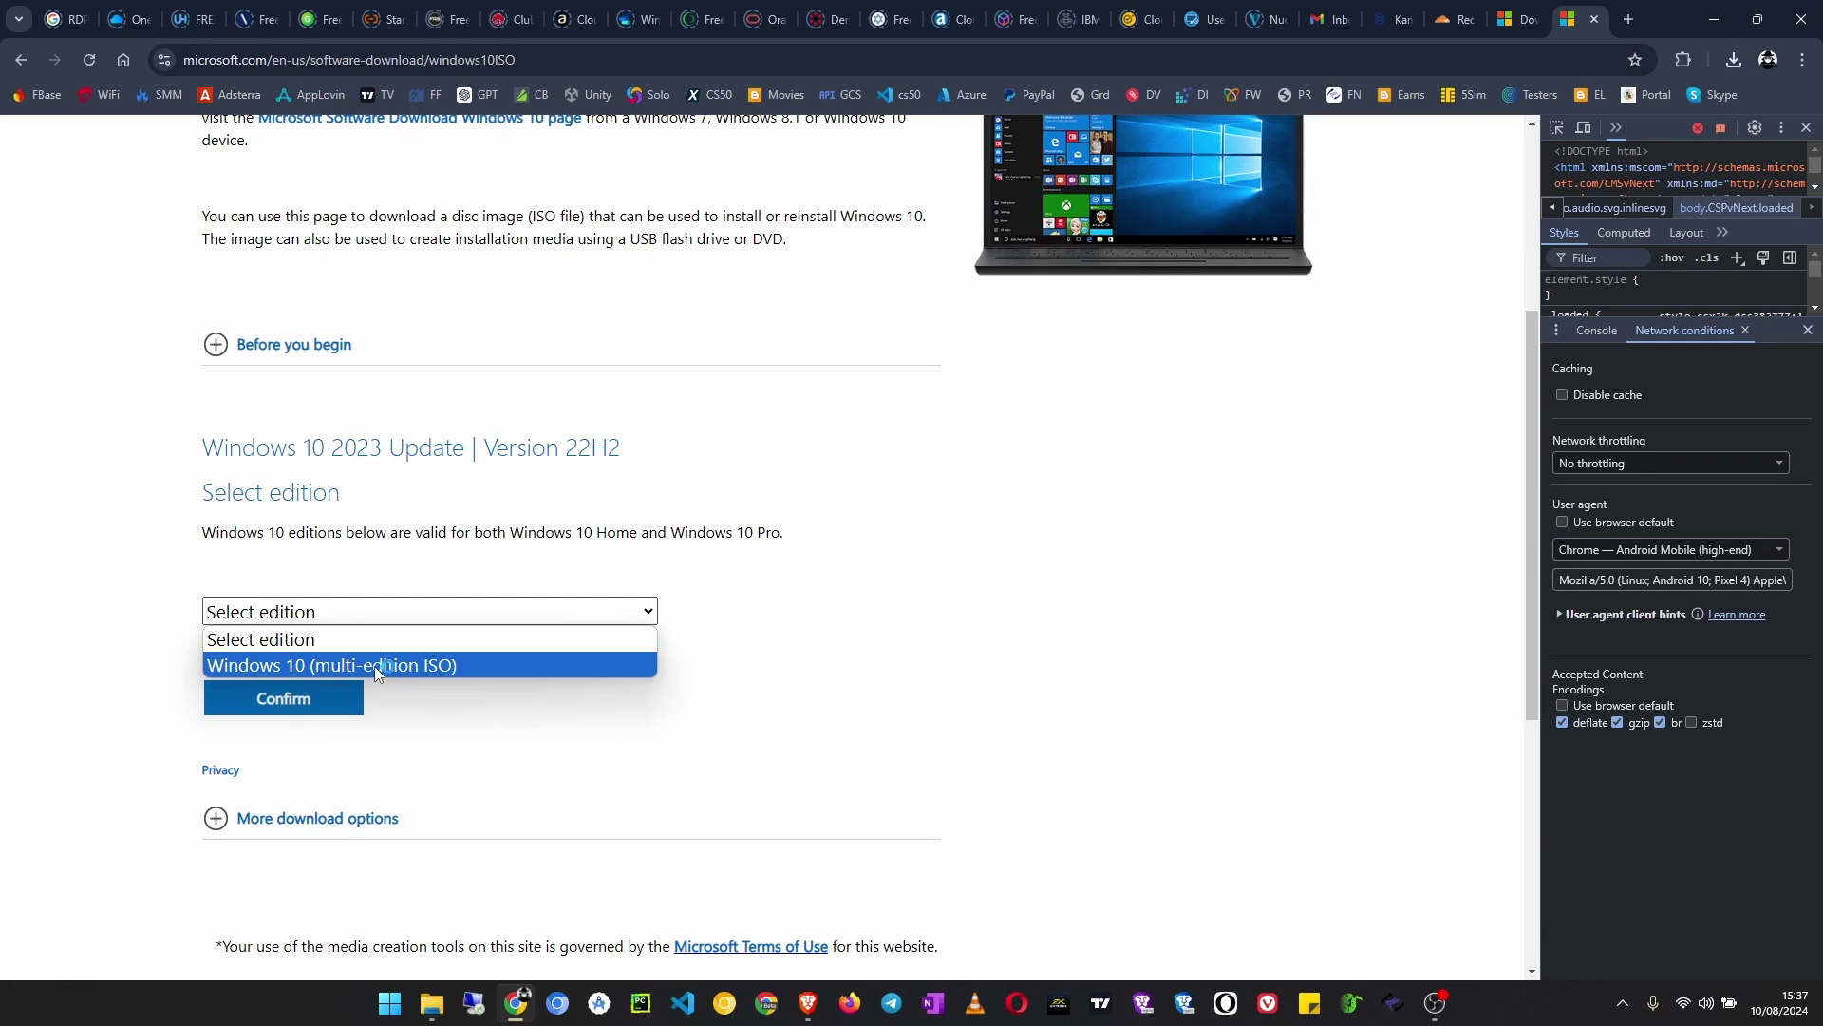
click(467, 664)
scroll(411, 672, down, 1)
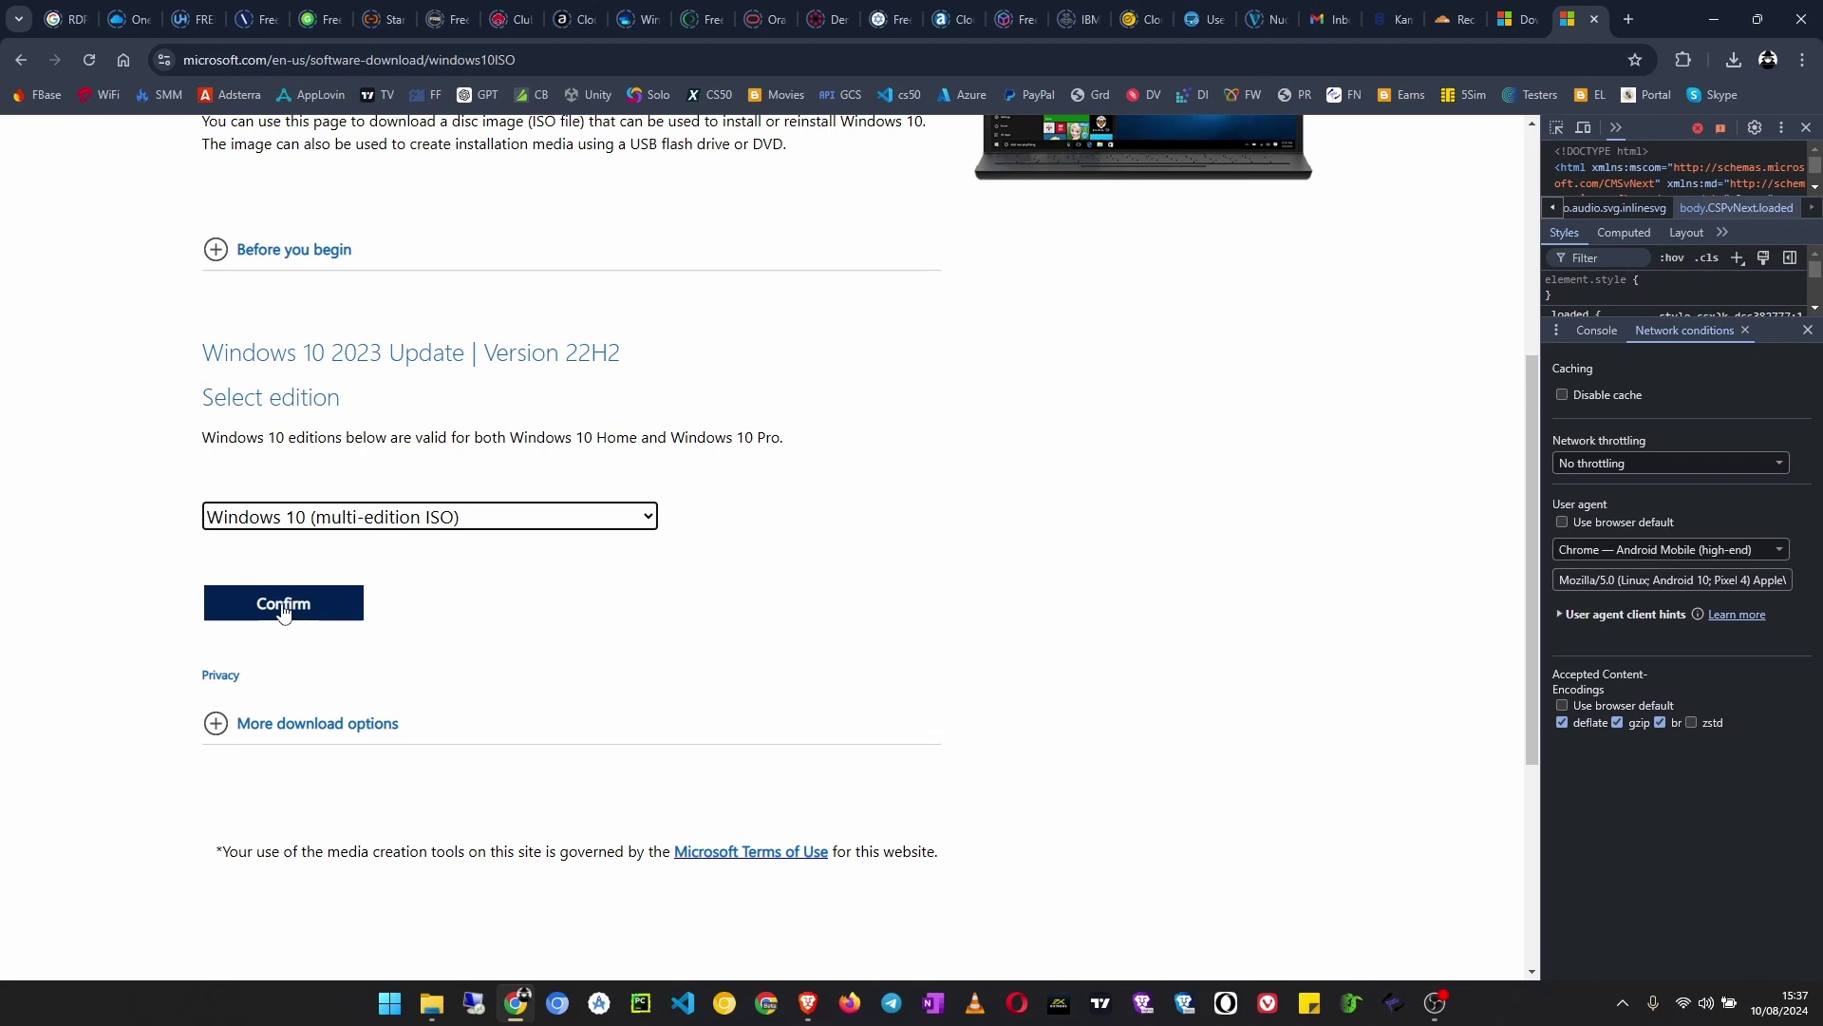
click(285, 612)
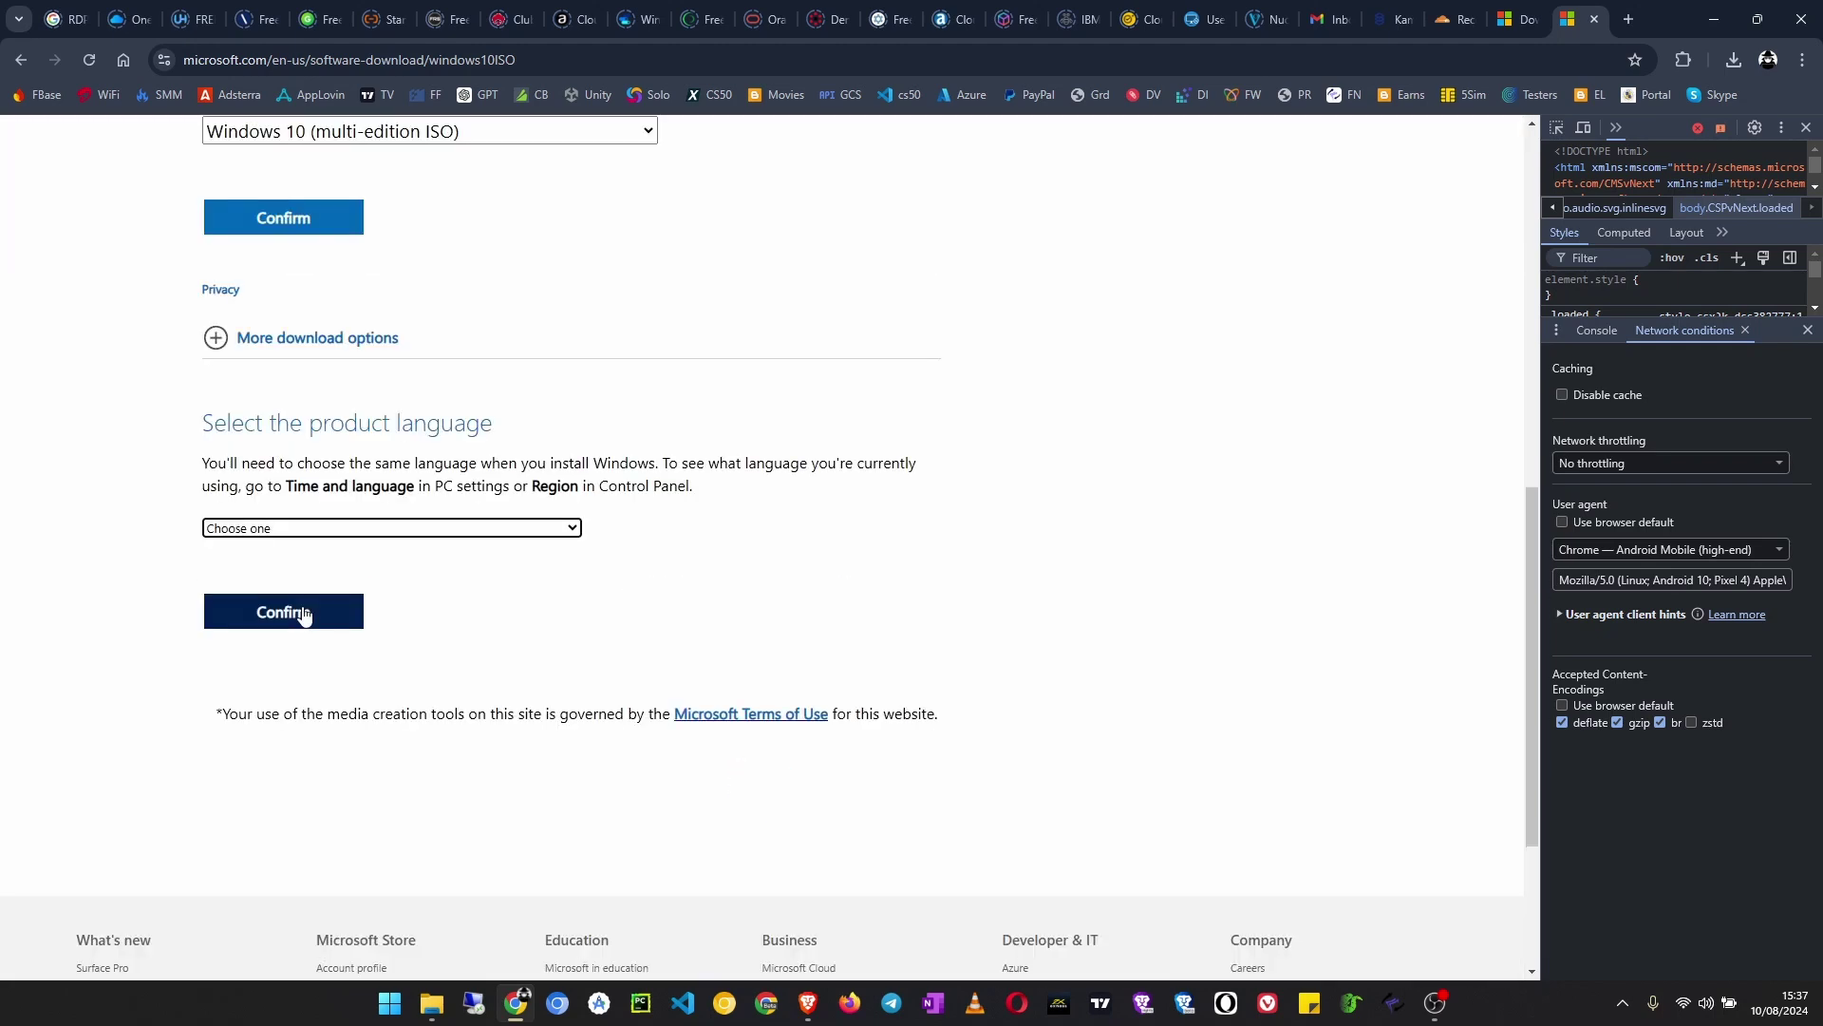
Confirm English (United States) as the product language and start the 64-bit Windows 10 ISO download.
click(521, 530)
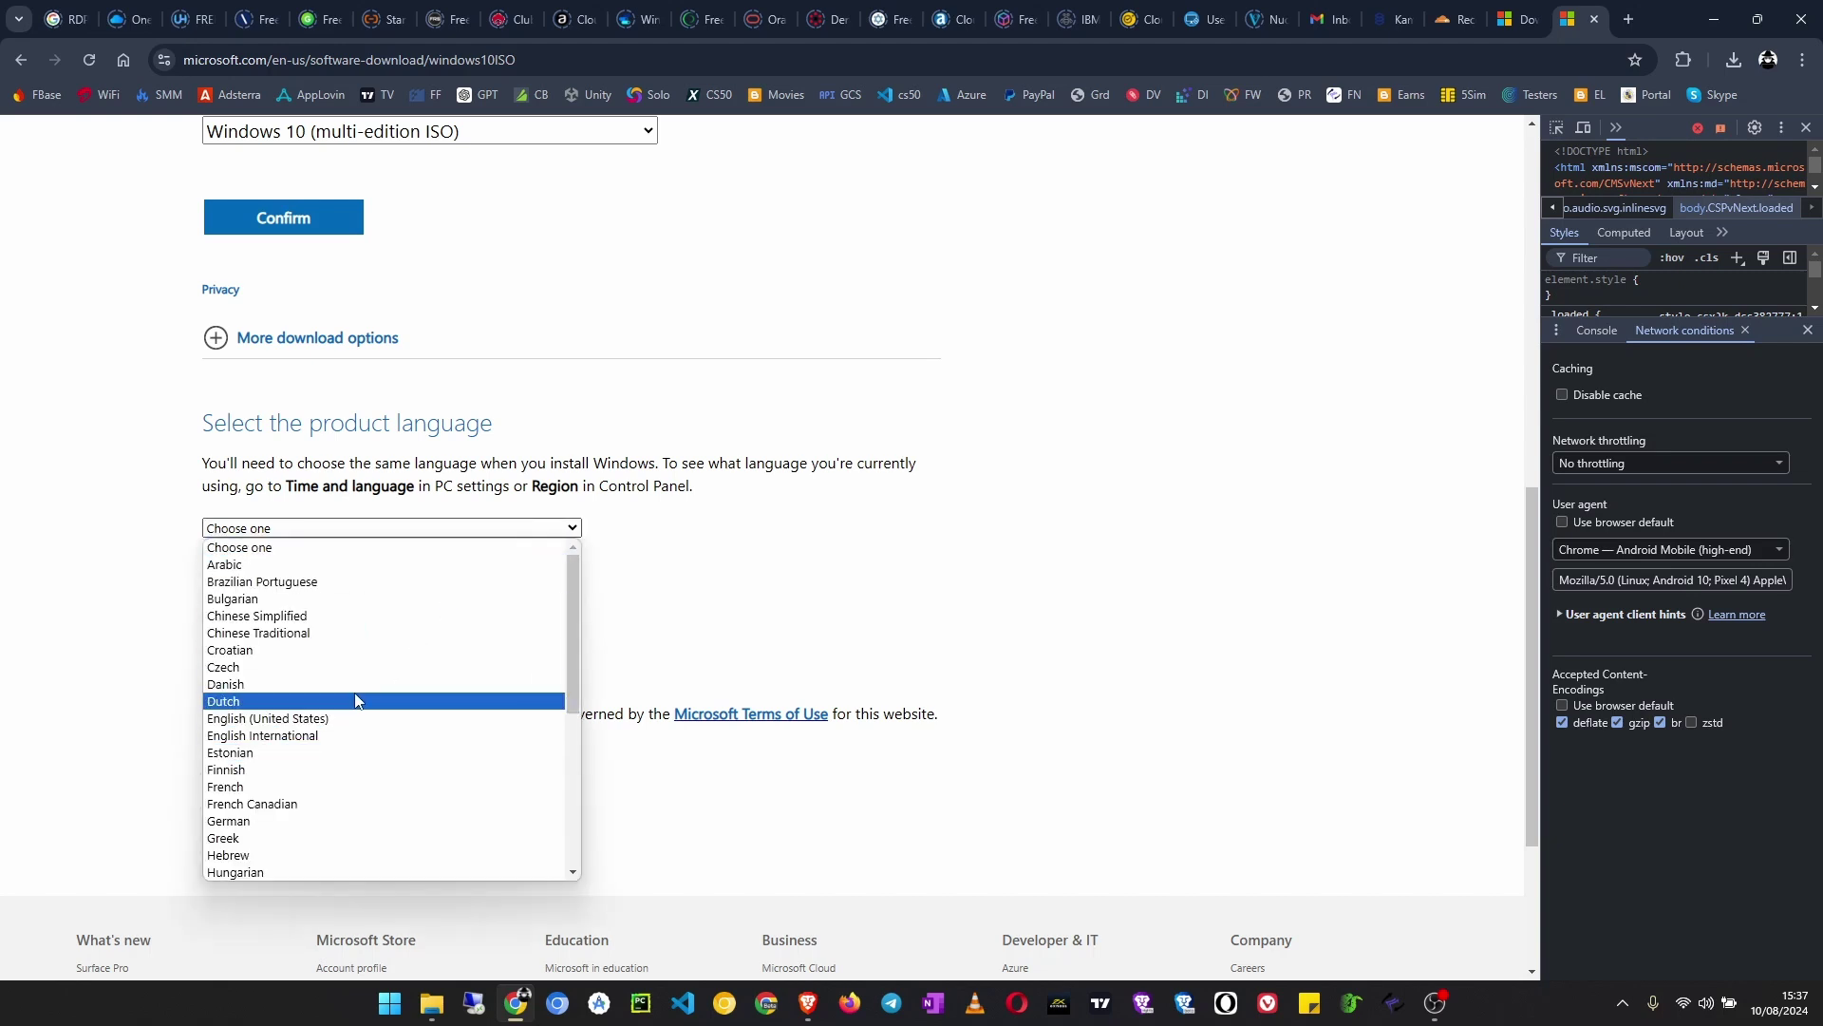
click(343, 719)
click(297, 620)
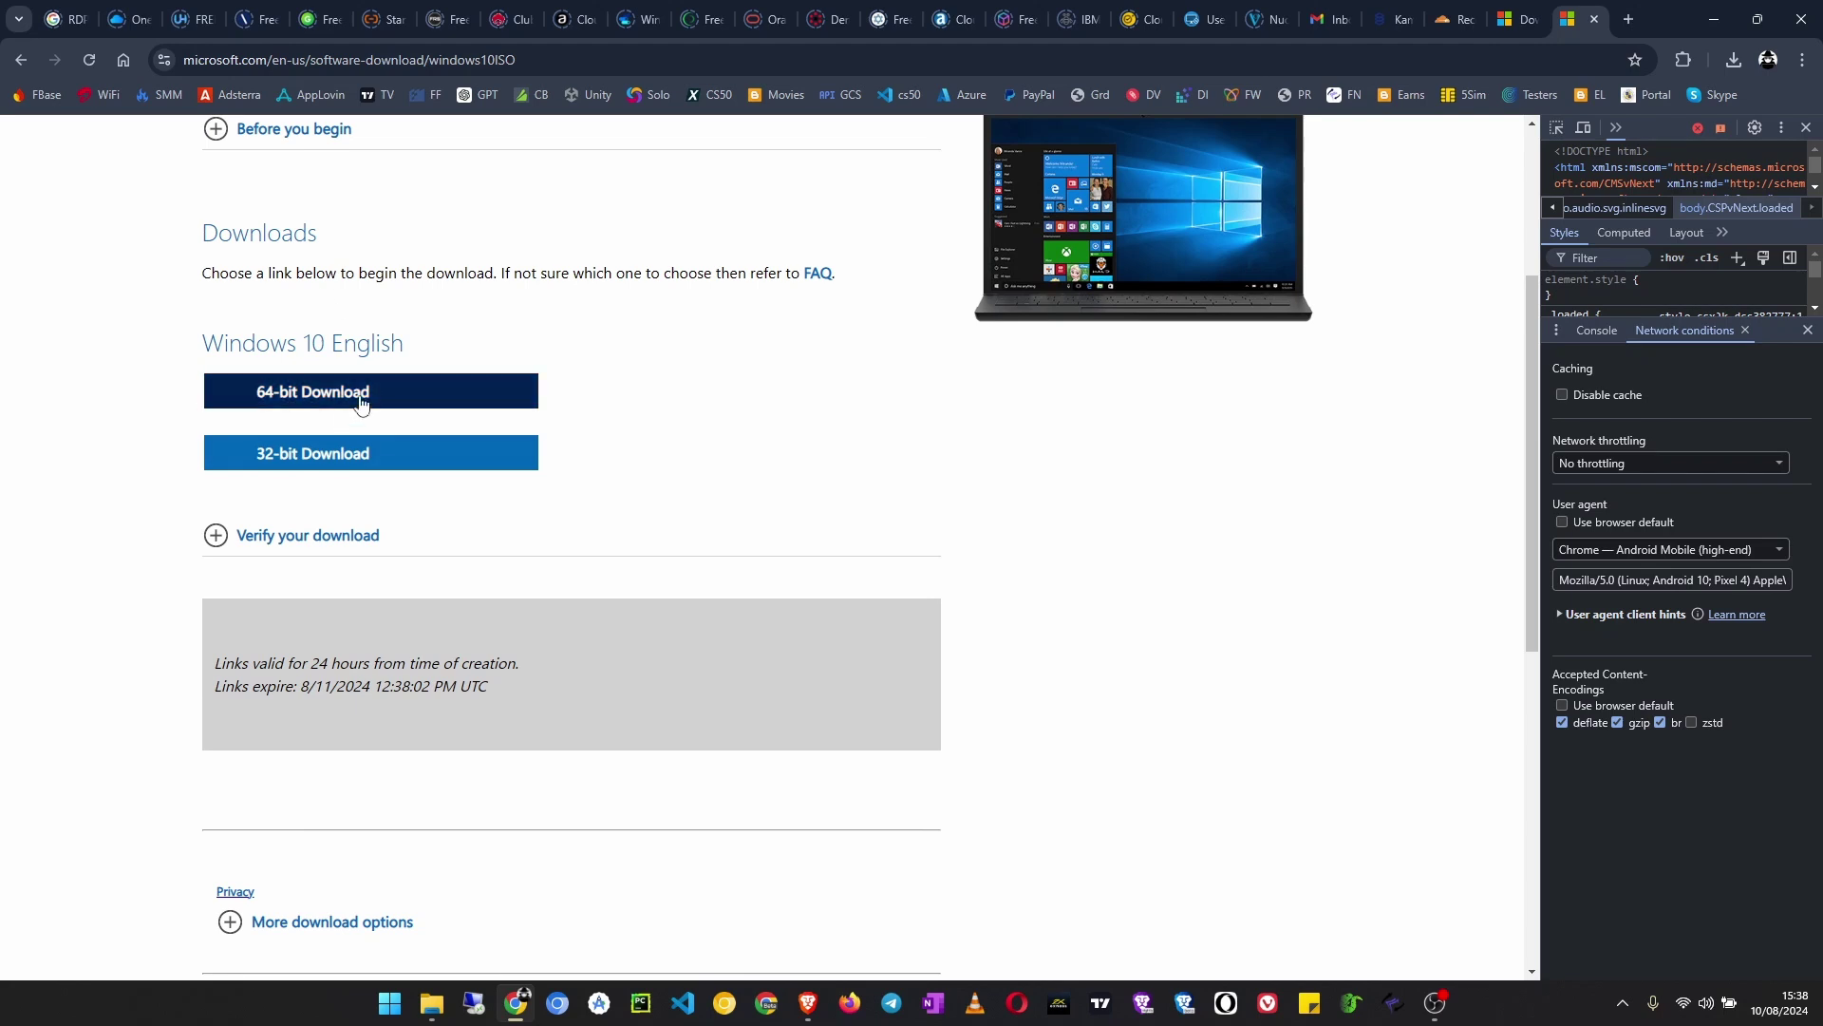
click(362, 393)
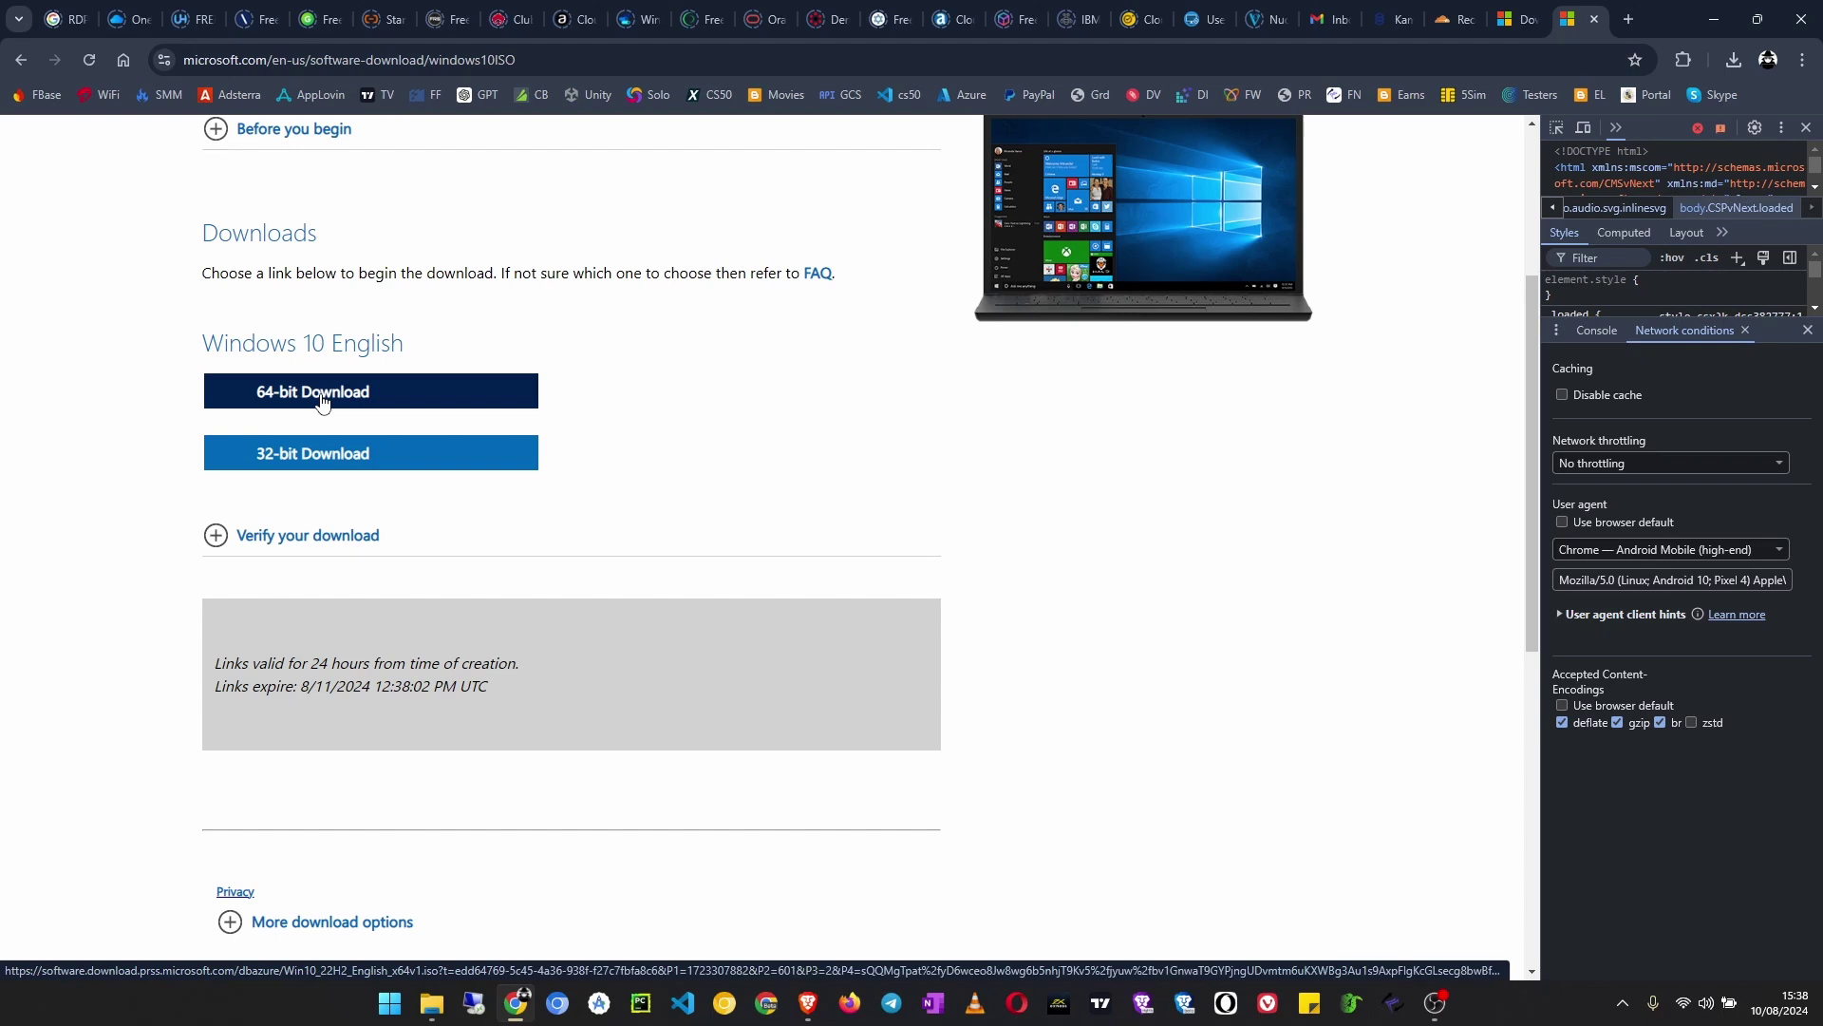
click(321, 401)
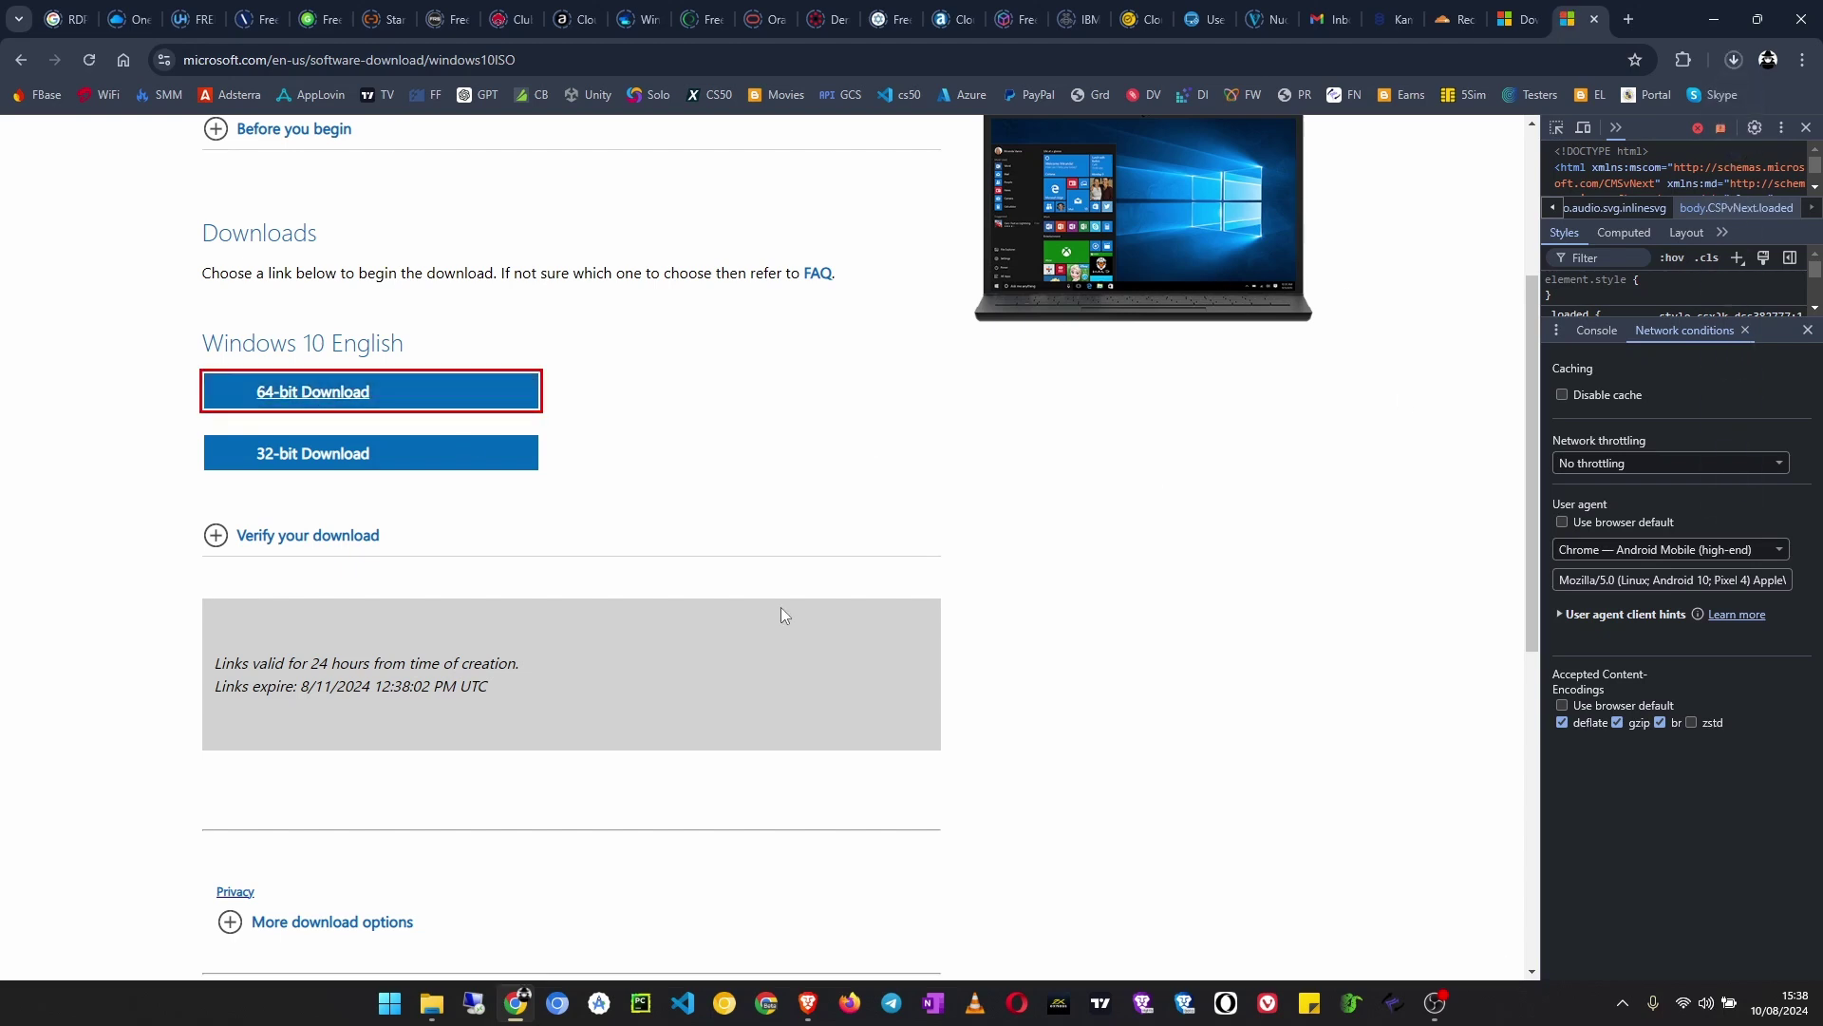
Open the download history and cancel the download of Win10_22H2_English_x64v1.iso.
key(ctrl+j)
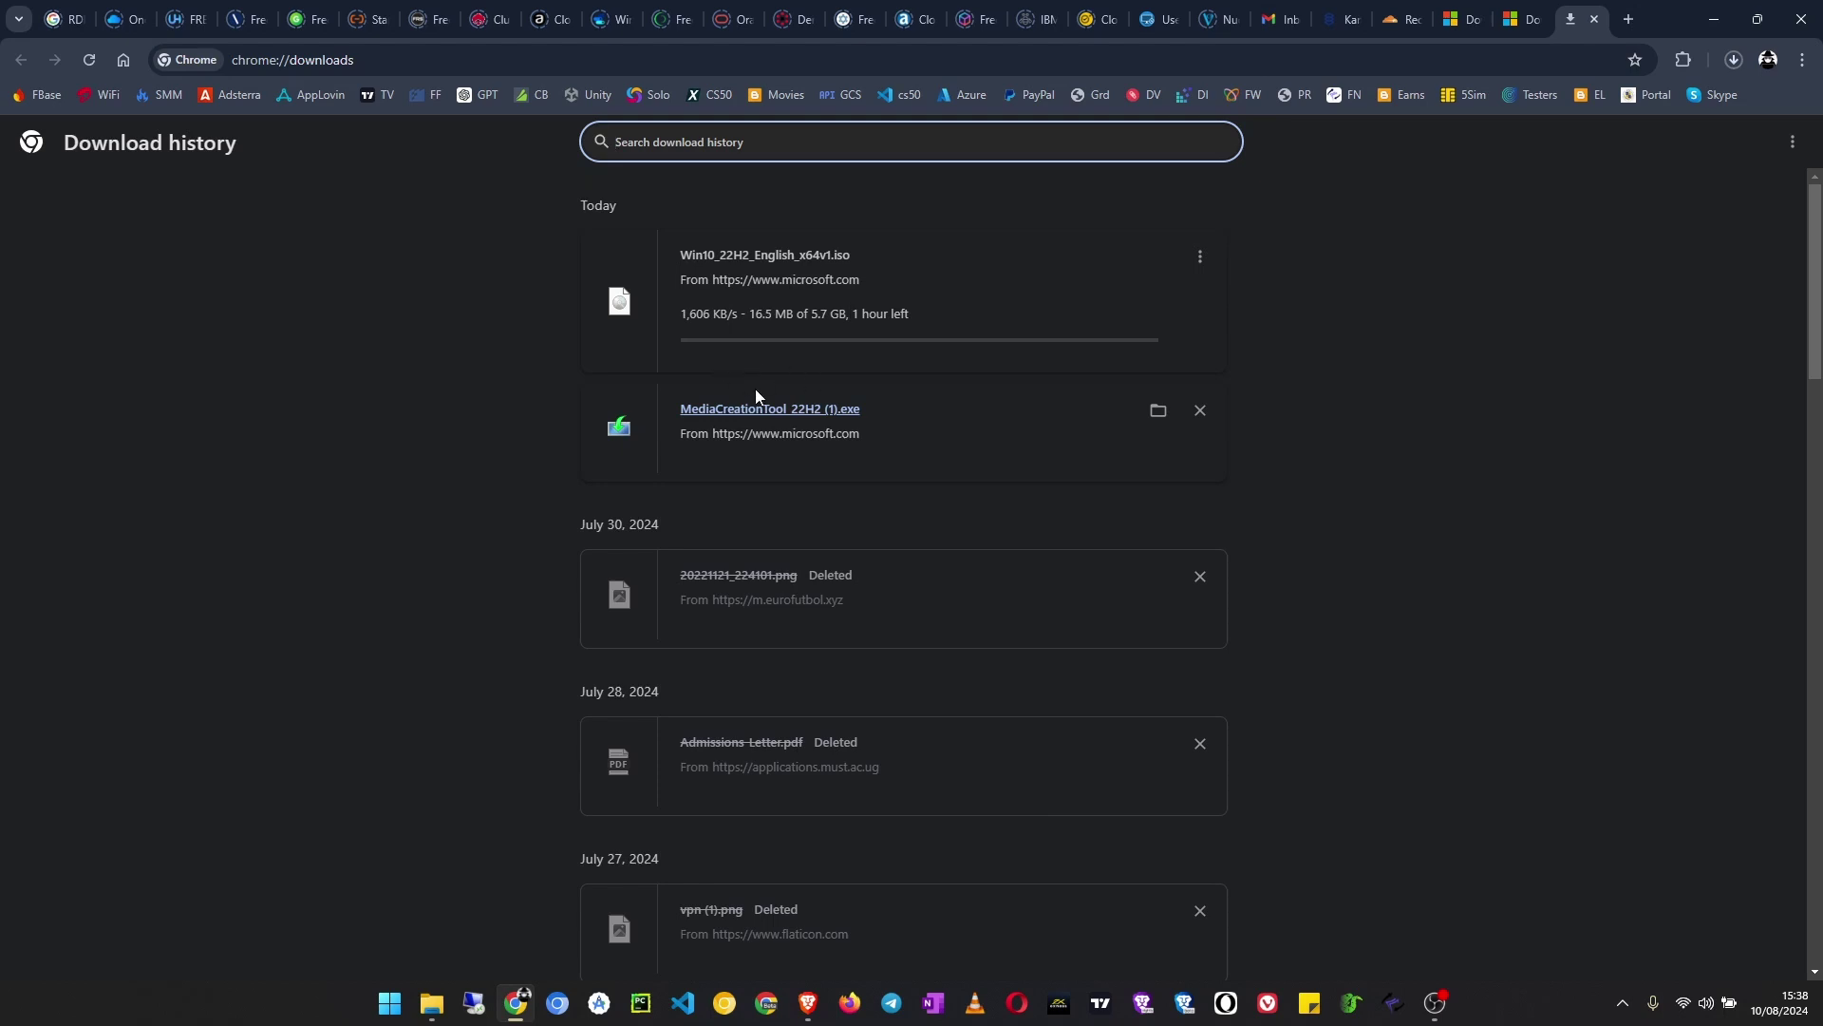
click(1199, 257)
click(1141, 300)
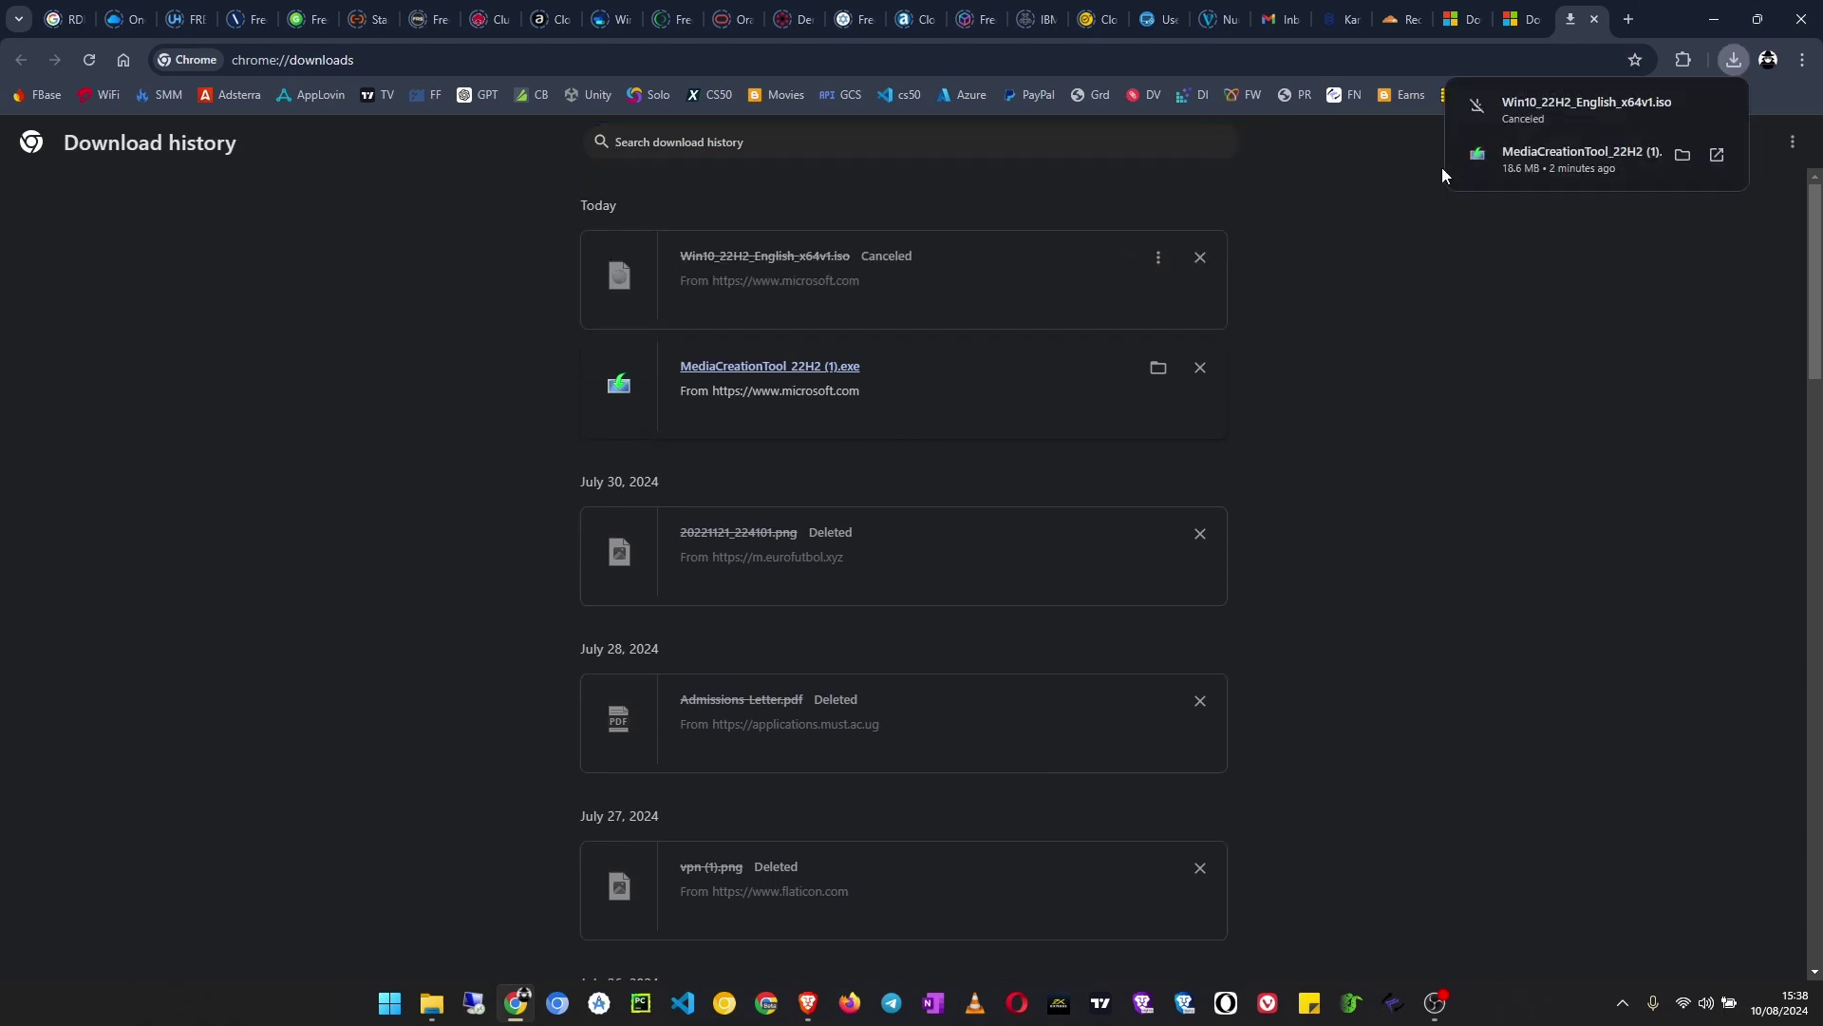
Search the web for "rufus" and open the official Rufus website at rufus.ie.
click(997, 61)
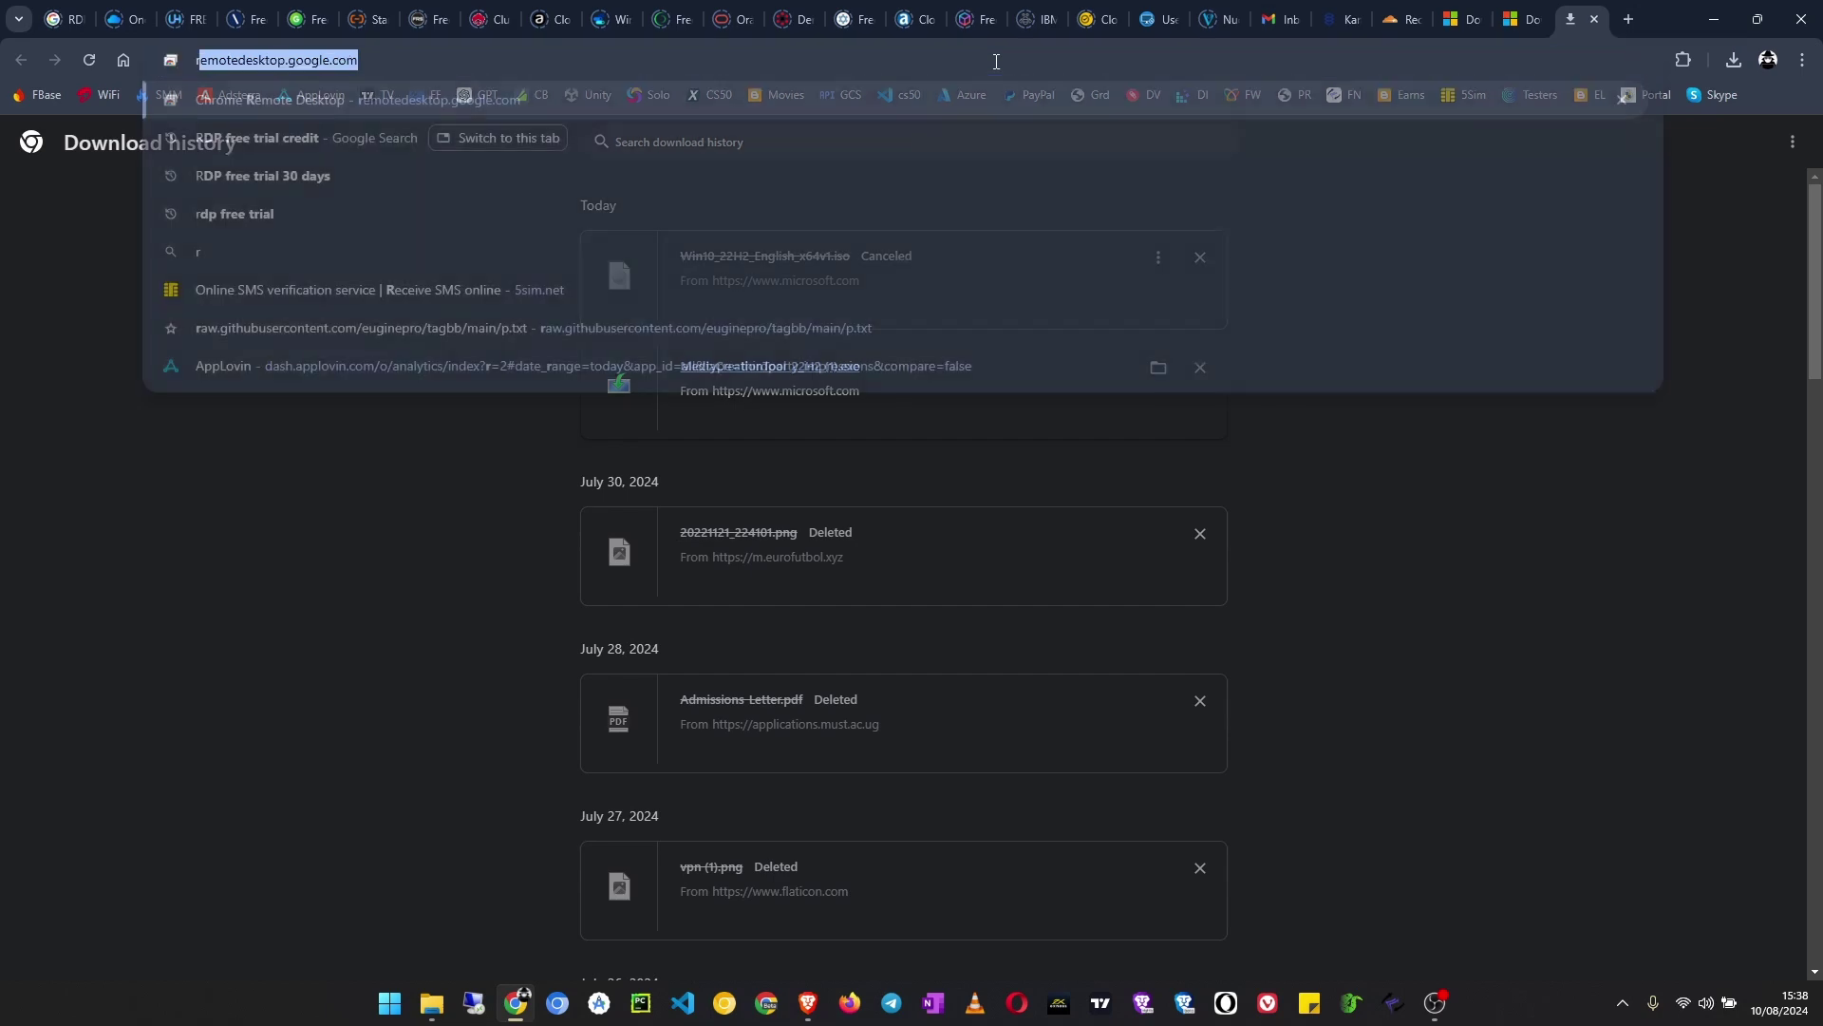
text(rufus)
key(Return)
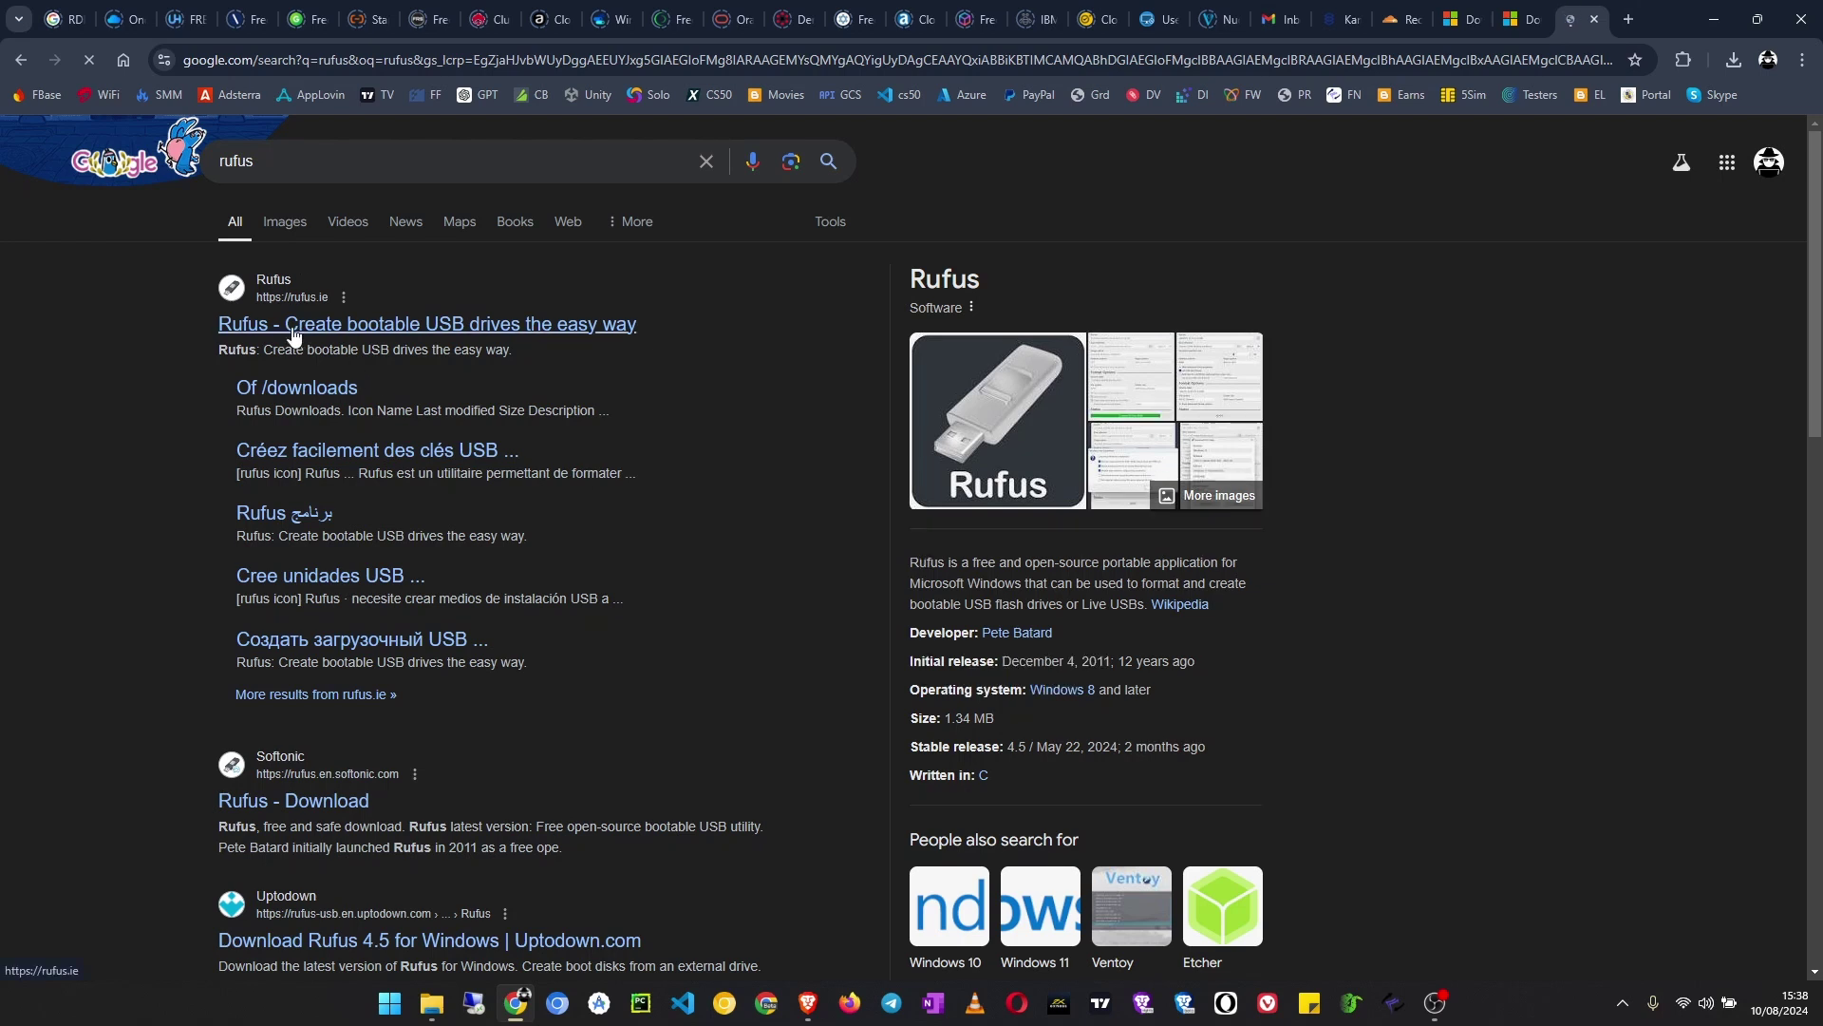
click(294, 332)
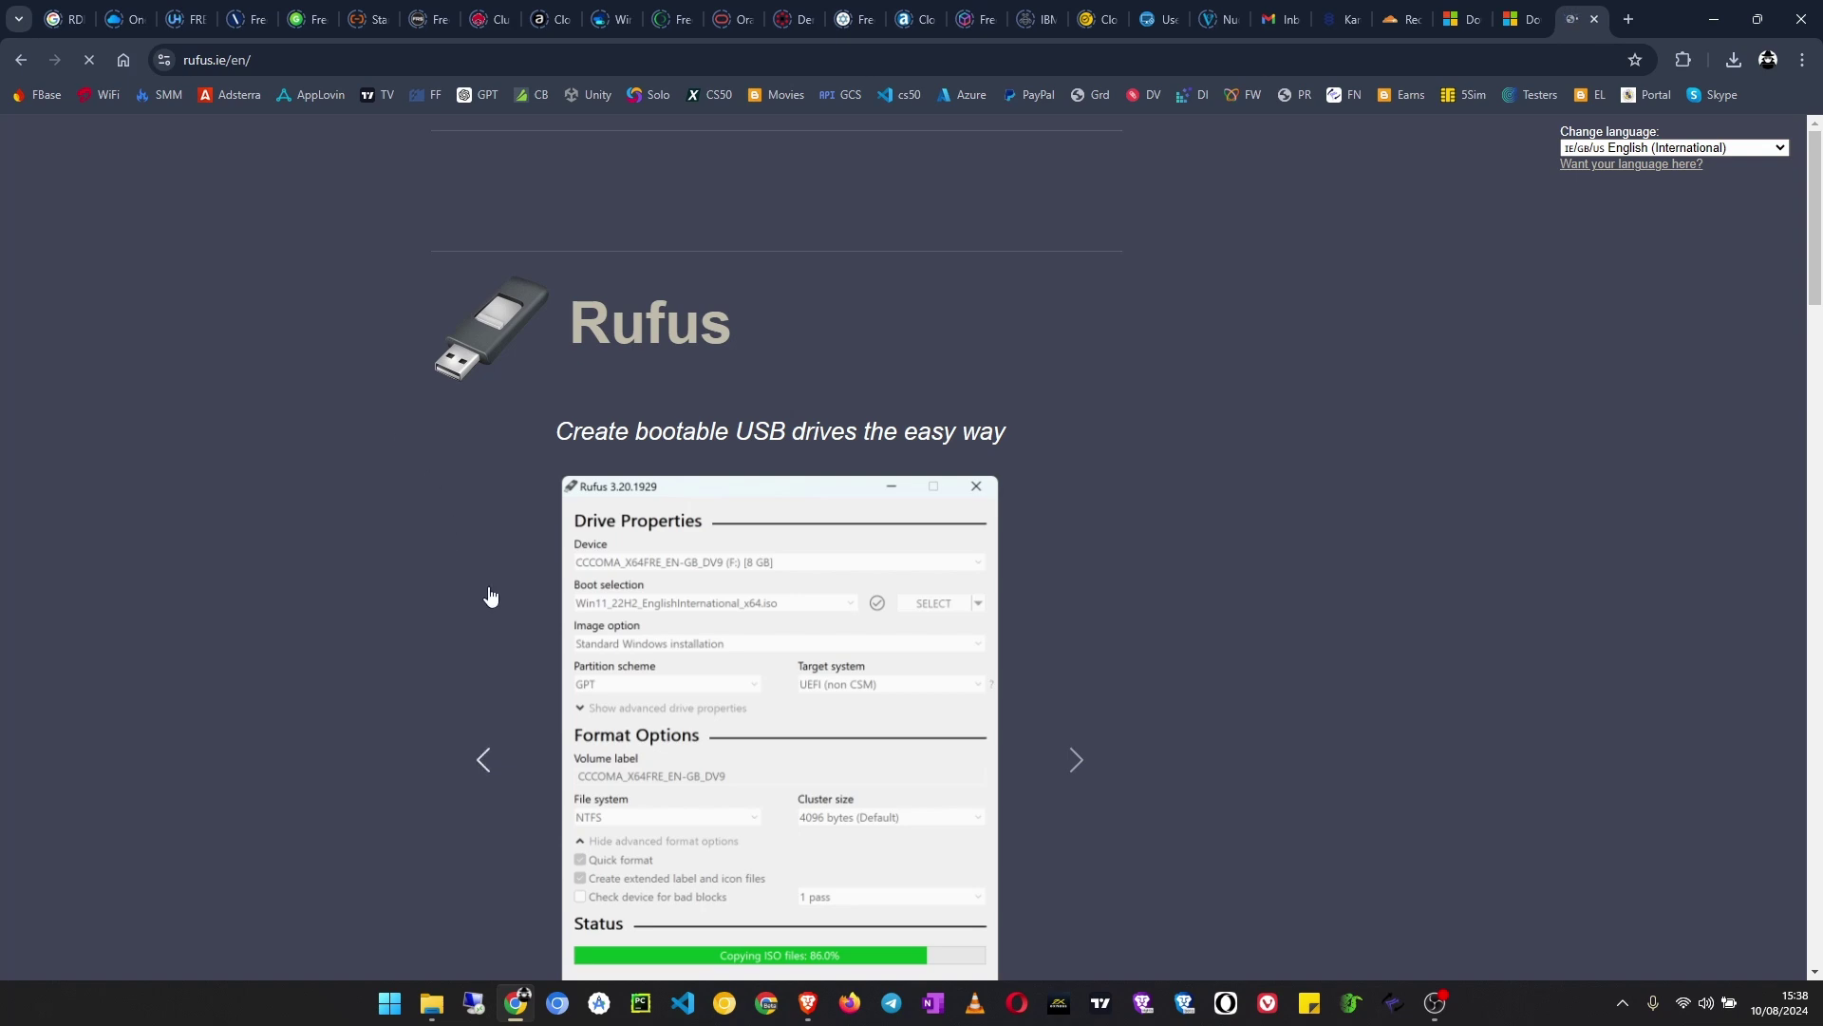
Review the latest Rufus releases and their file sizes in the download table, and minimize the browser.
scroll(529, 635, down, 5)
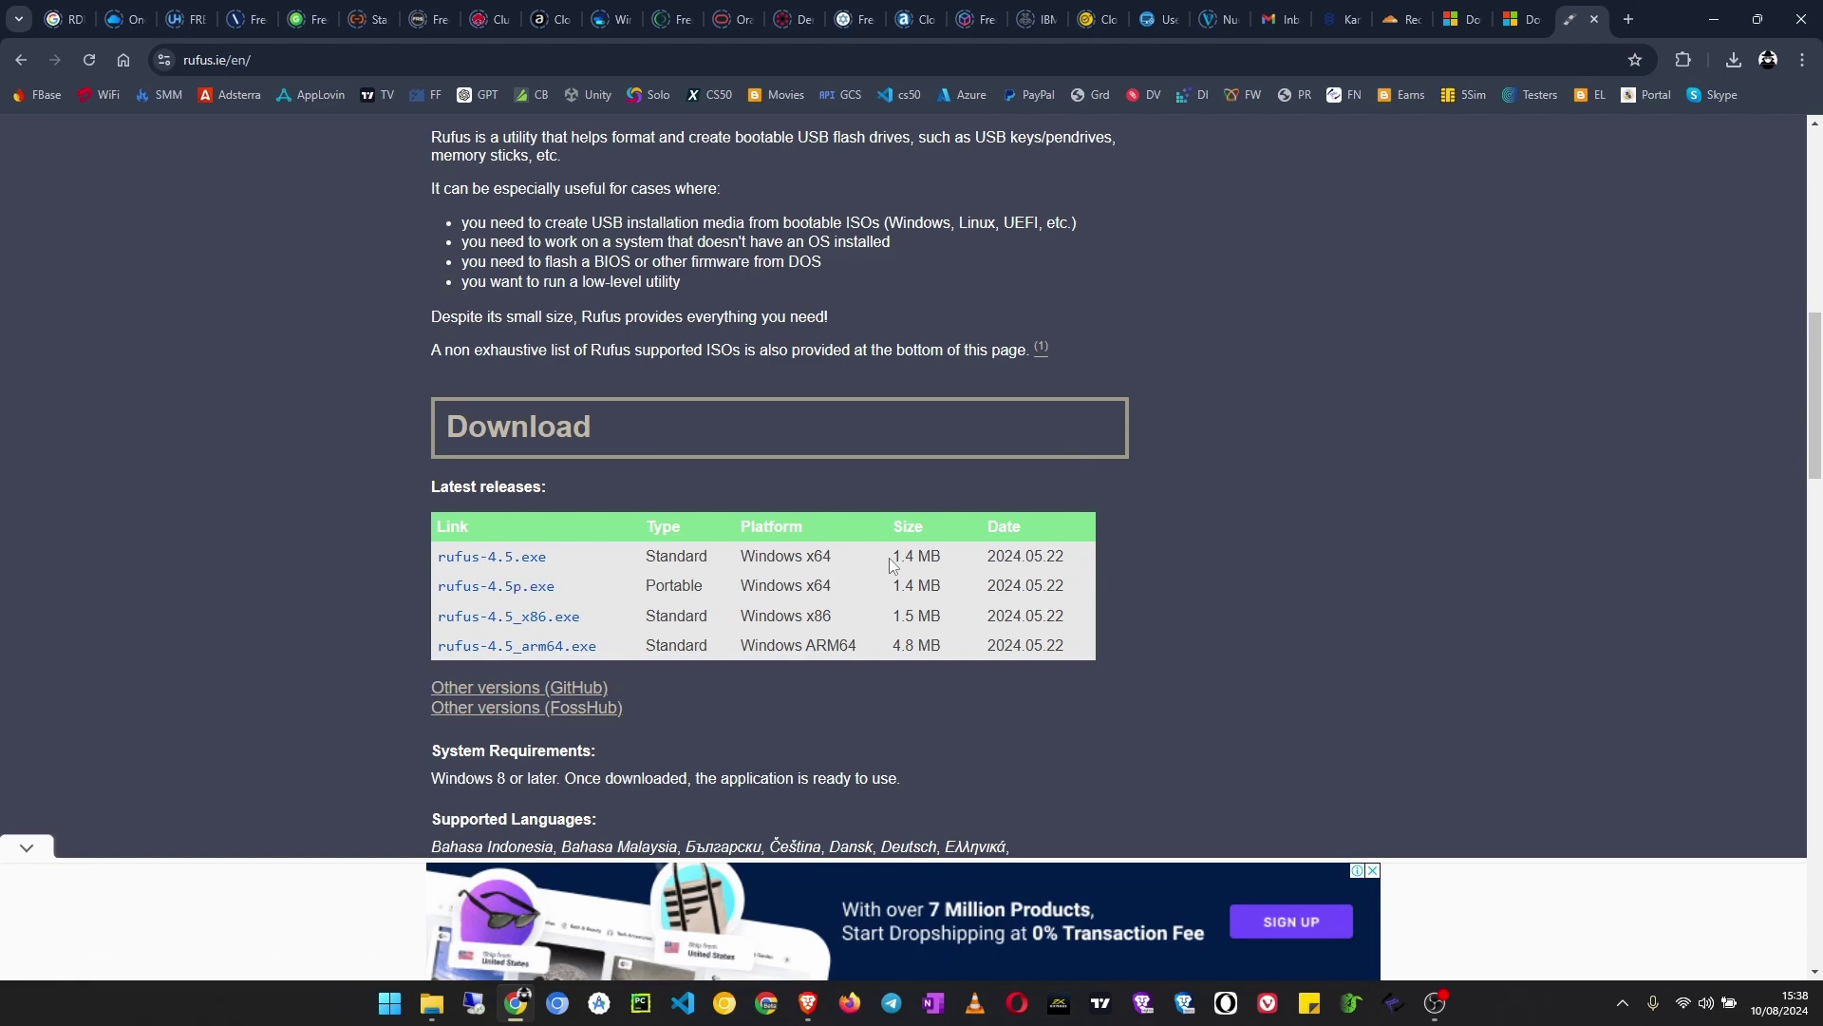
drag(901, 554, 978, 565)
scroll(583, 566, up, 4)
scroll(583, 566, up, 6)
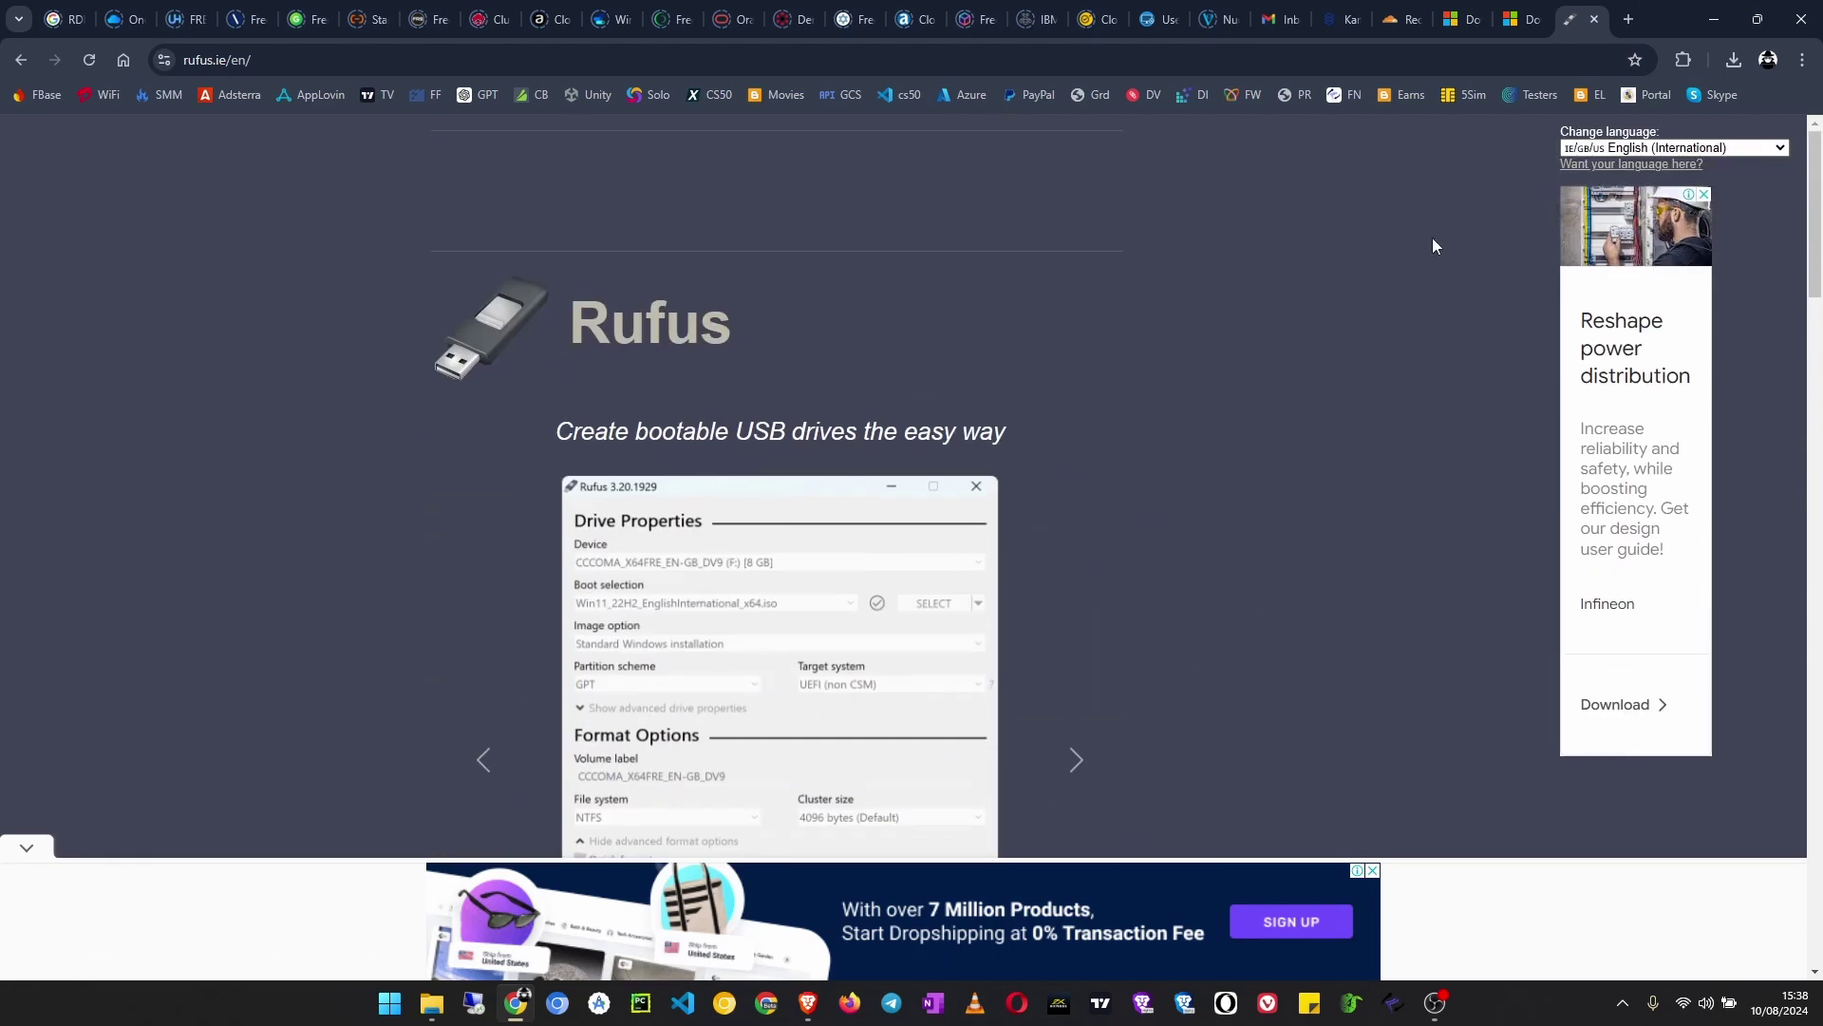
click(1702, 21)
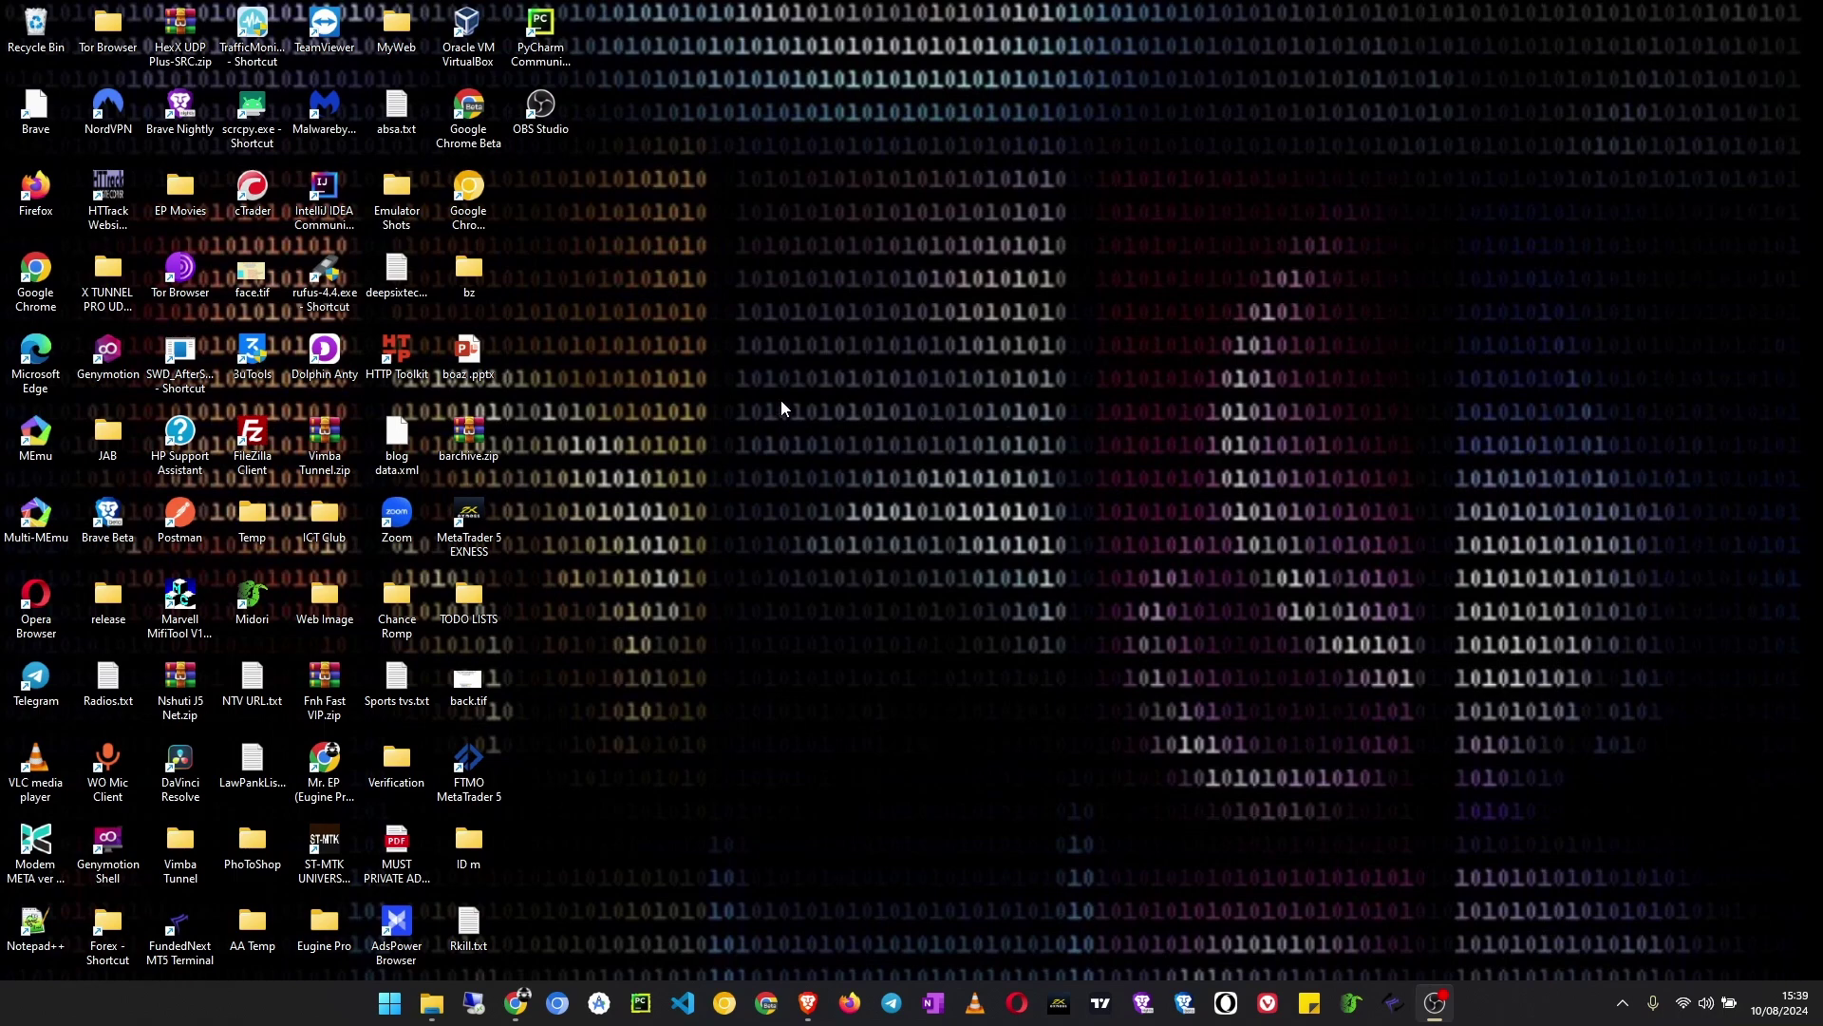
Launch Rufus 4.4 from the desktop and keep EP (Disk 2) [32 GB] as the target device.
double_click(327, 284)
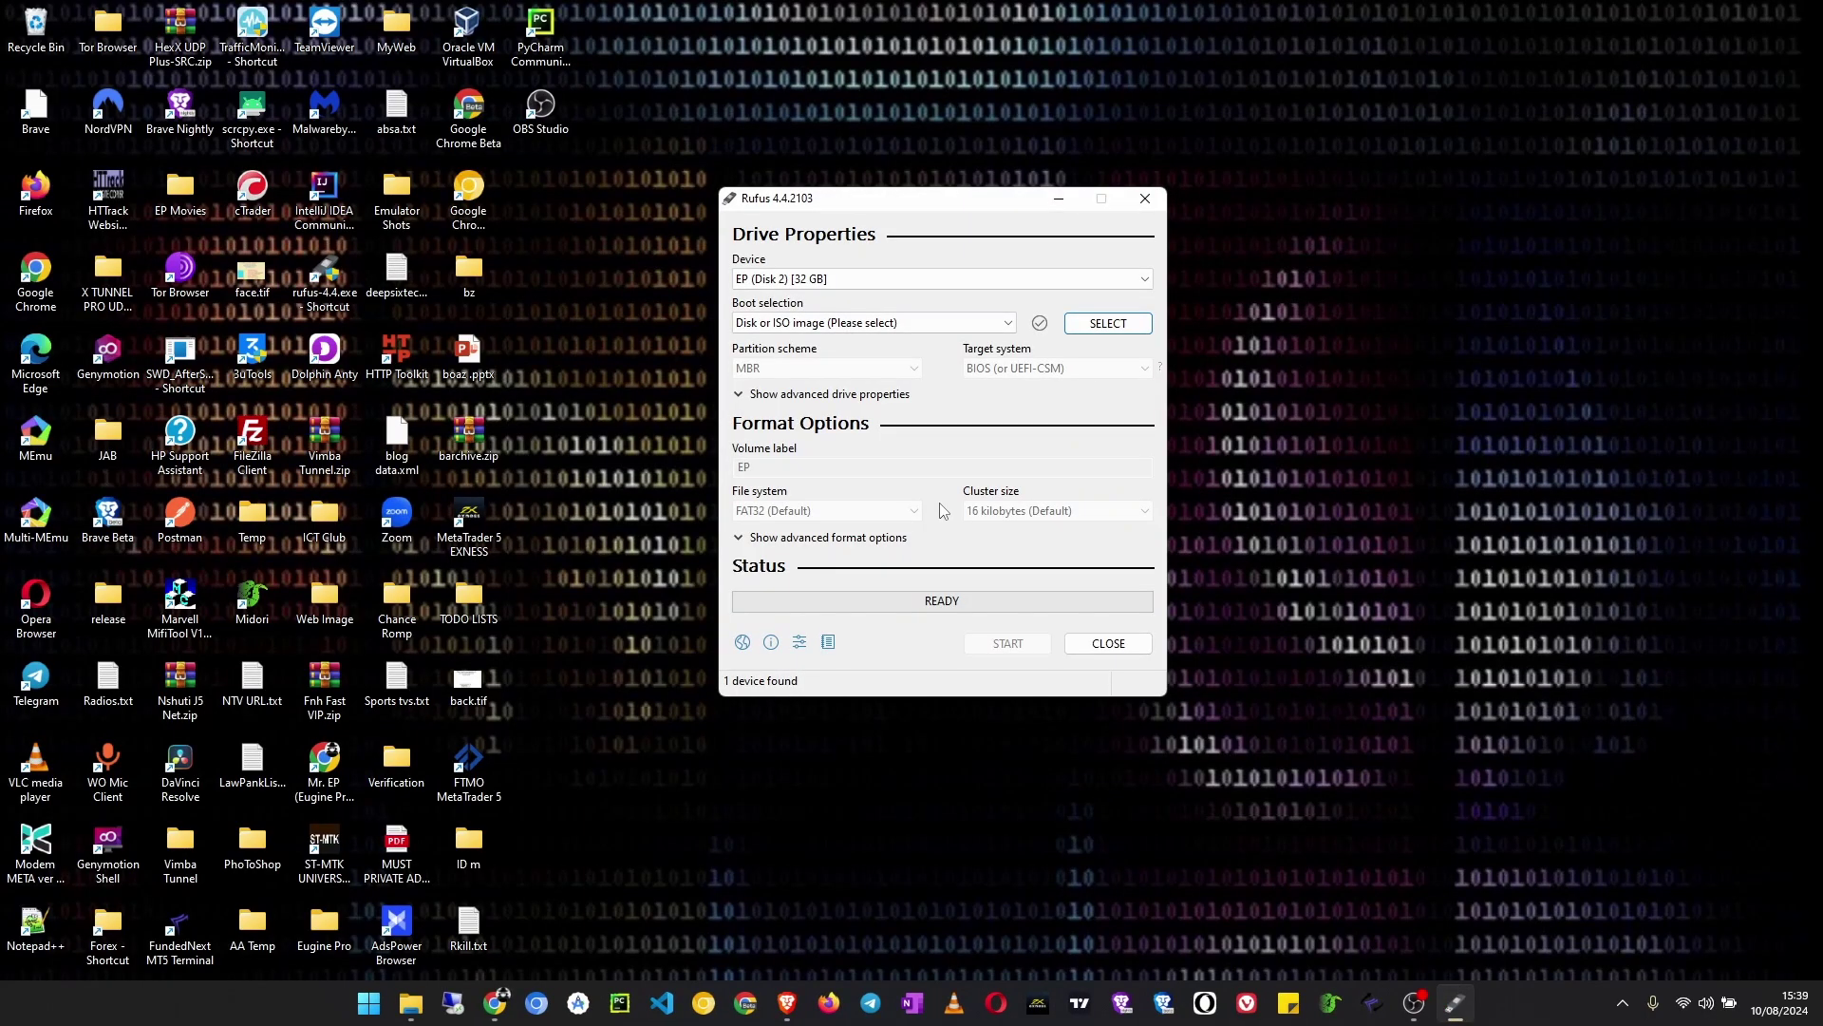
click(837, 279)
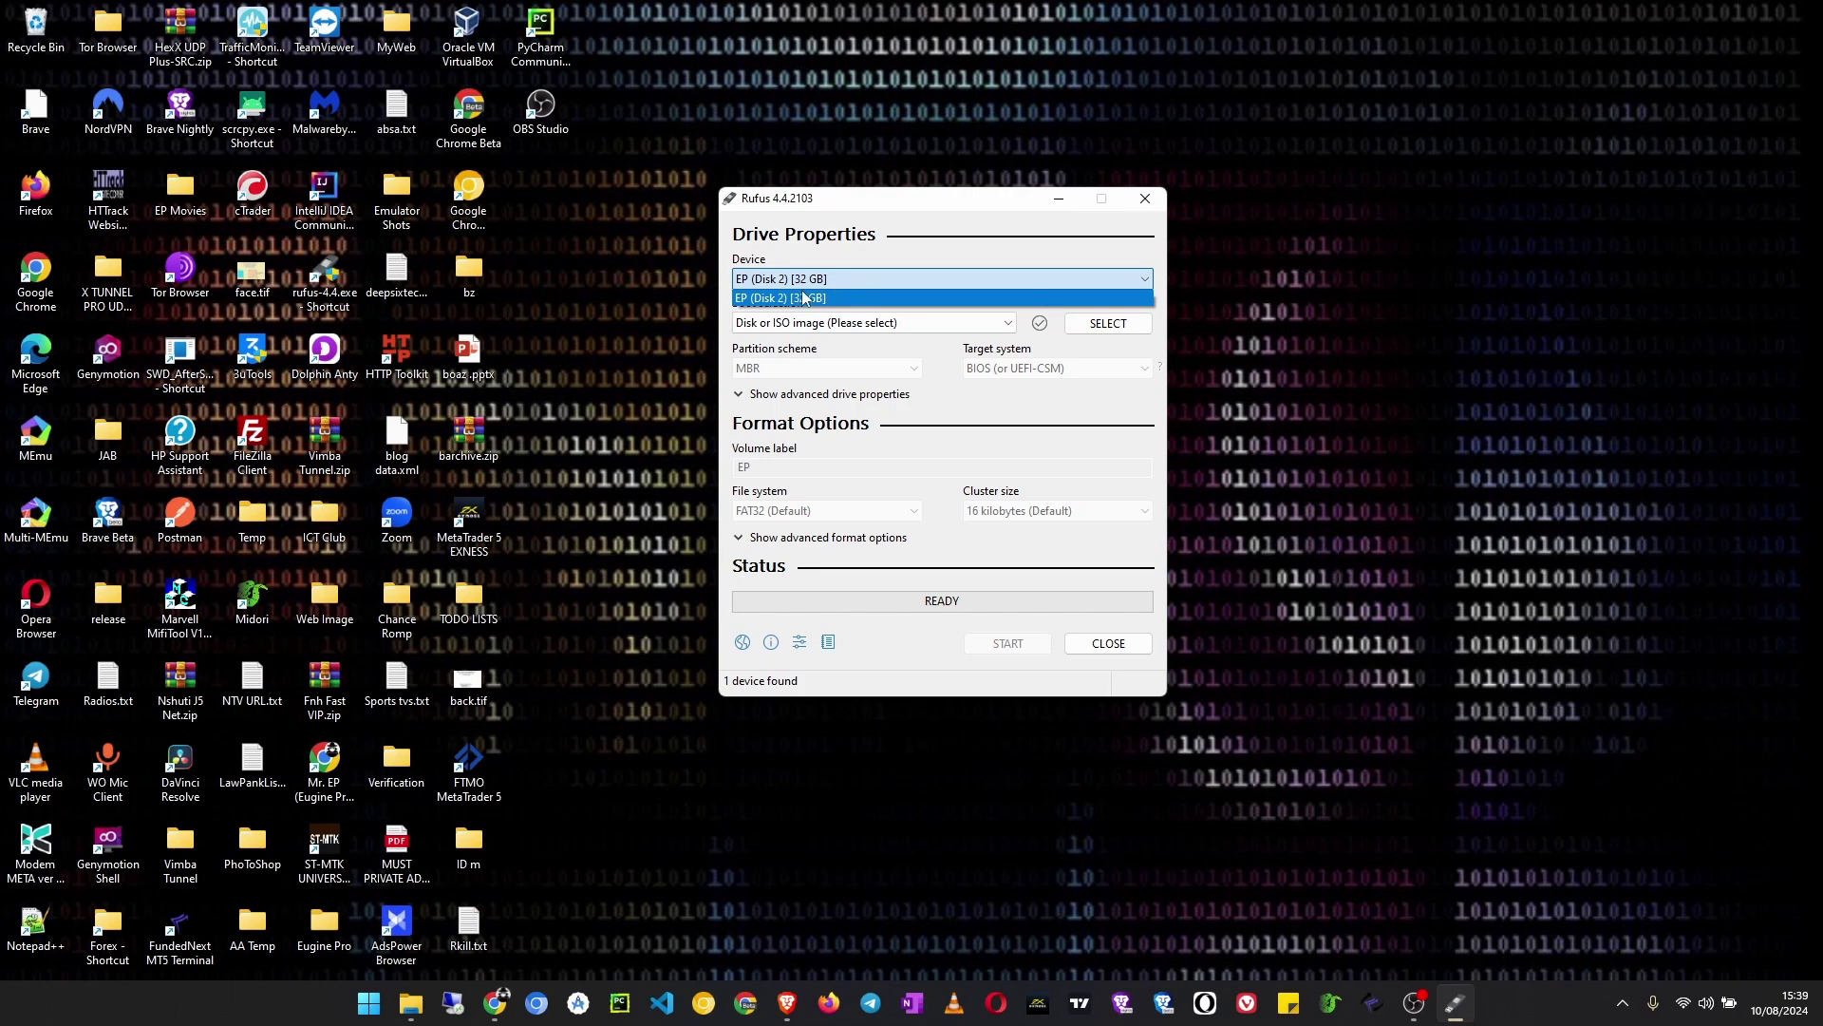
click(857, 280)
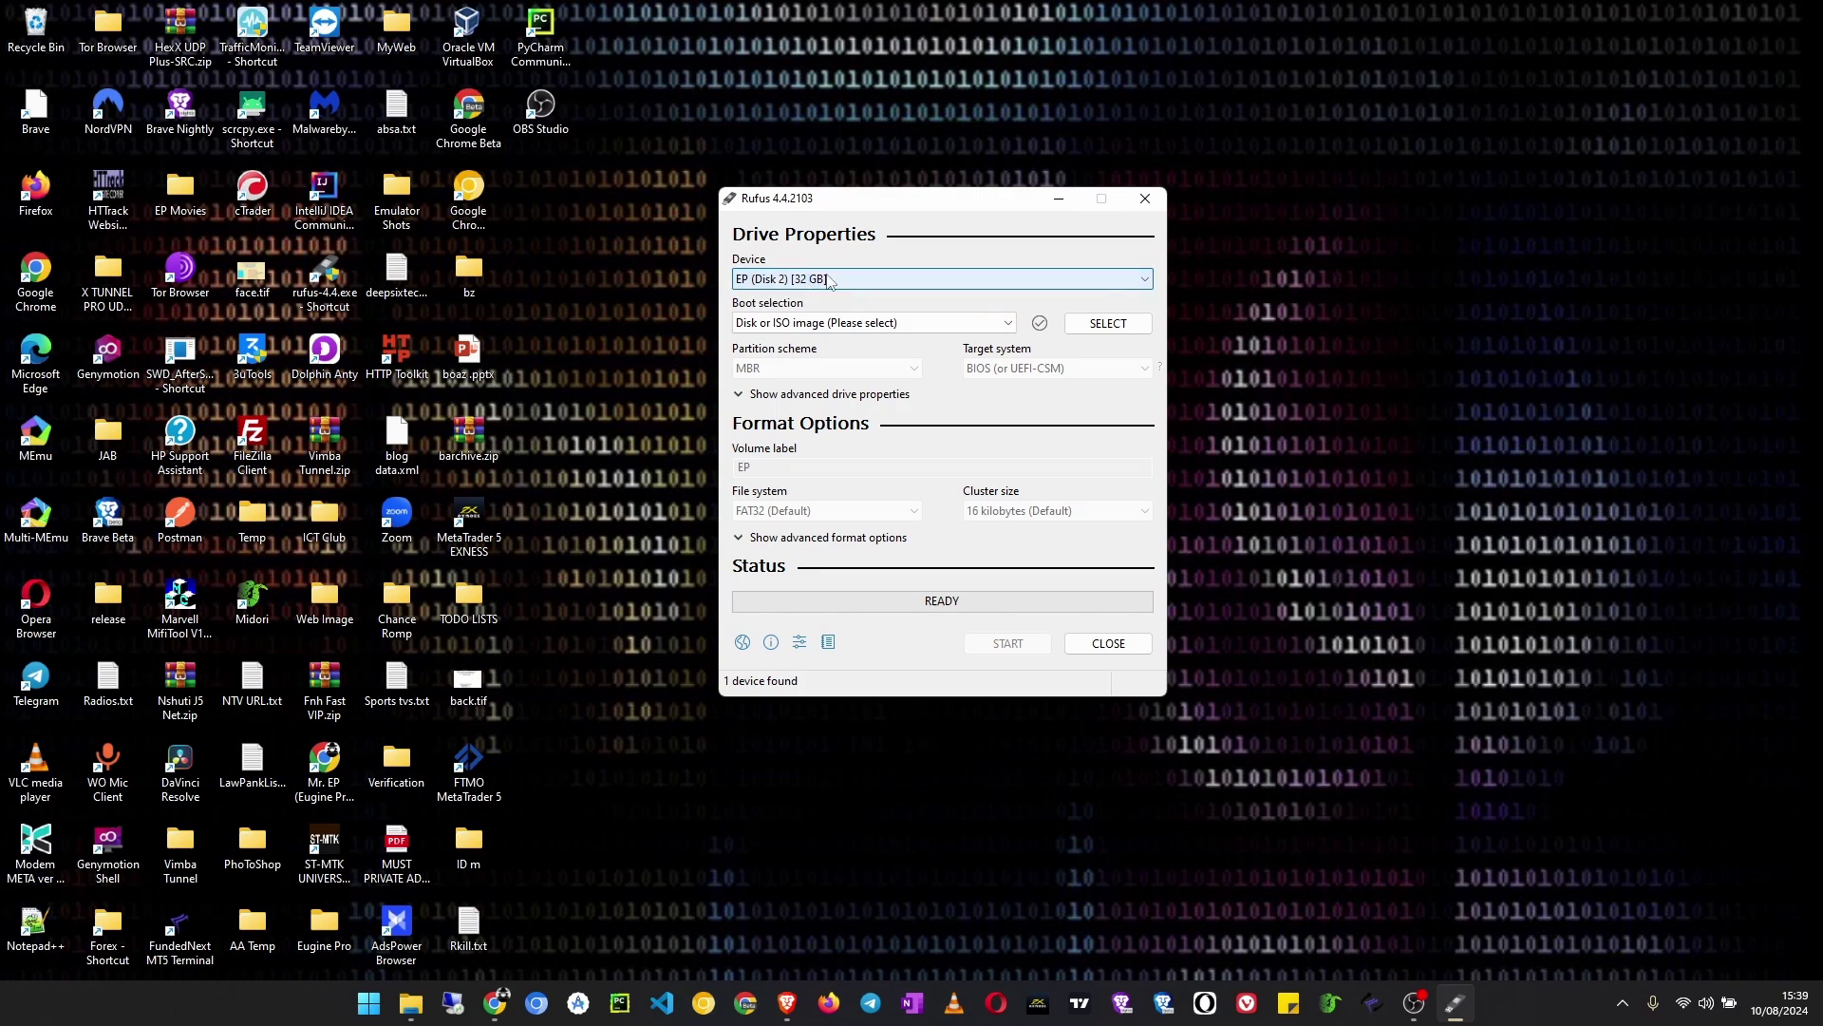
click(836, 279)
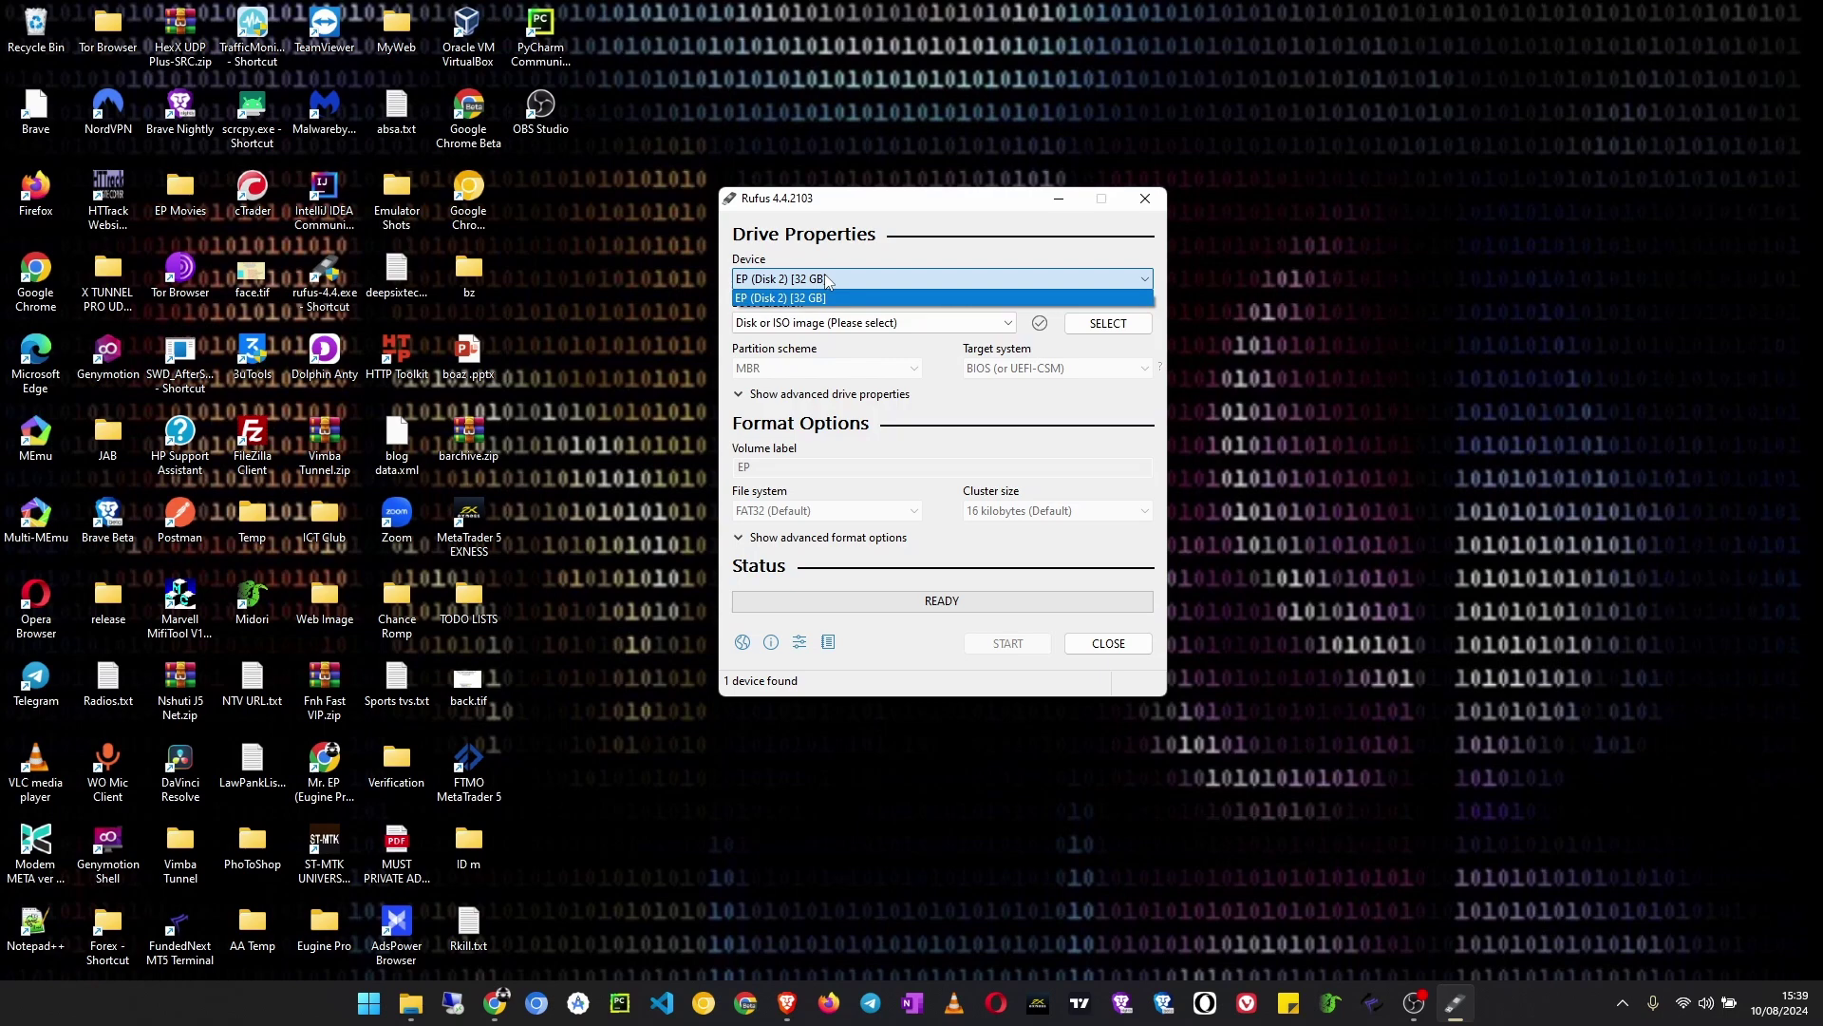
click(942, 266)
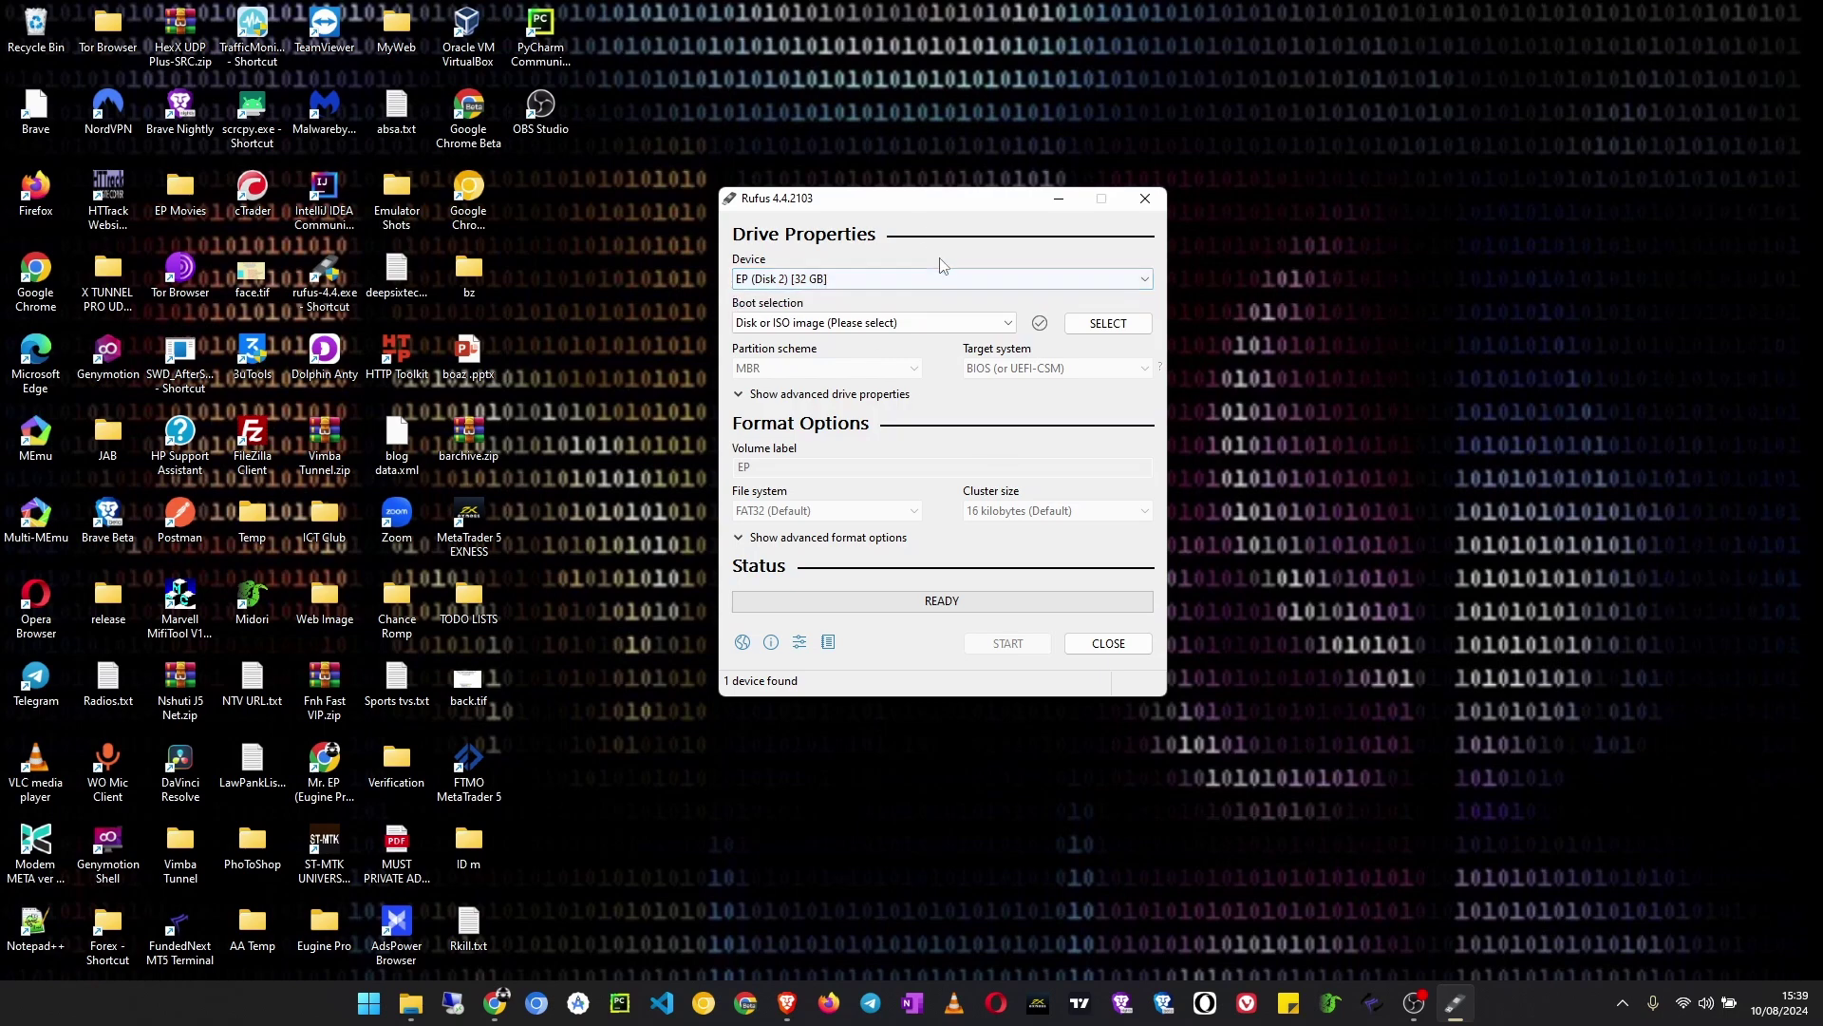
Set the boot selection to a disk or ISO image and load Win10_22H2_English_x64v1.iso from the iso Files folder.
click(796, 321)
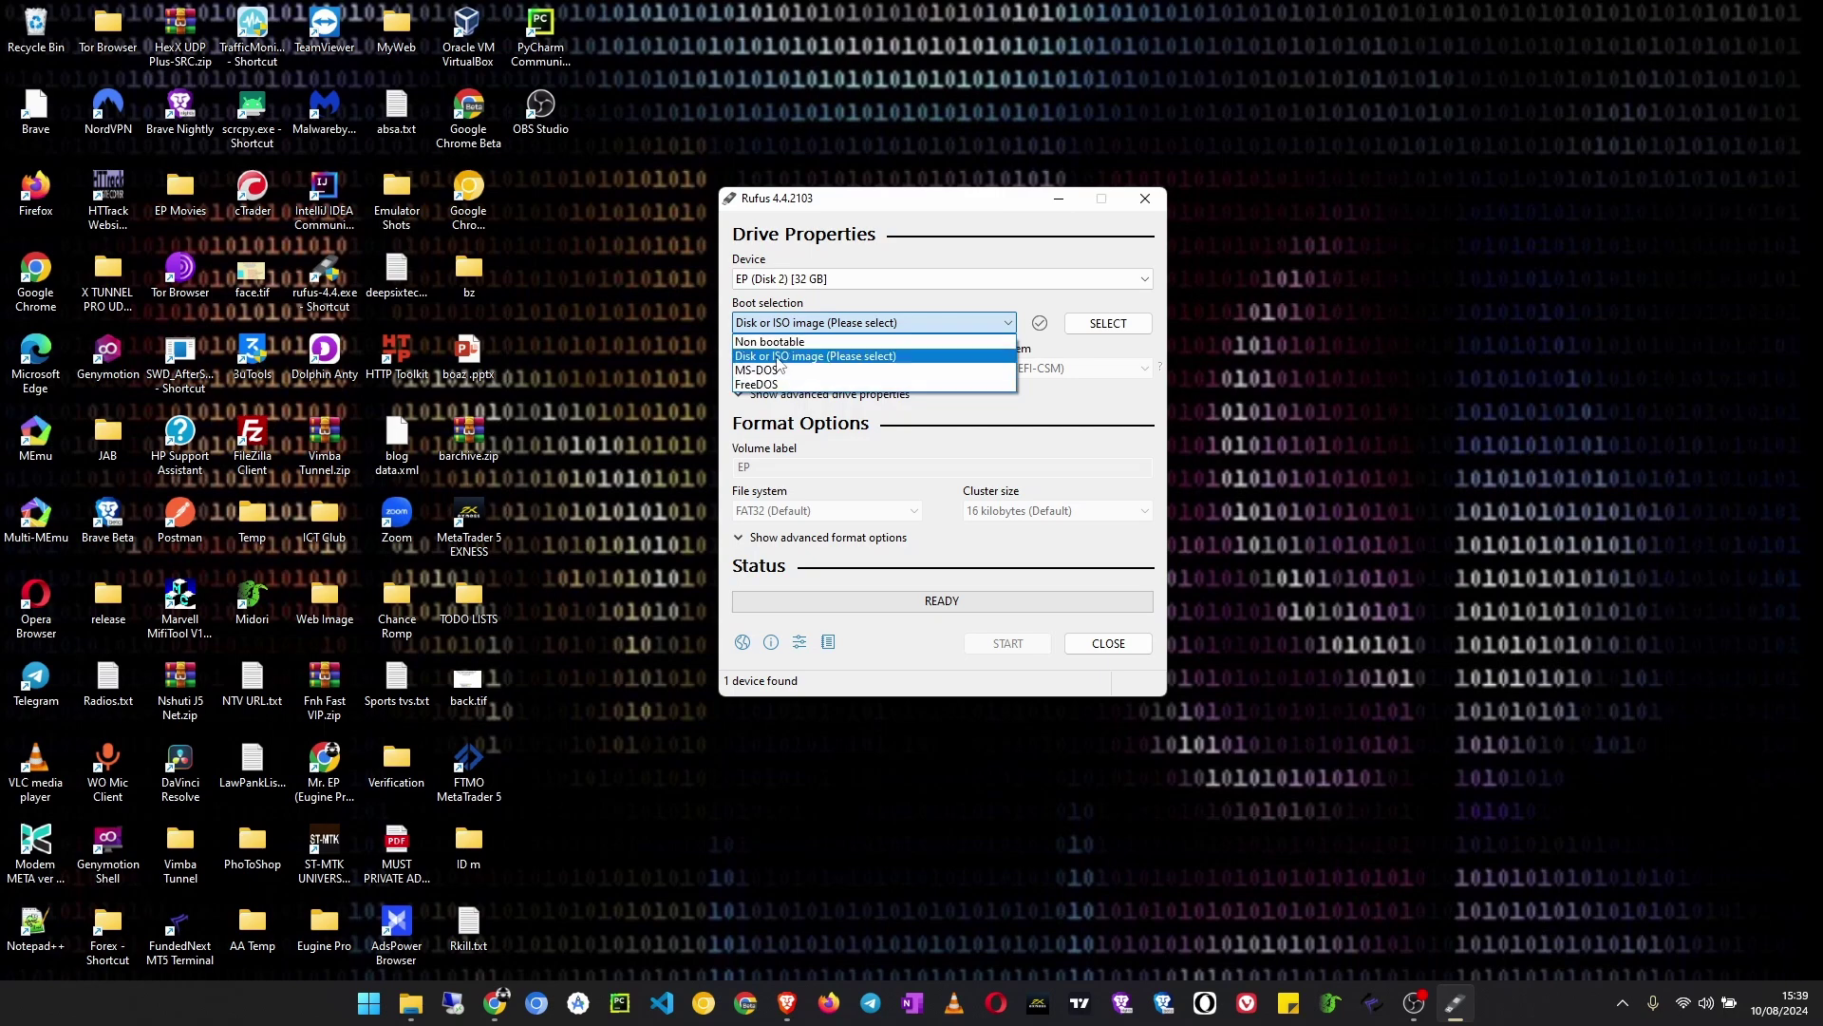
click(830, 359)
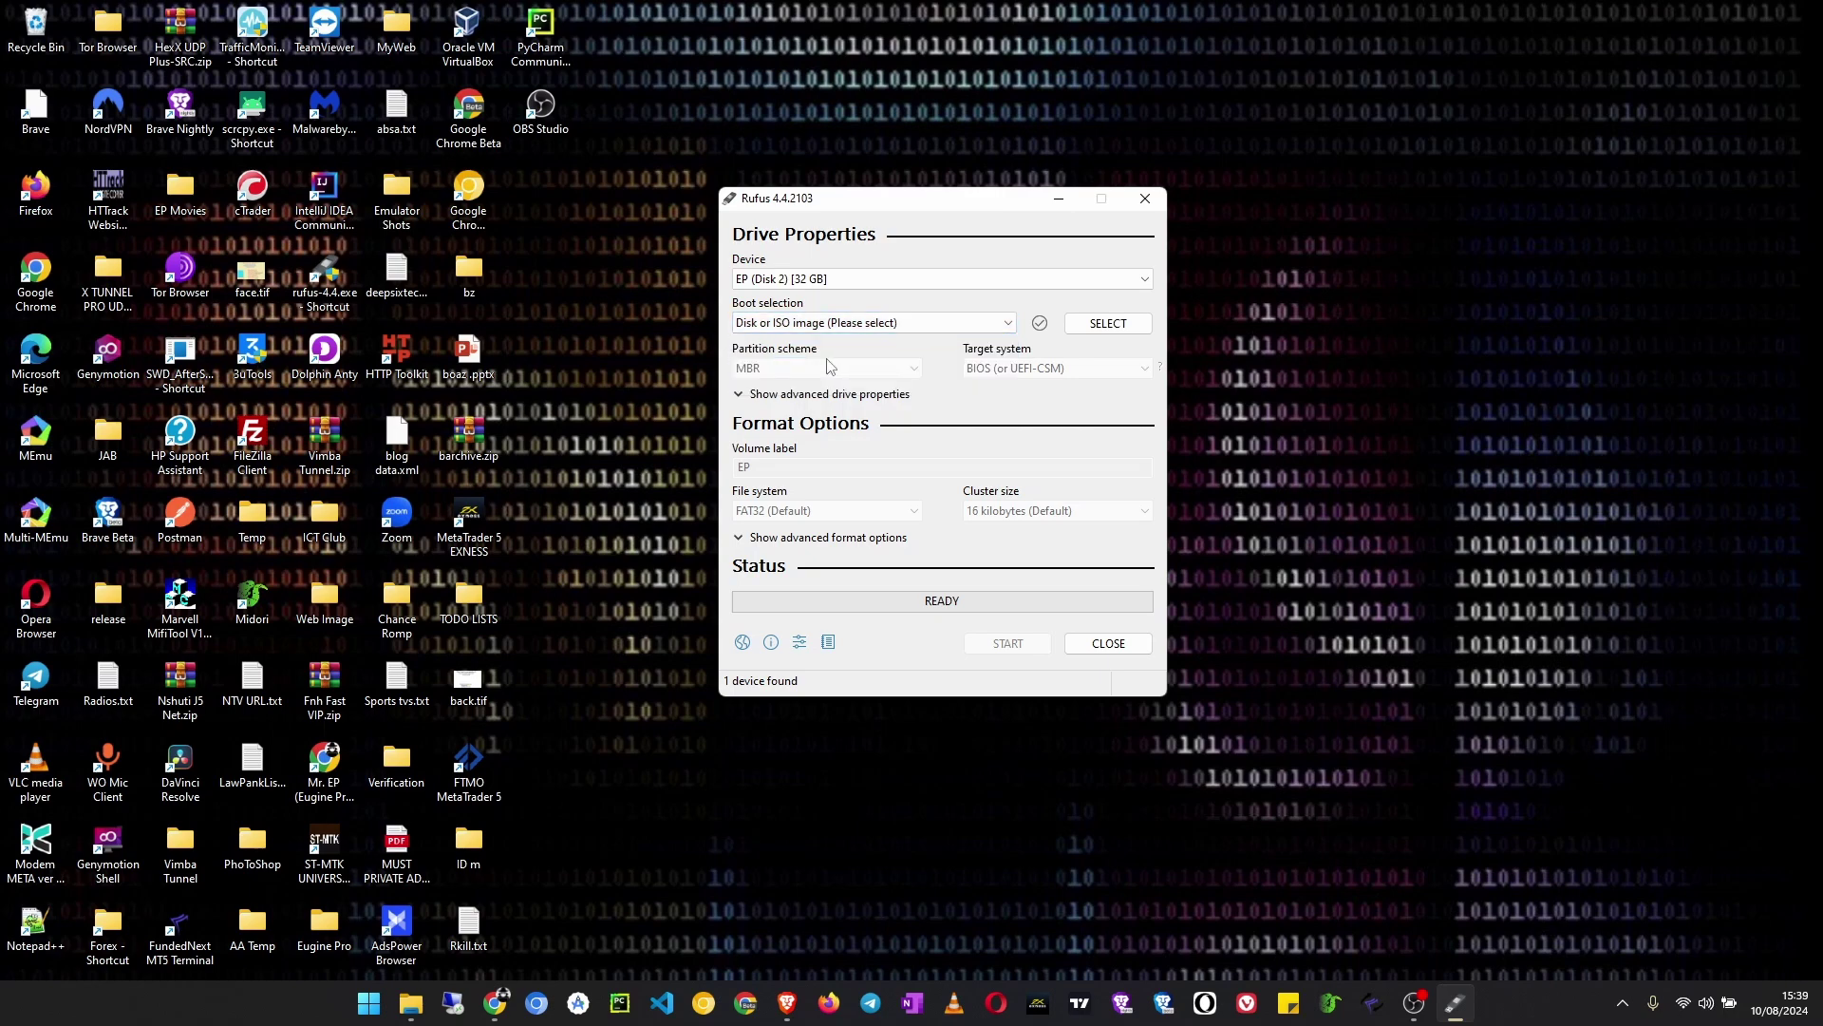
click(1099, 326)
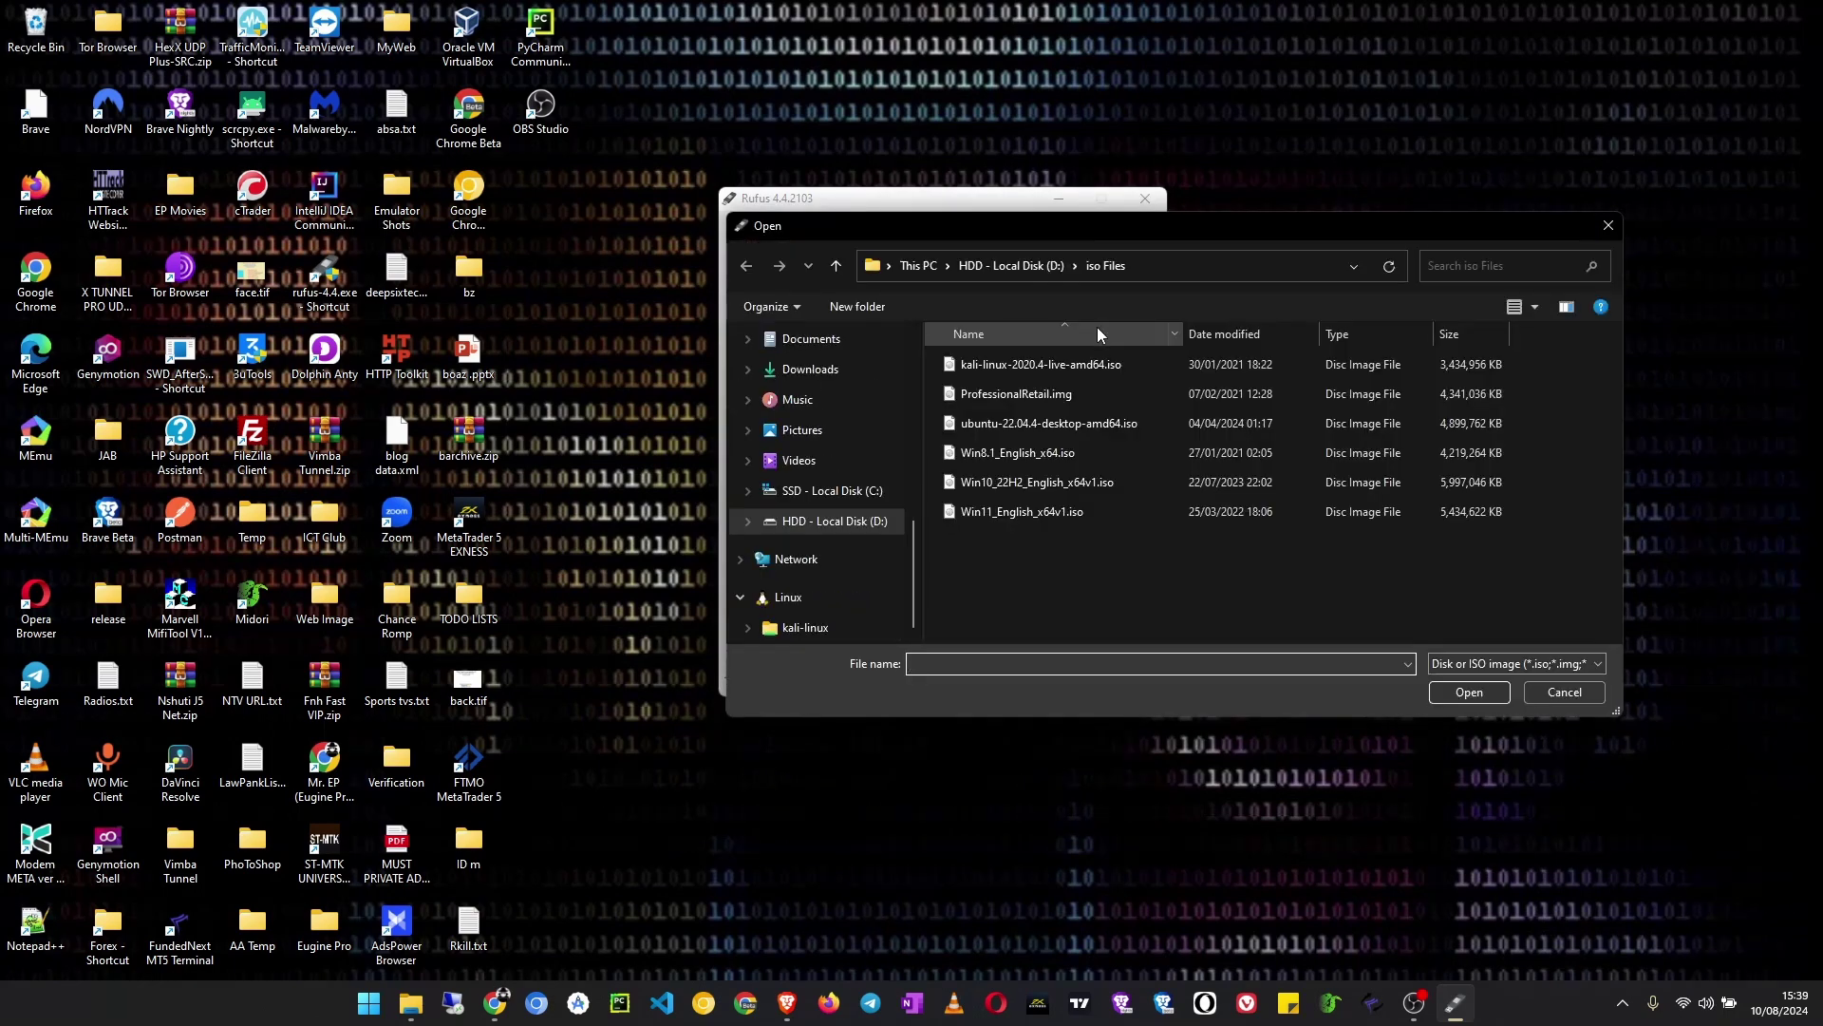
click(1073, 482)
click(1467, 693)
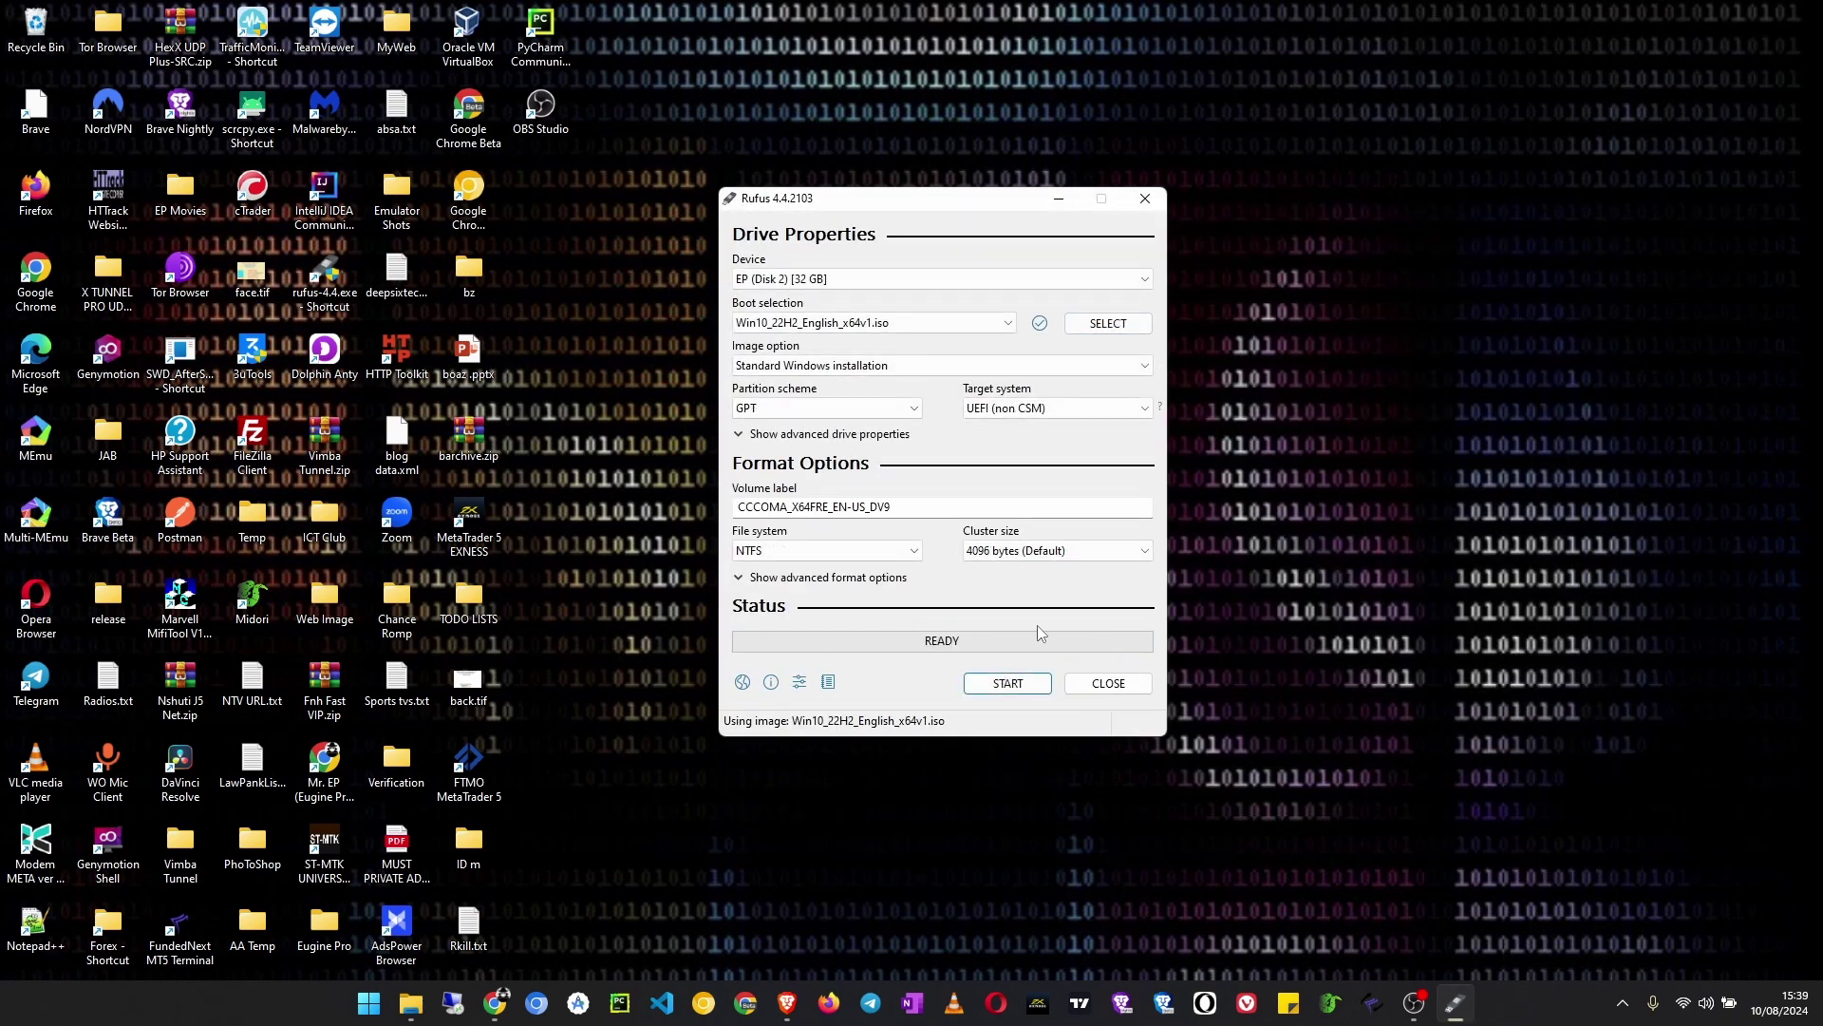
Try the Windows To Go image option and set the image option back to Standard Windows installation.
click(904, 373)
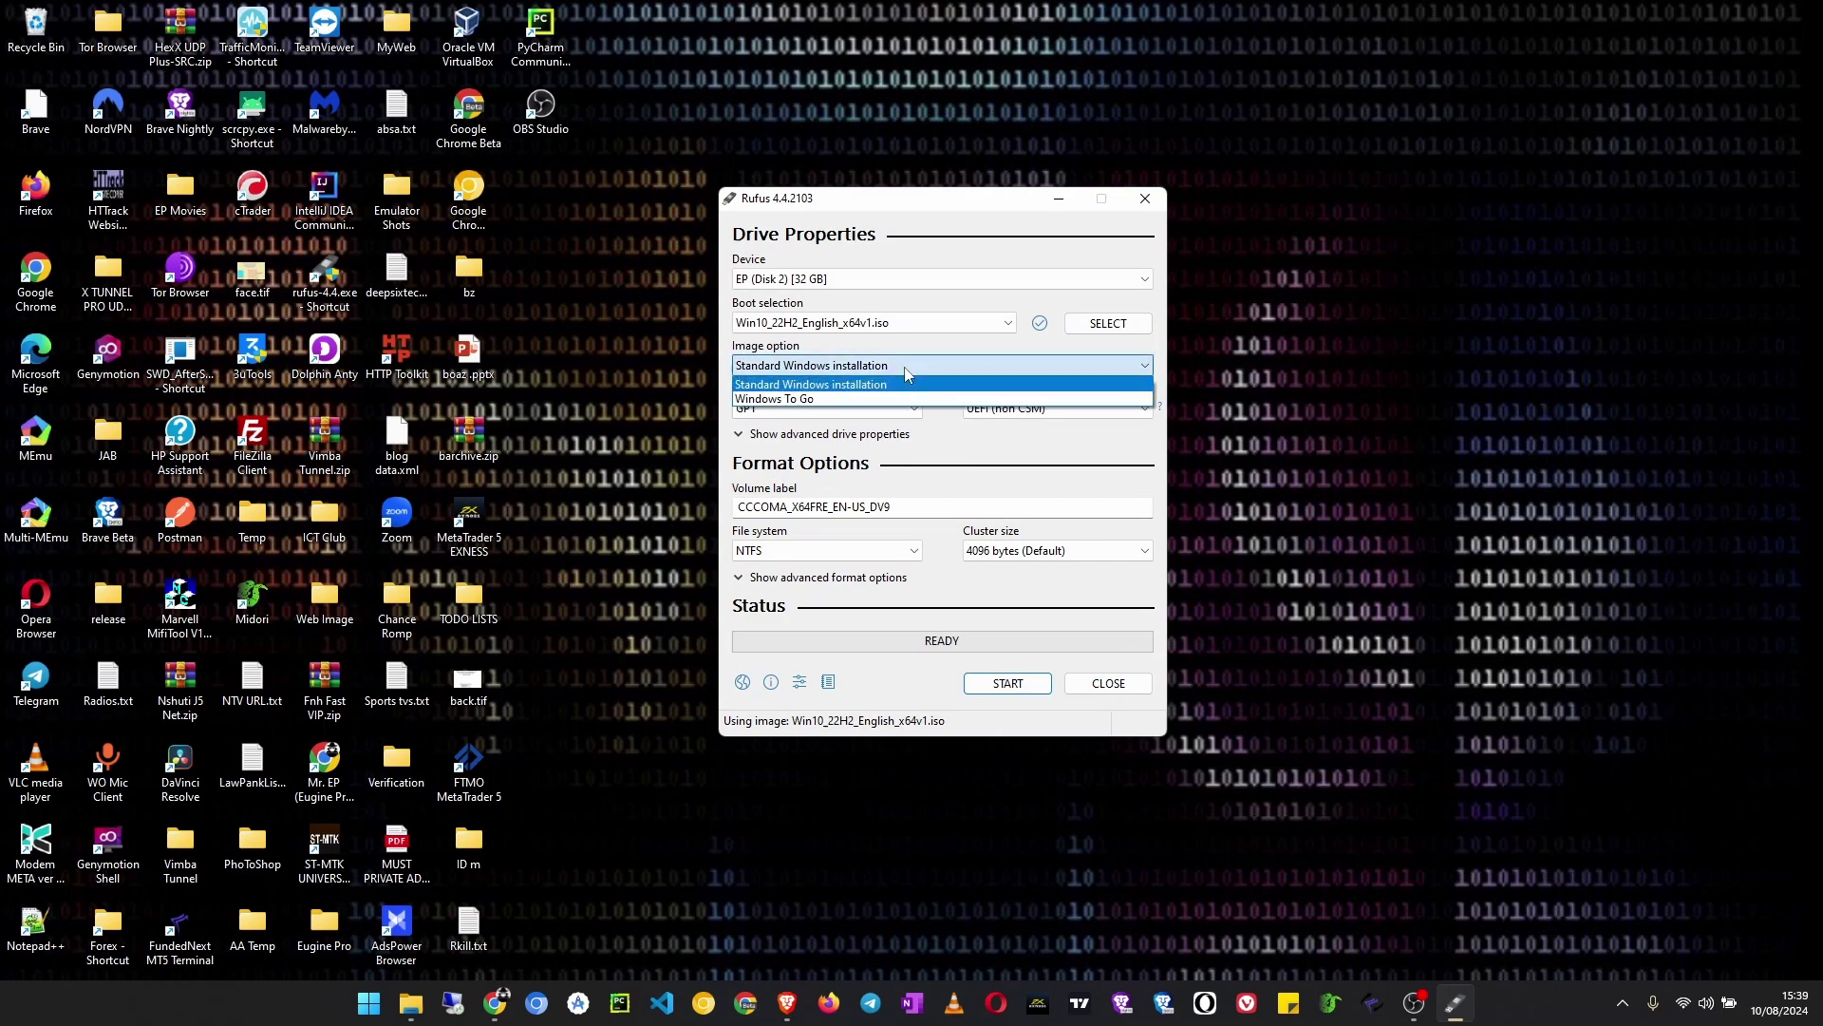
click(860, 385)
click(769, 408)
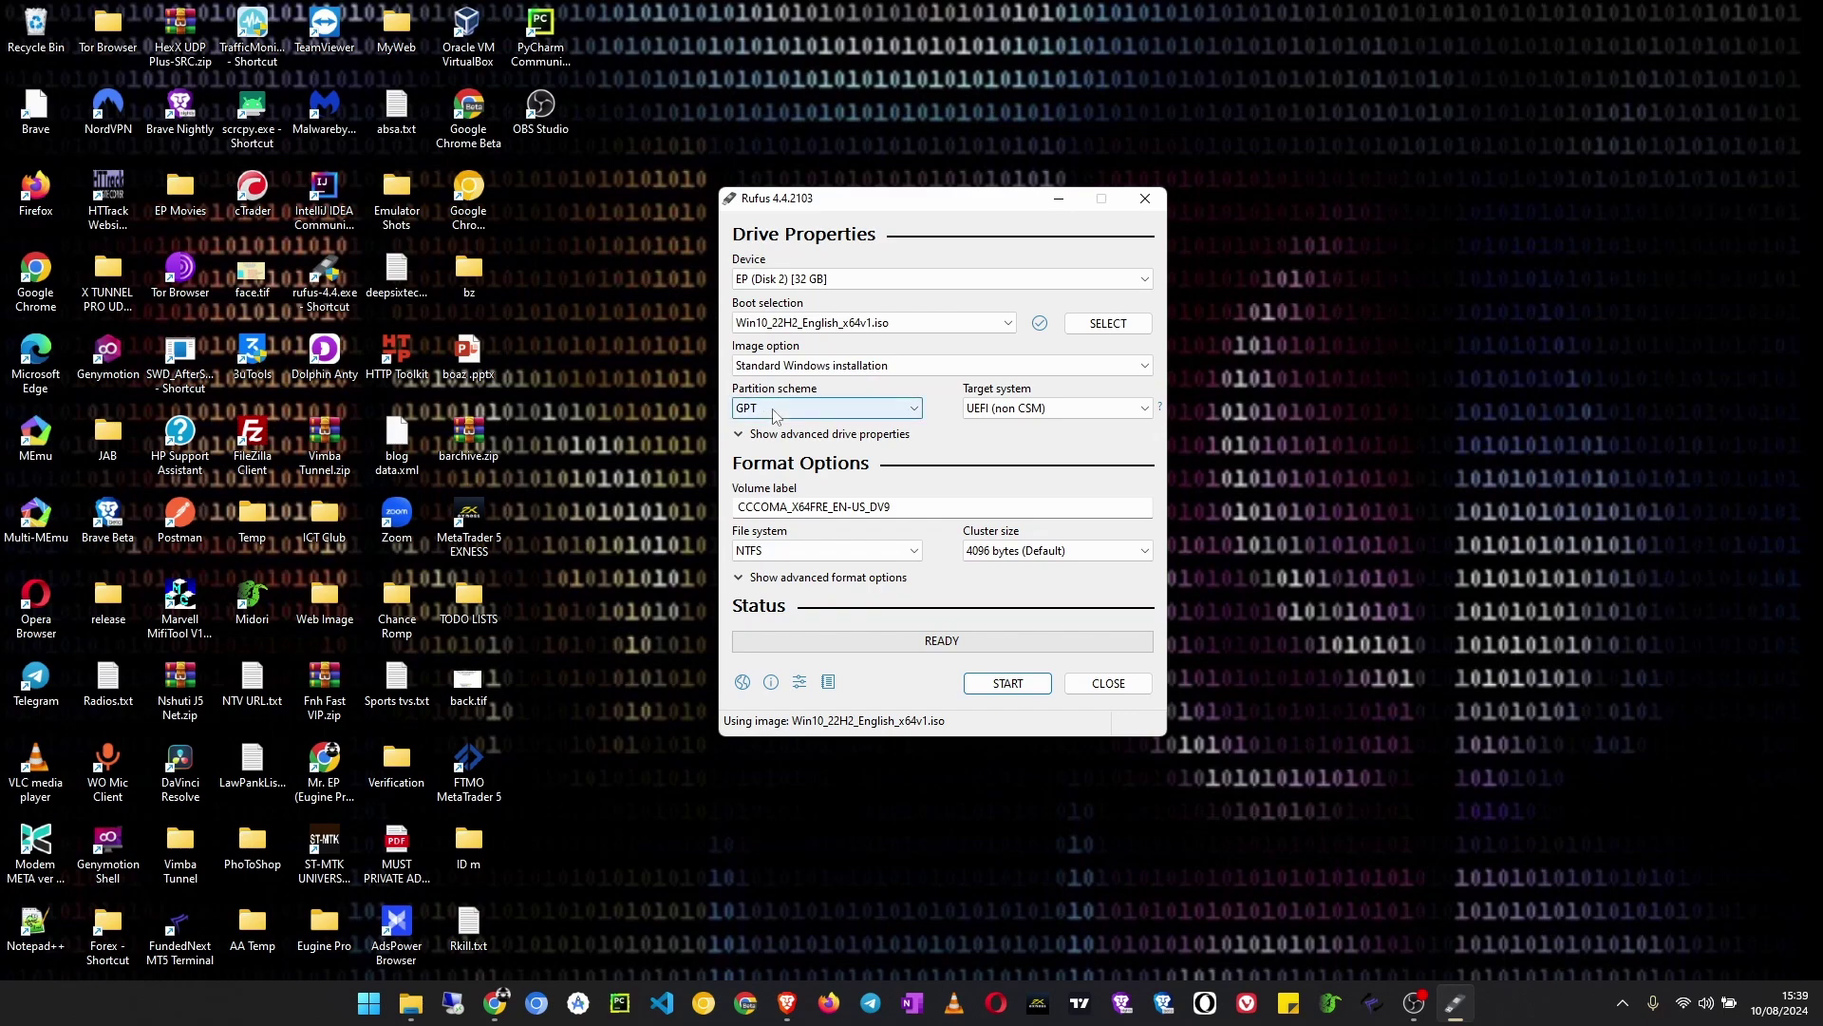
click(840, 371)
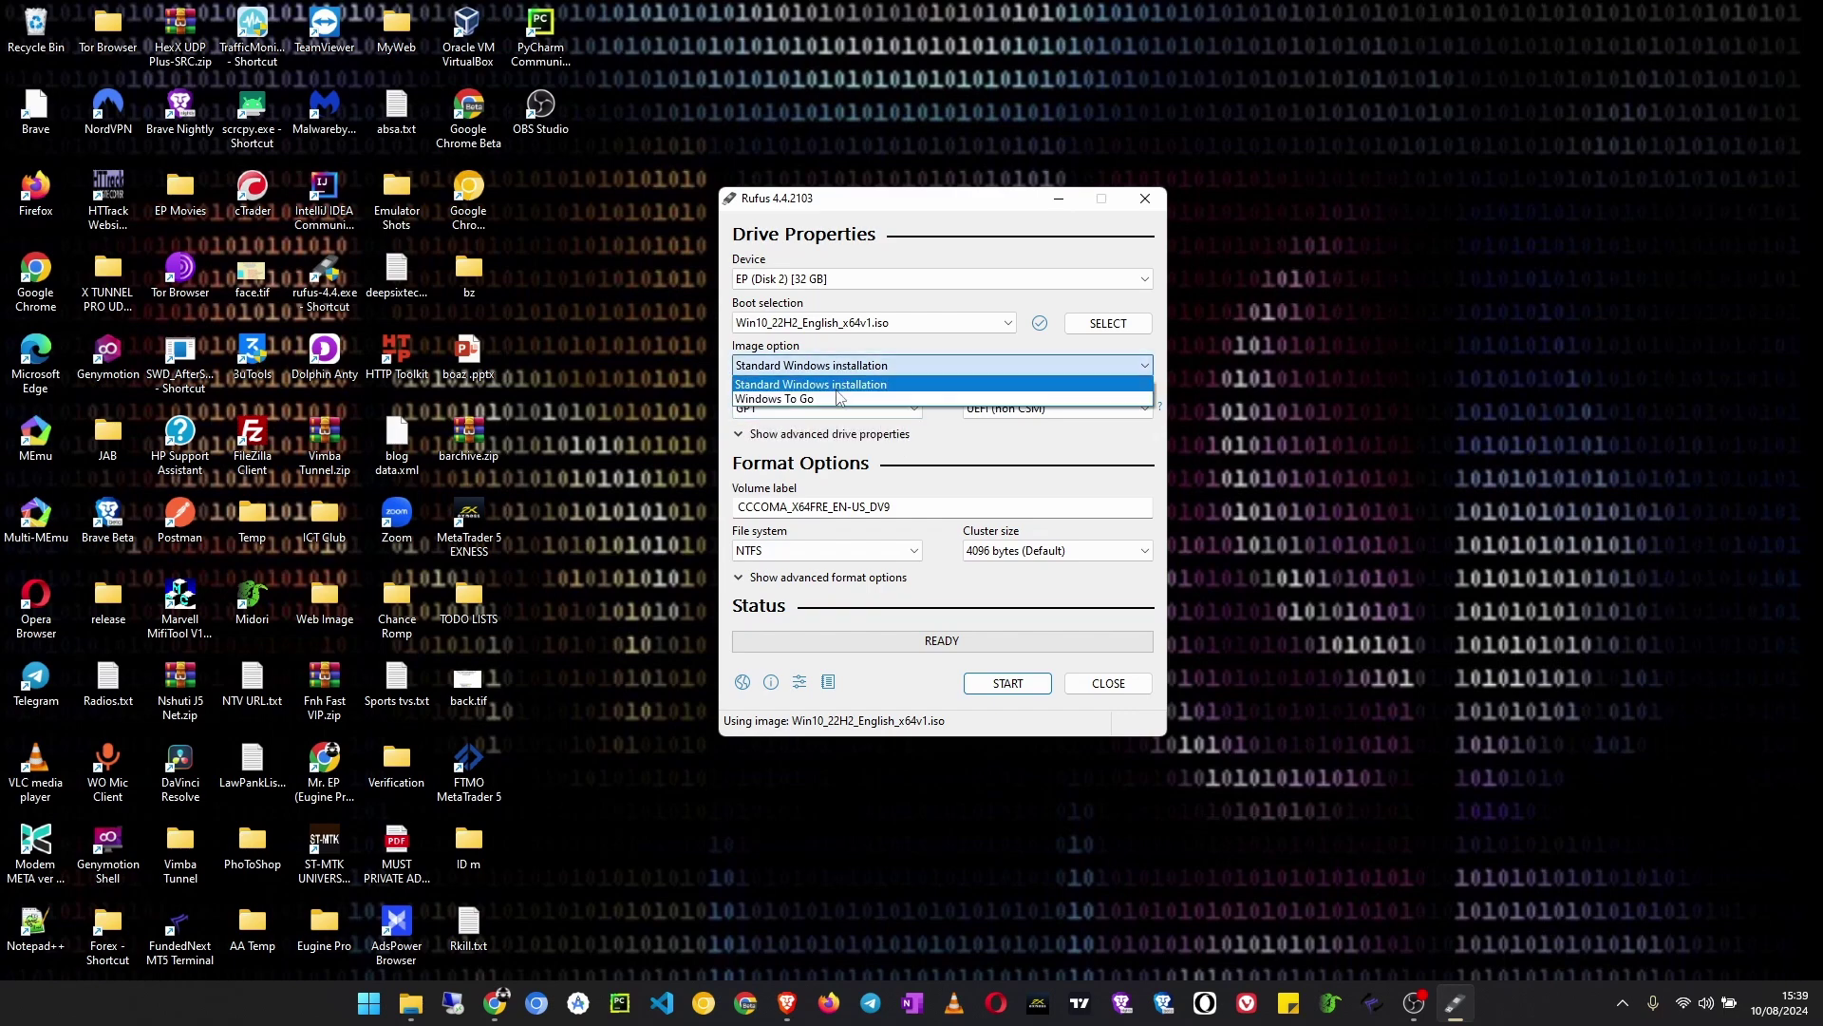
click(841, 393)
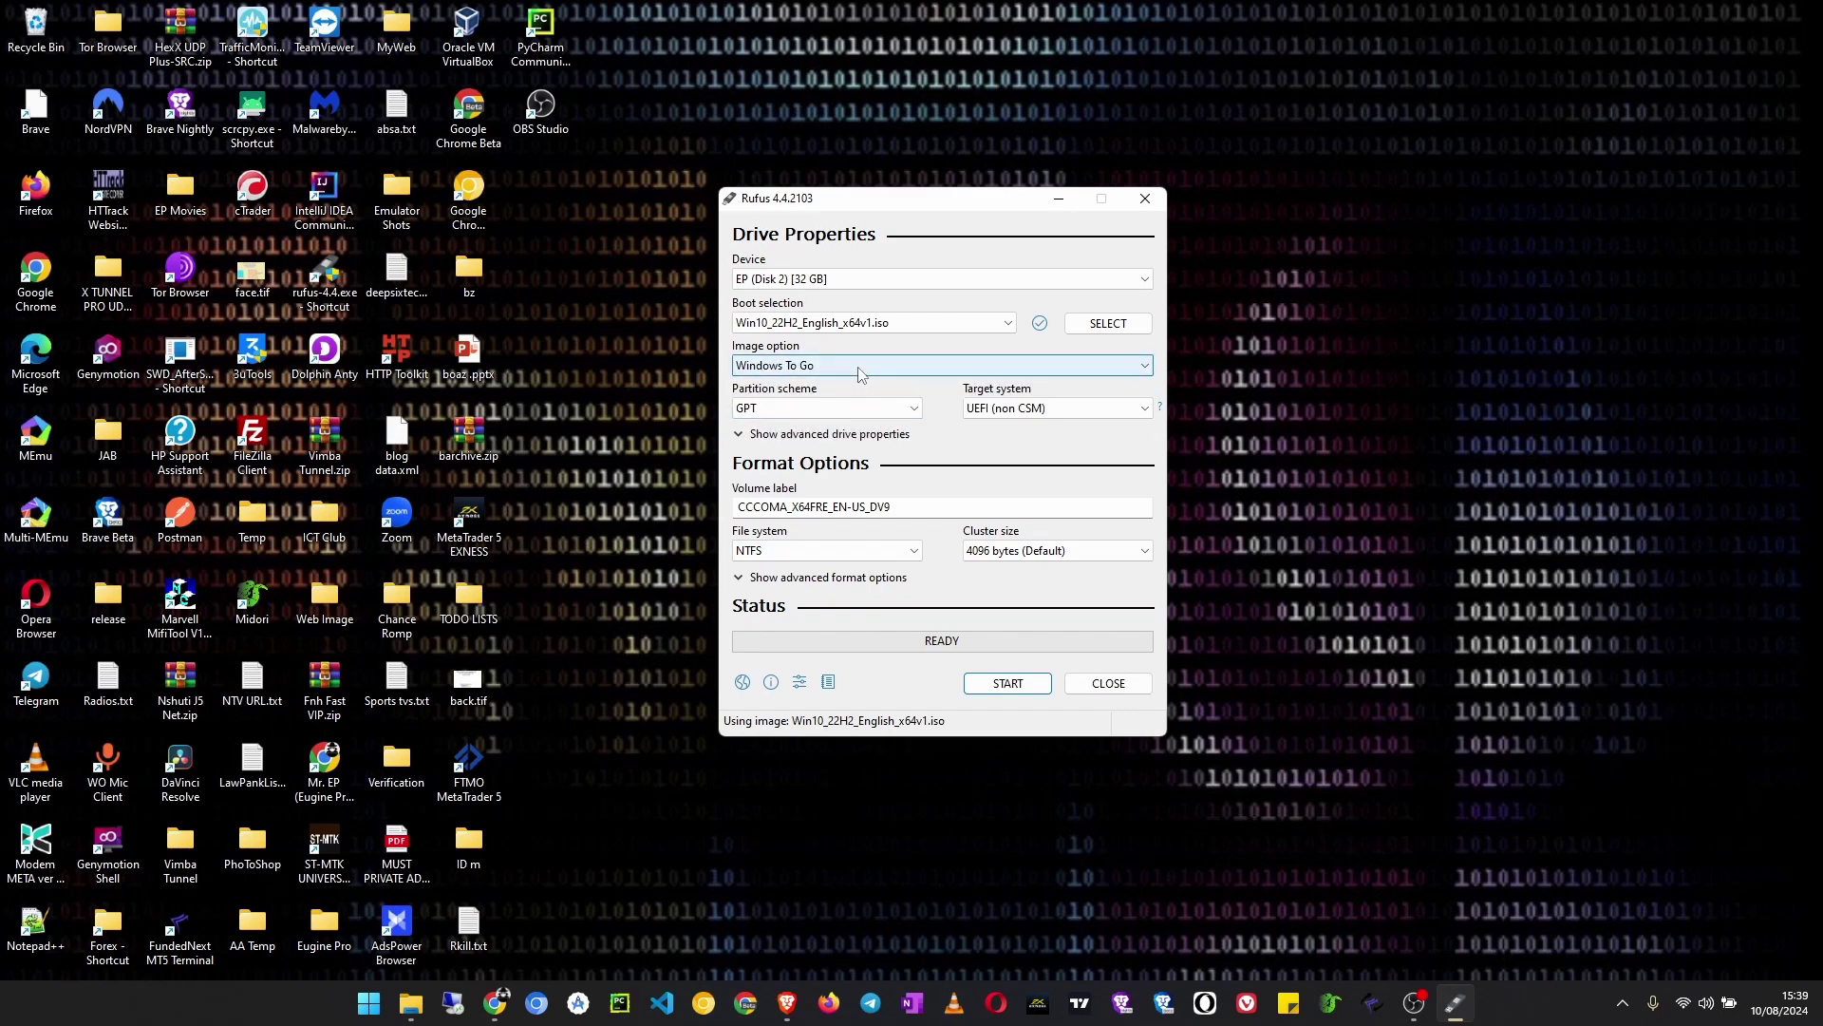
click(859, 371)
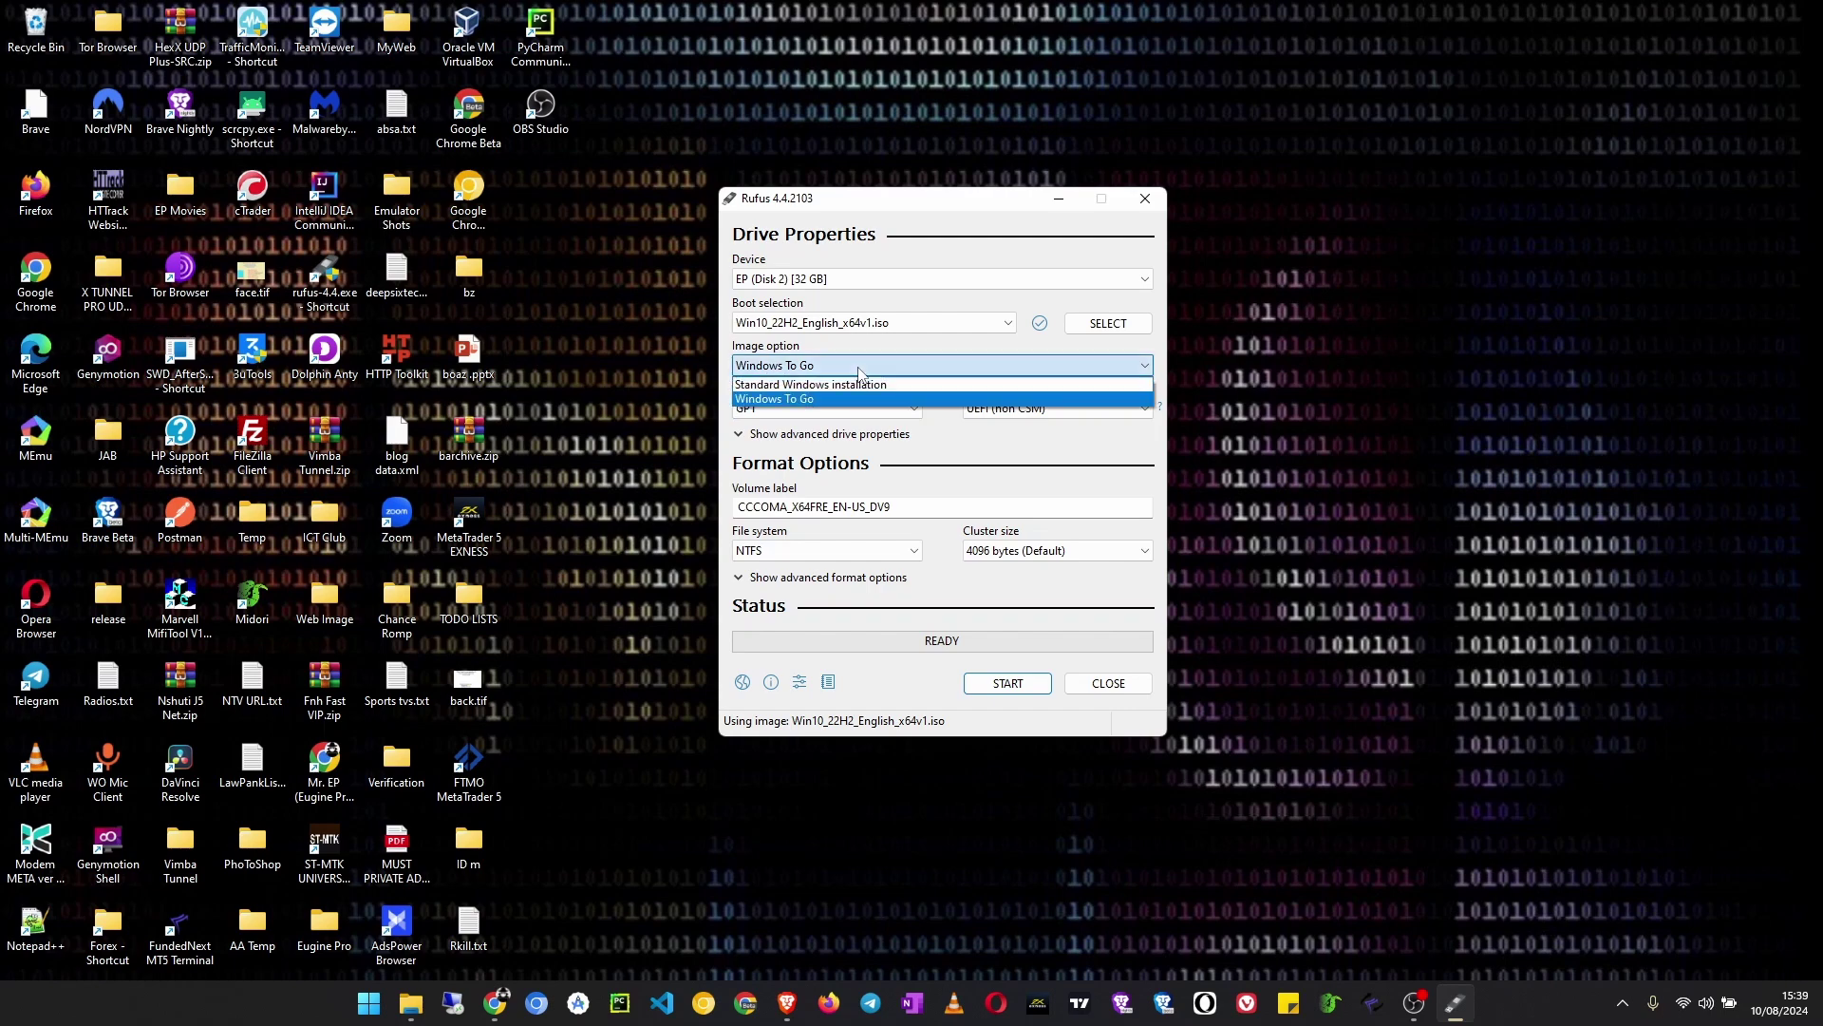
click(853, 378)
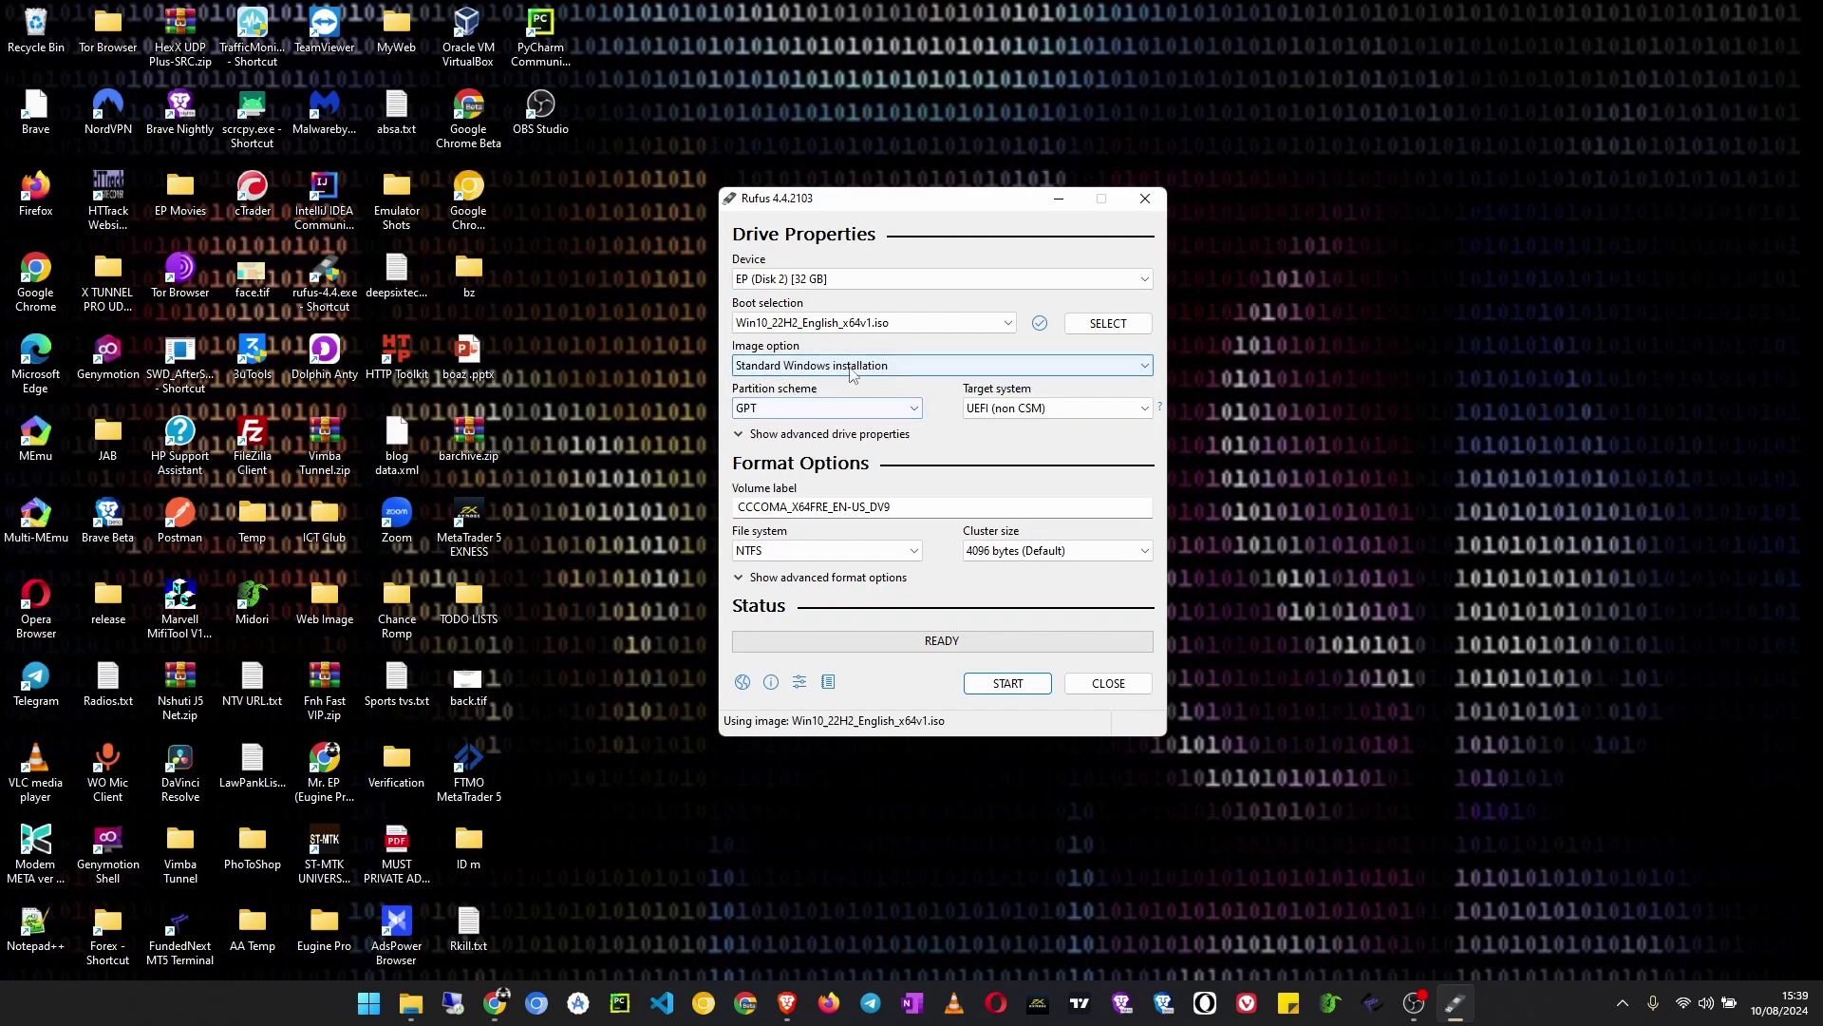
Set the partition scheme of the USB drive to MBR.
click(816, 410)
click(816, 411)
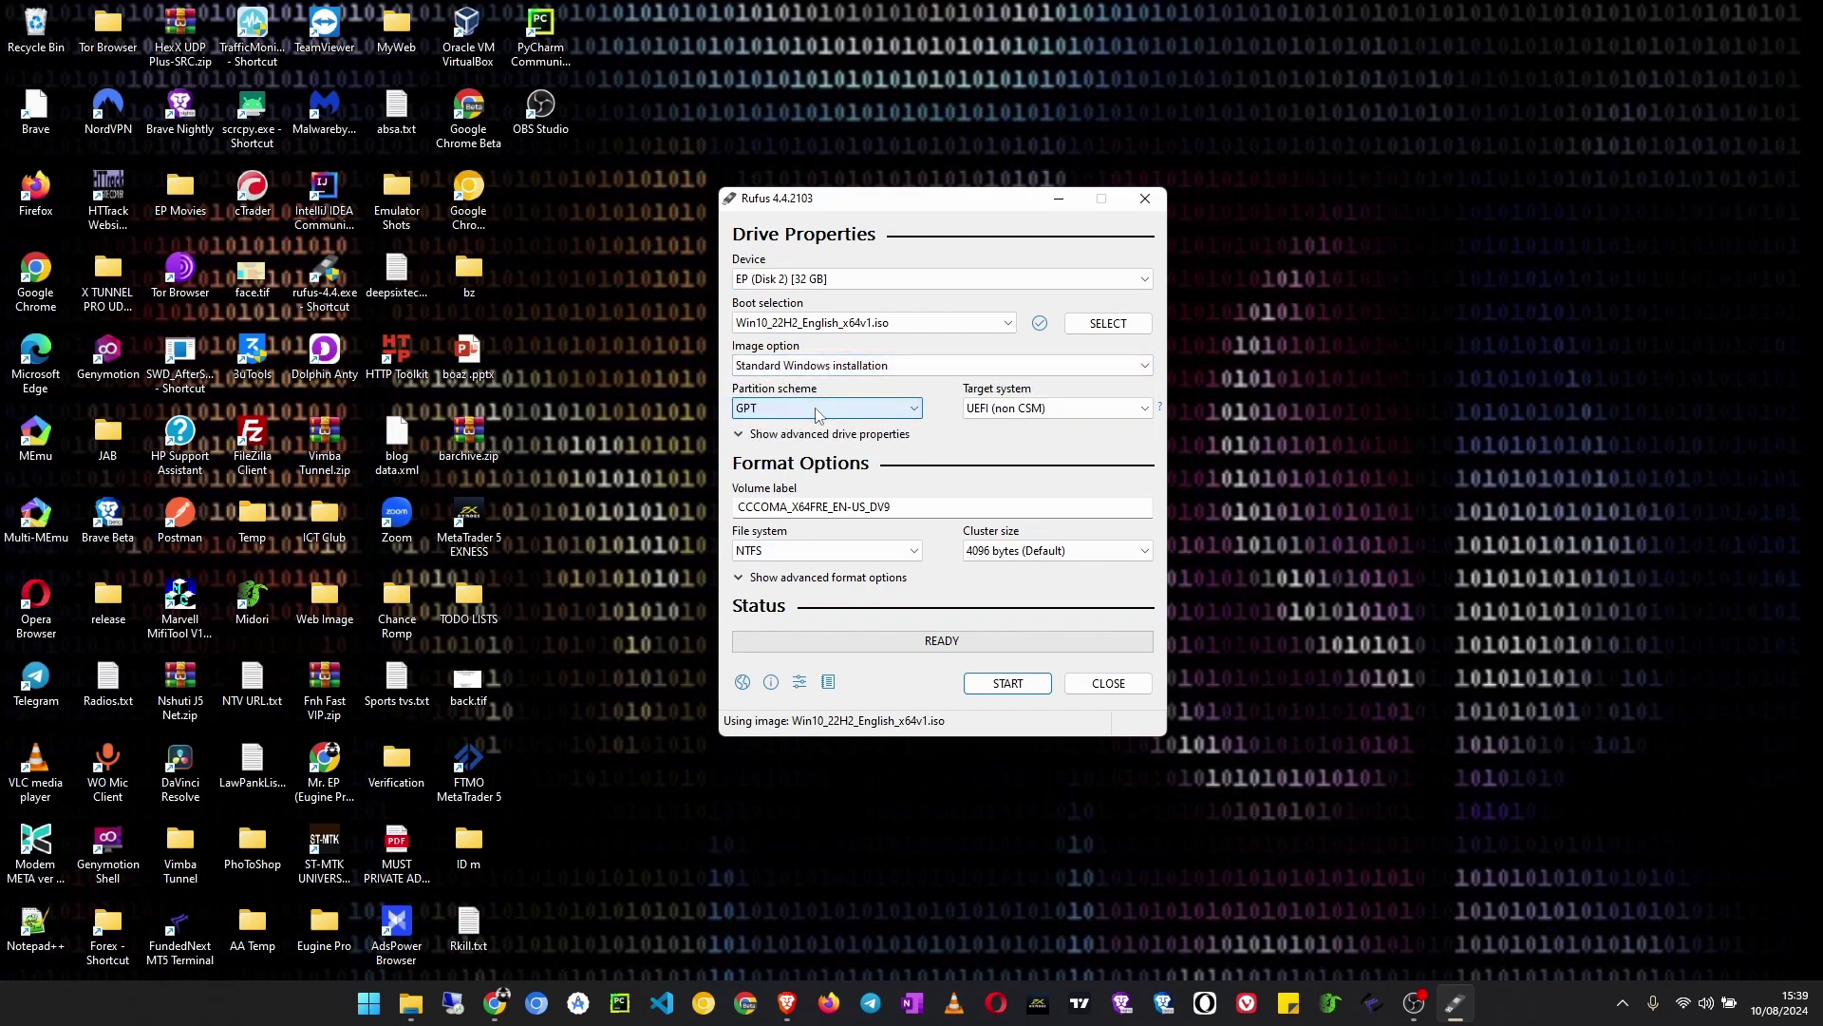
click(816, 409)
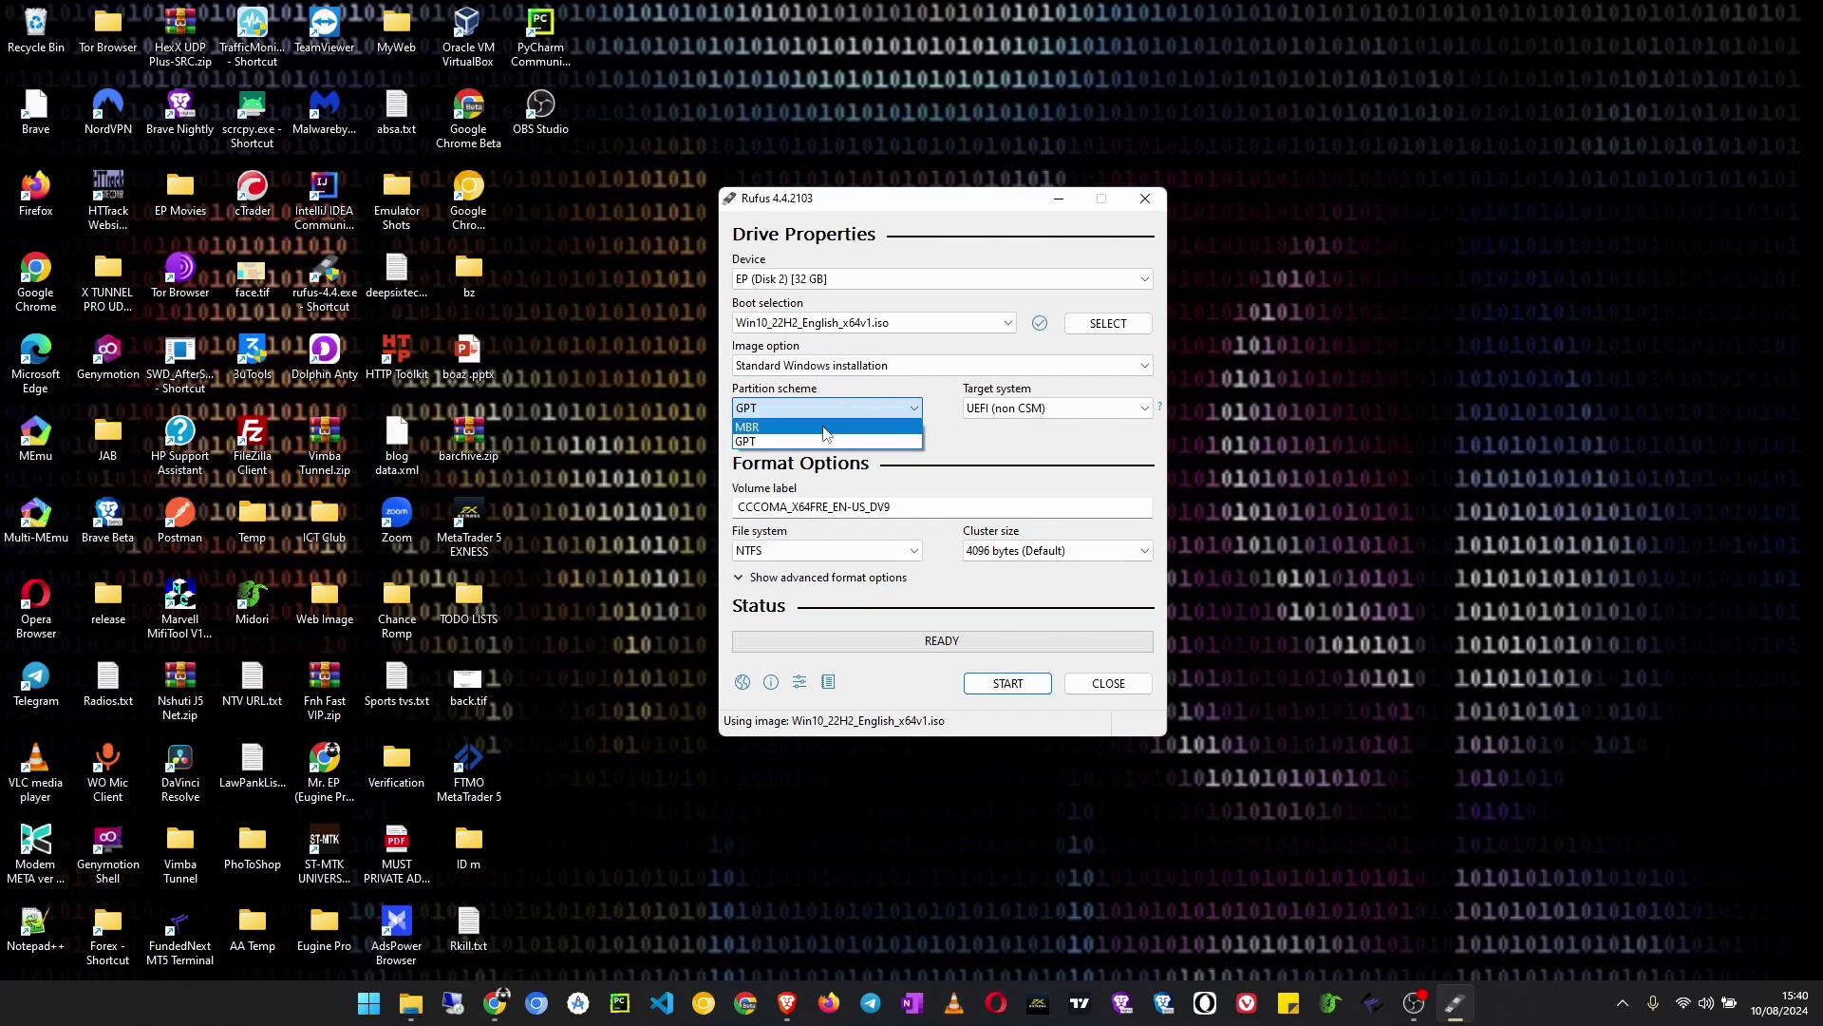
click(825, 431)
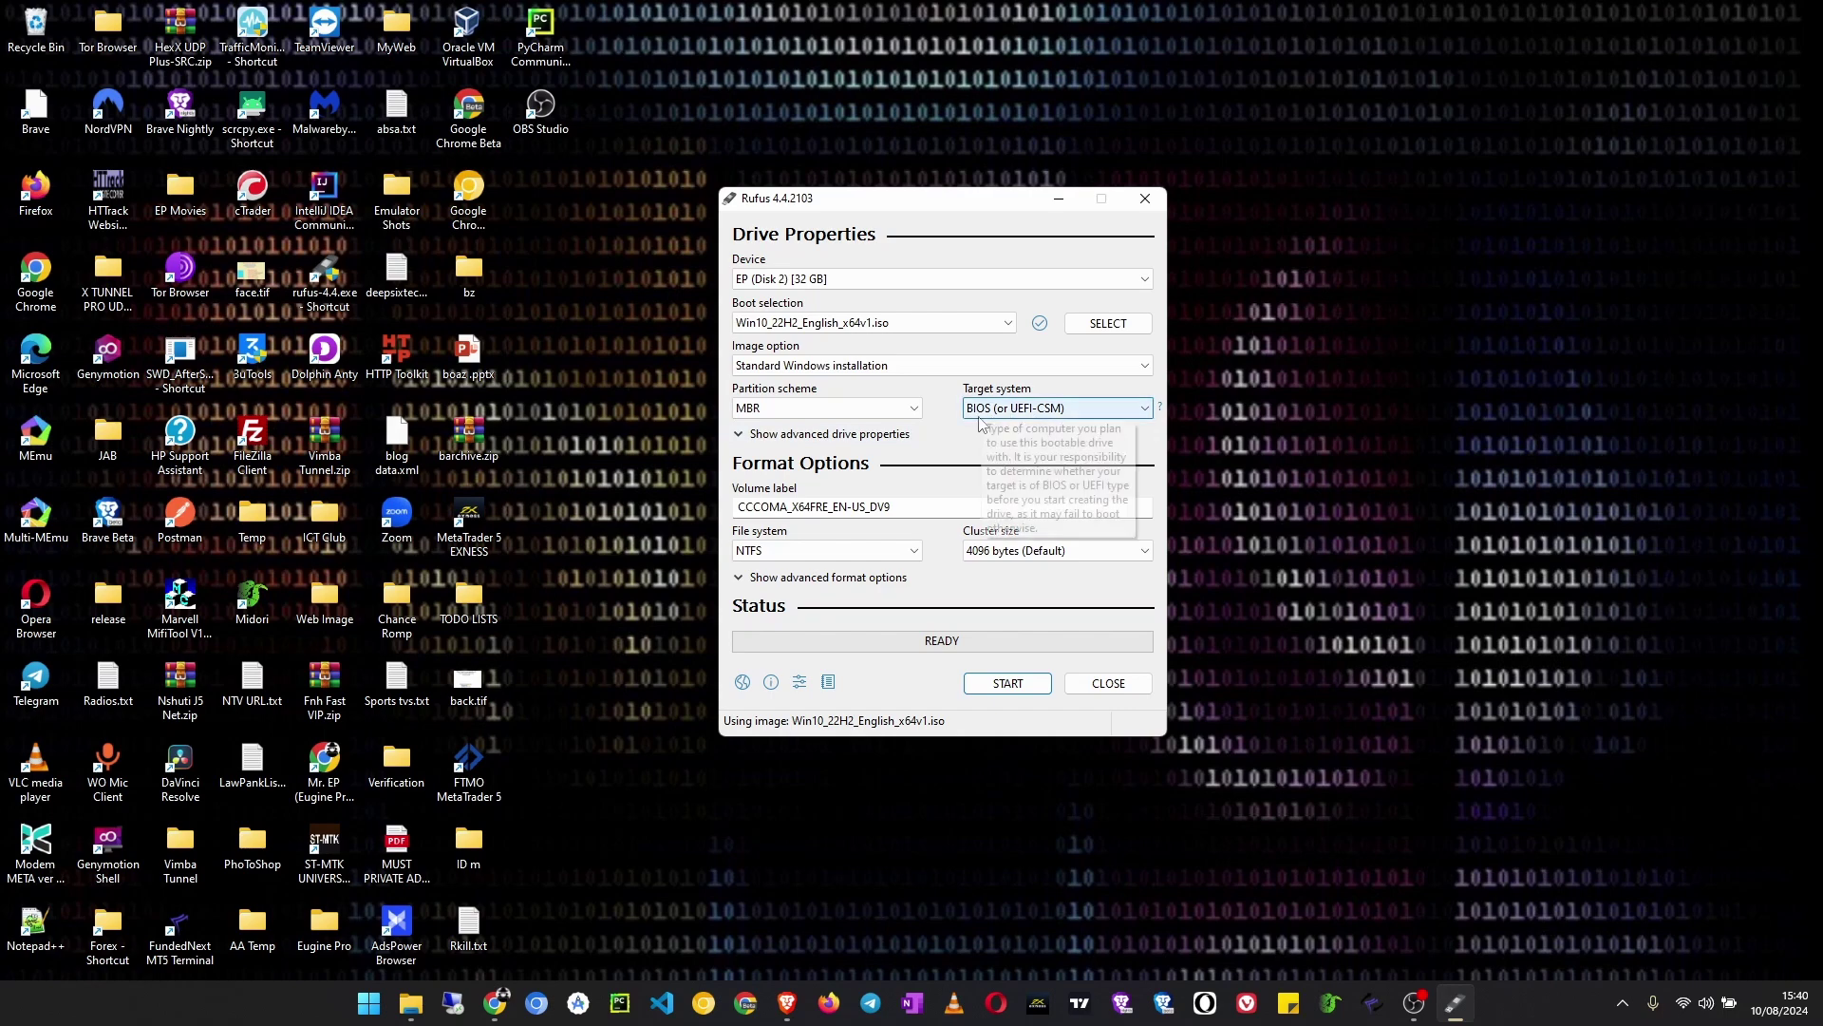
Compare the target system options offered under the MBR and GPT partition schemes, and return the scheme to MBR.
click(1032, 412)
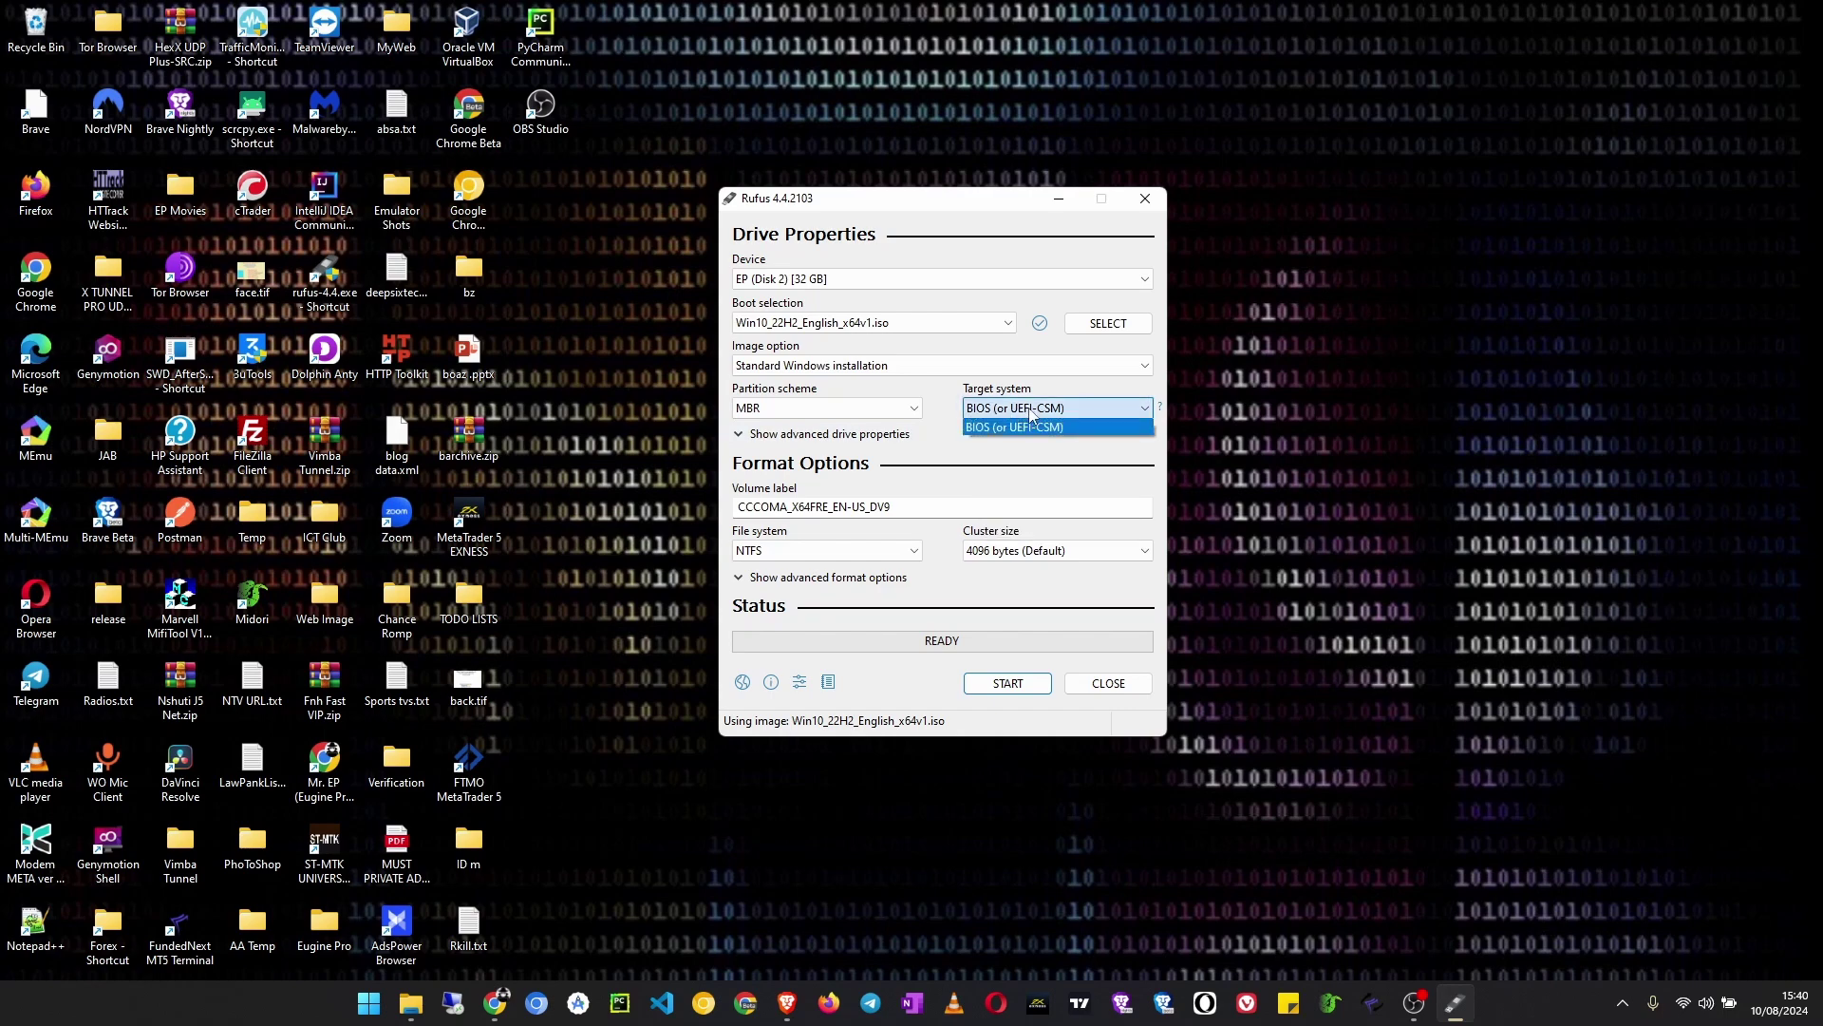
click(1032, 412)
click(826, 409)
click(825, 444)
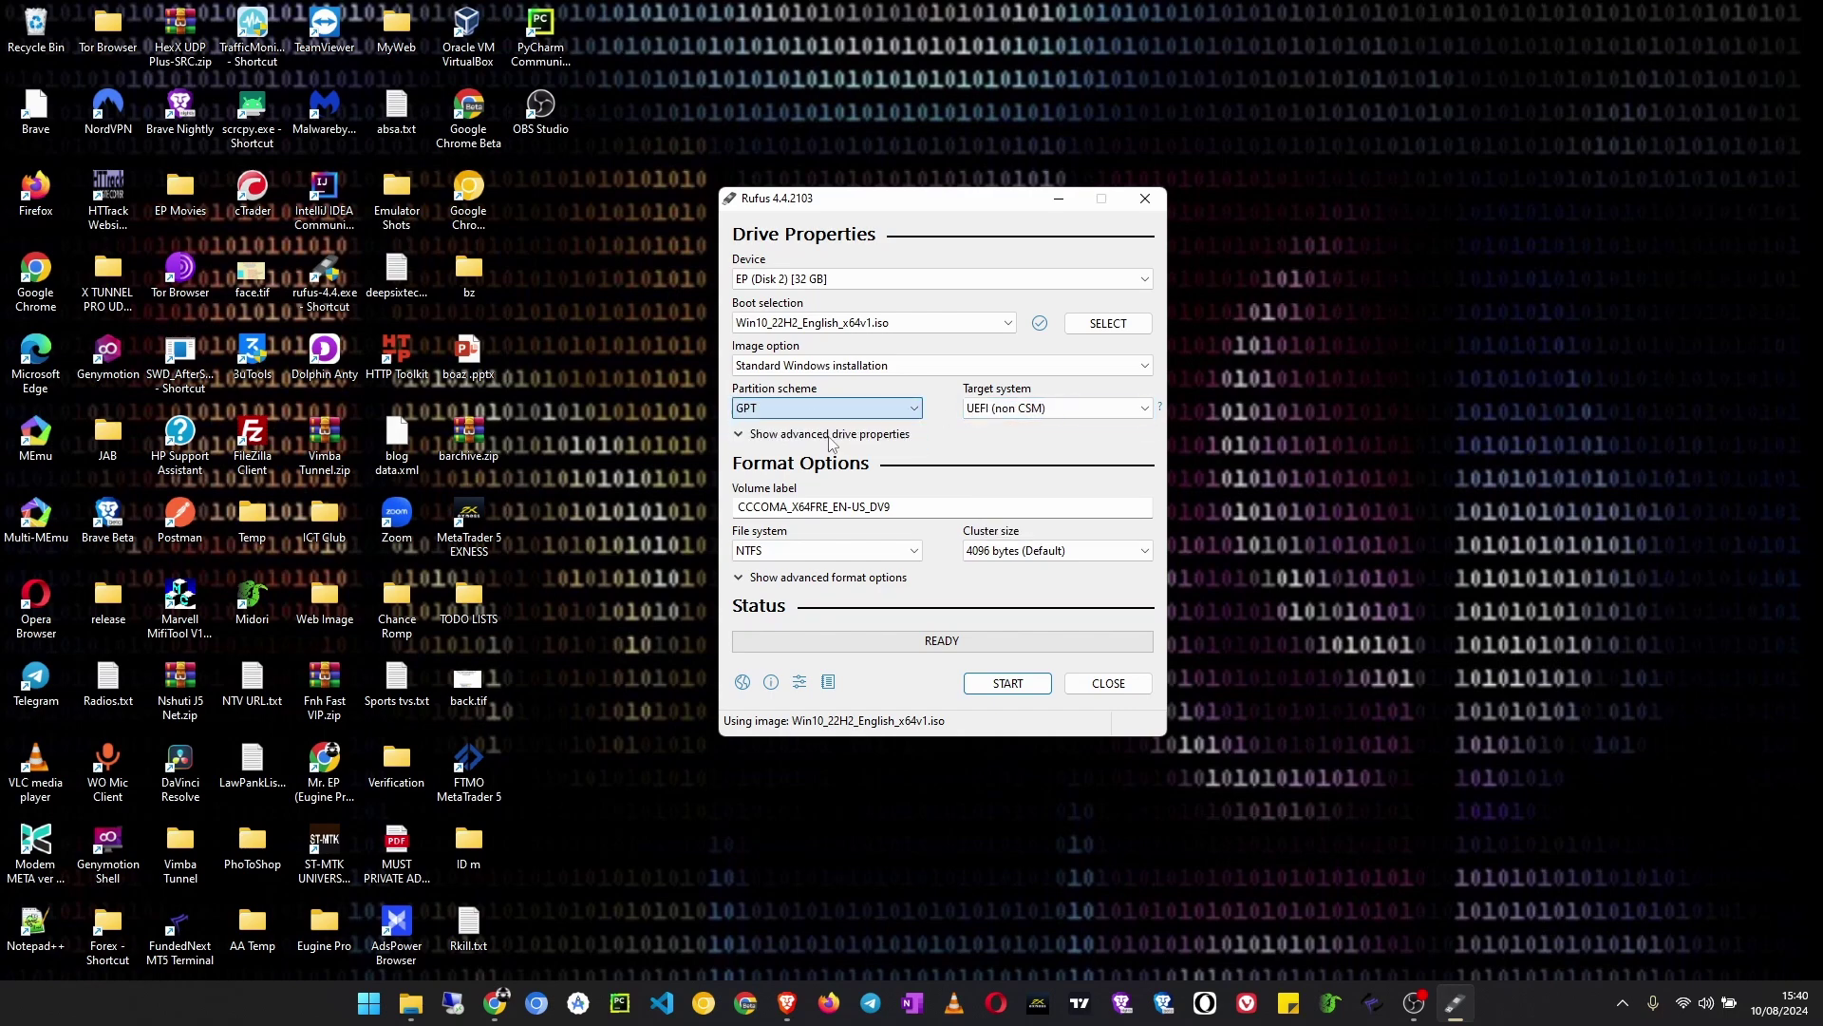
click(1016, 416)
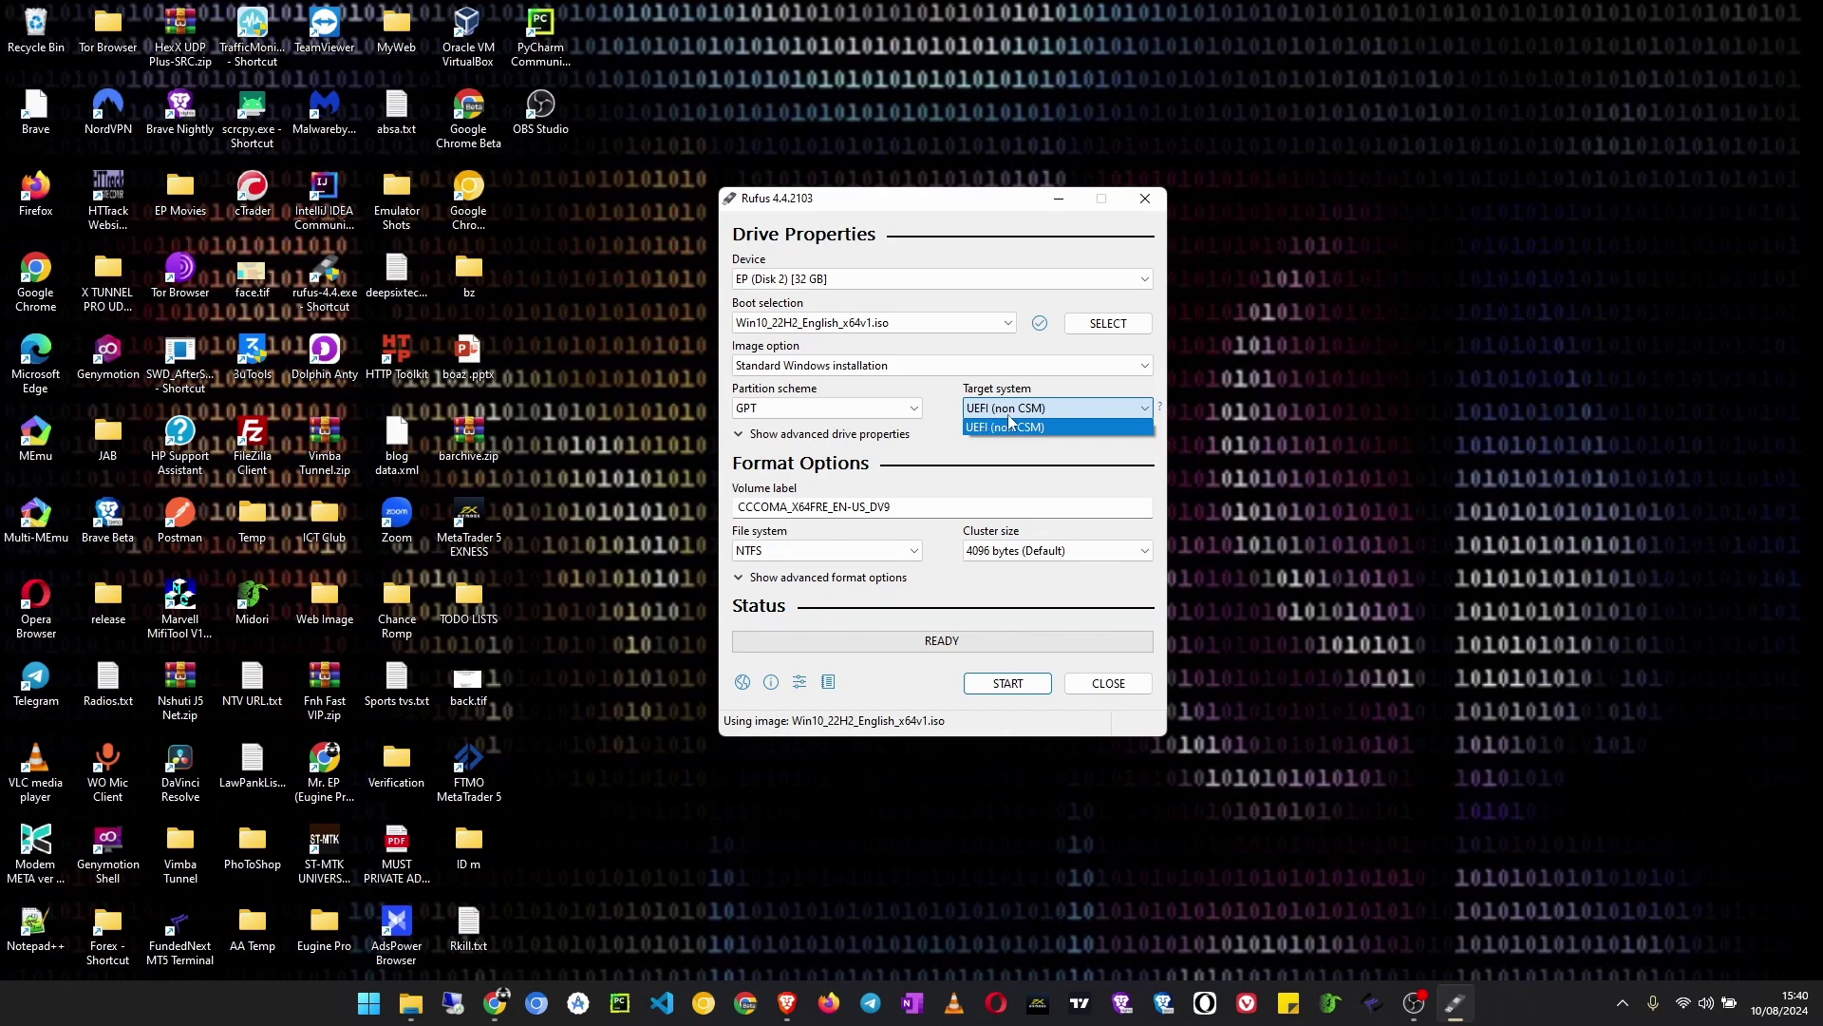
click(838, 429)
click(832, 409)
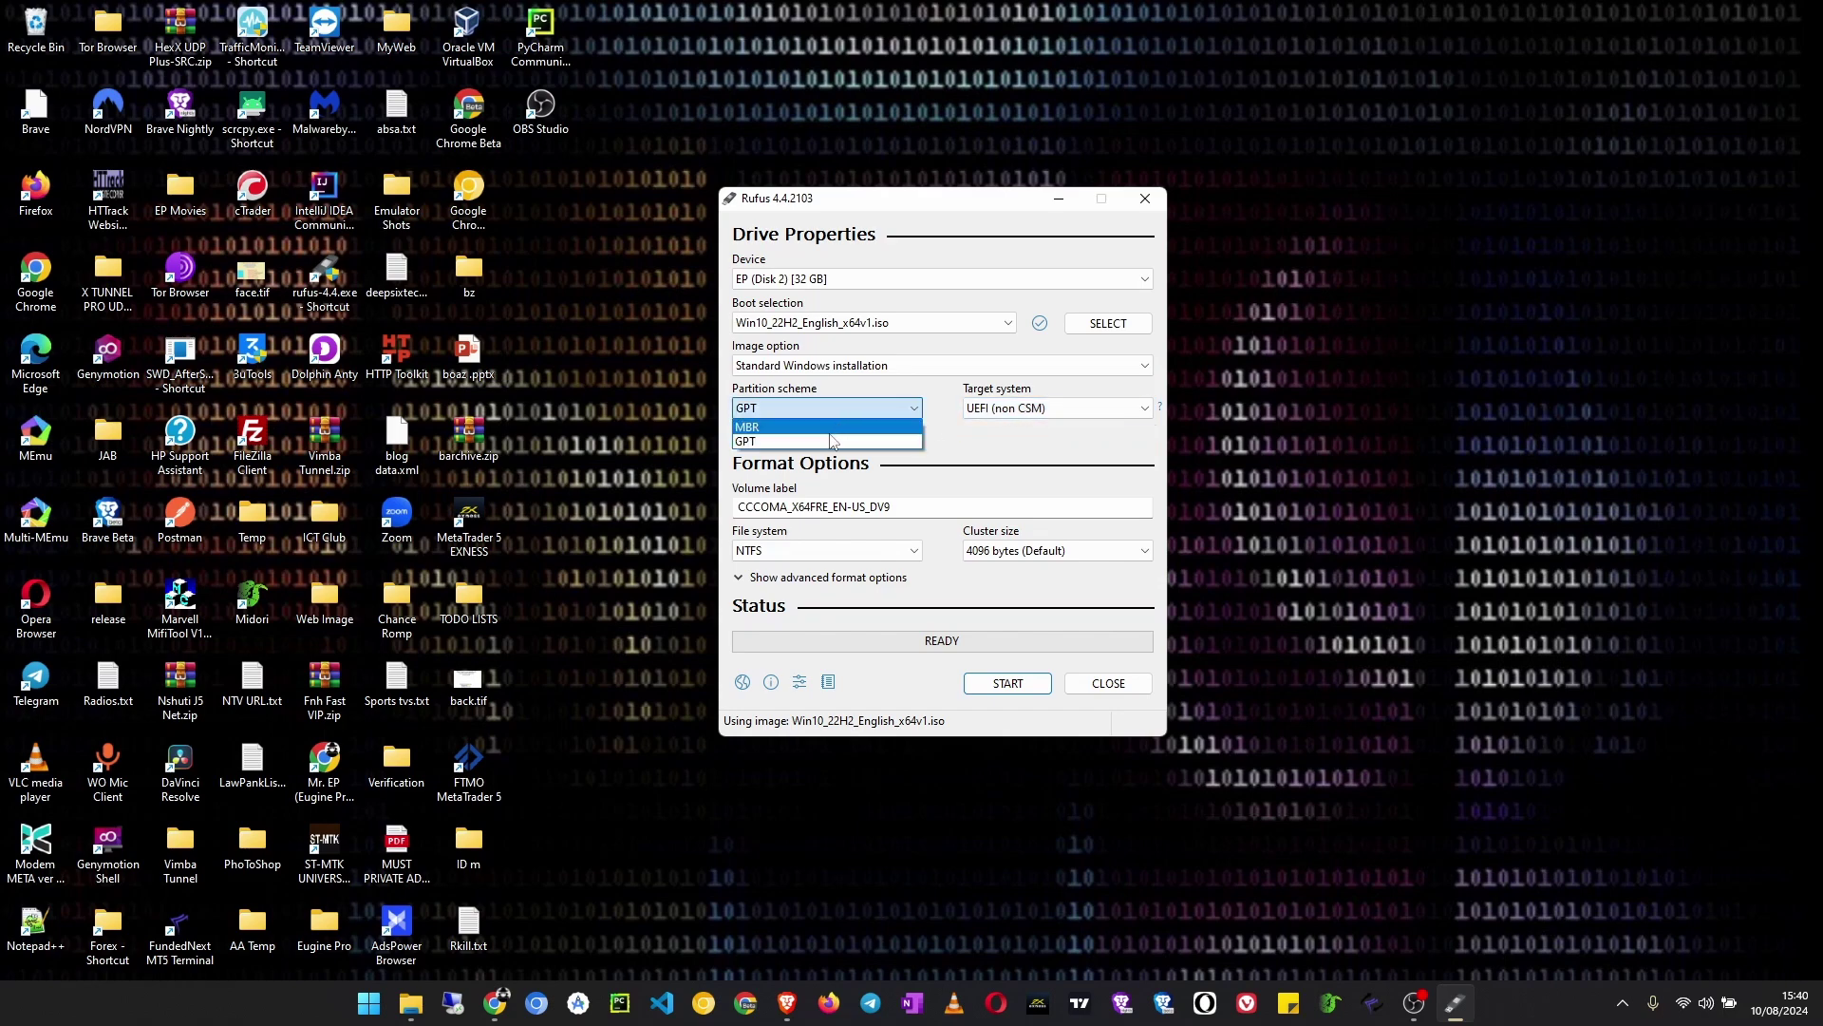
click(832, 427)
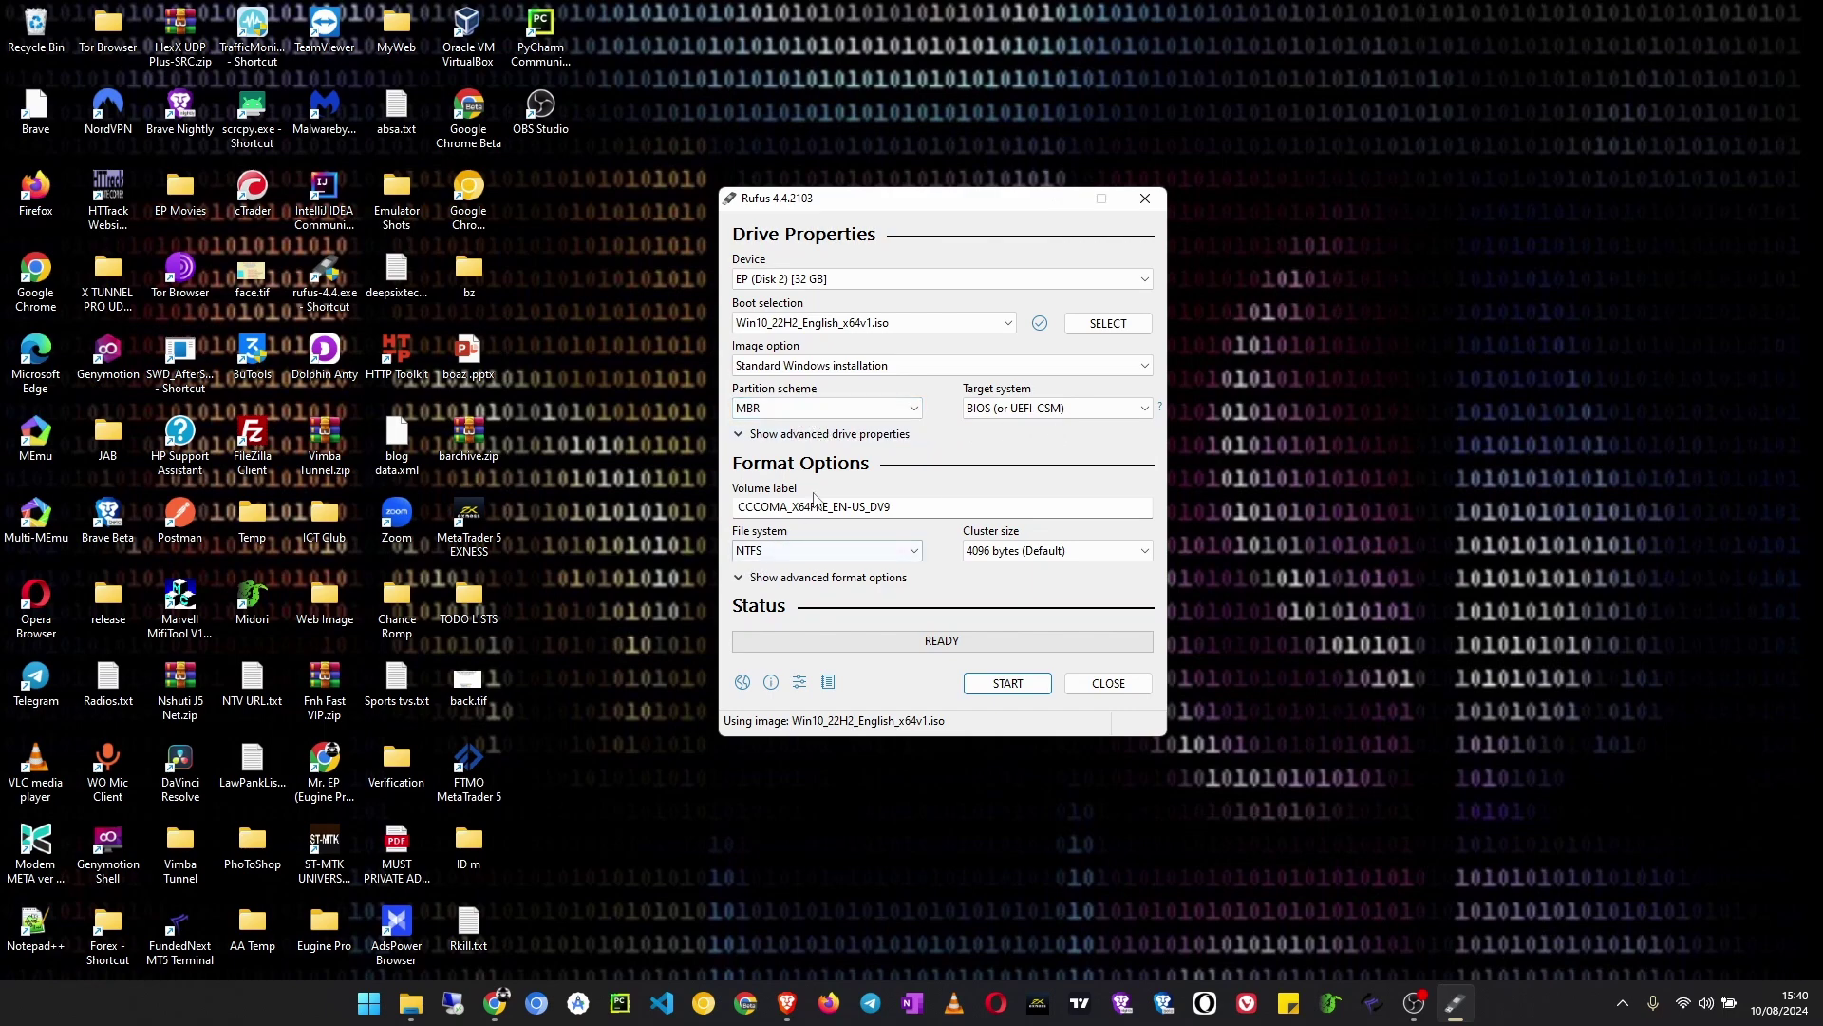
Replace the drive's volume label with "Windows 10".
drag(935, 507, 233, 539)
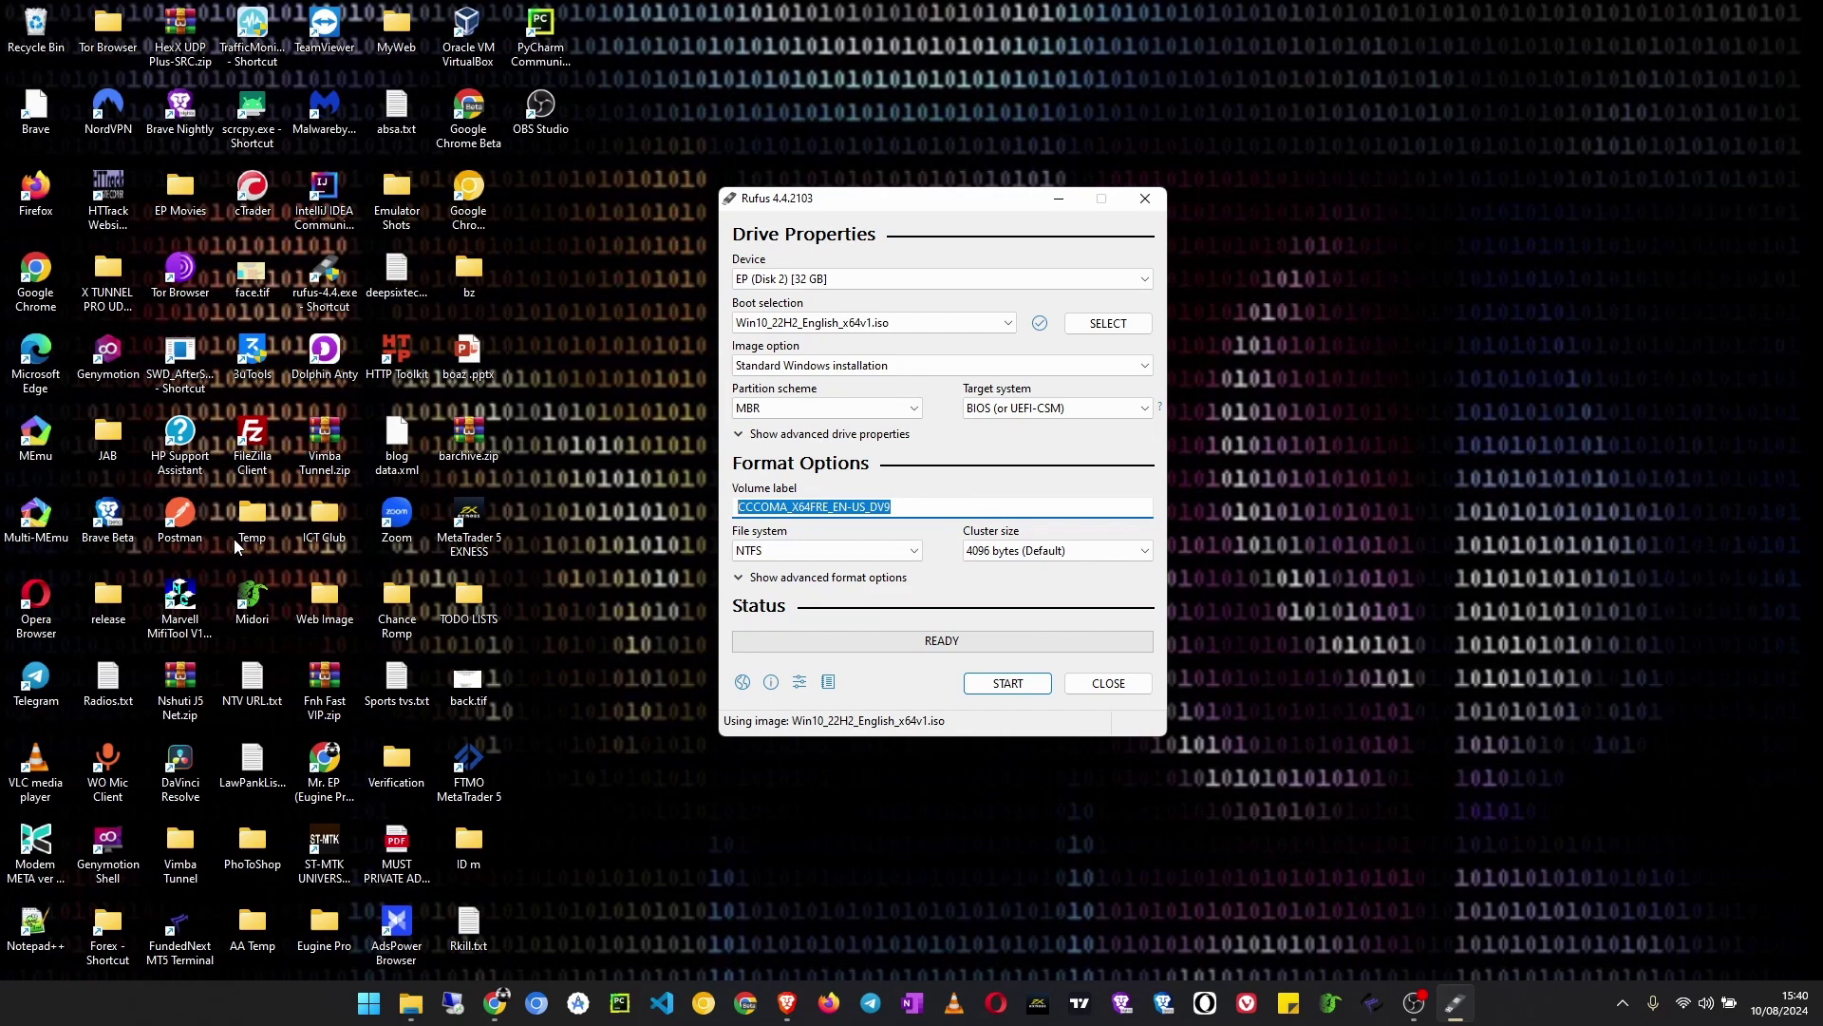
text(Win)
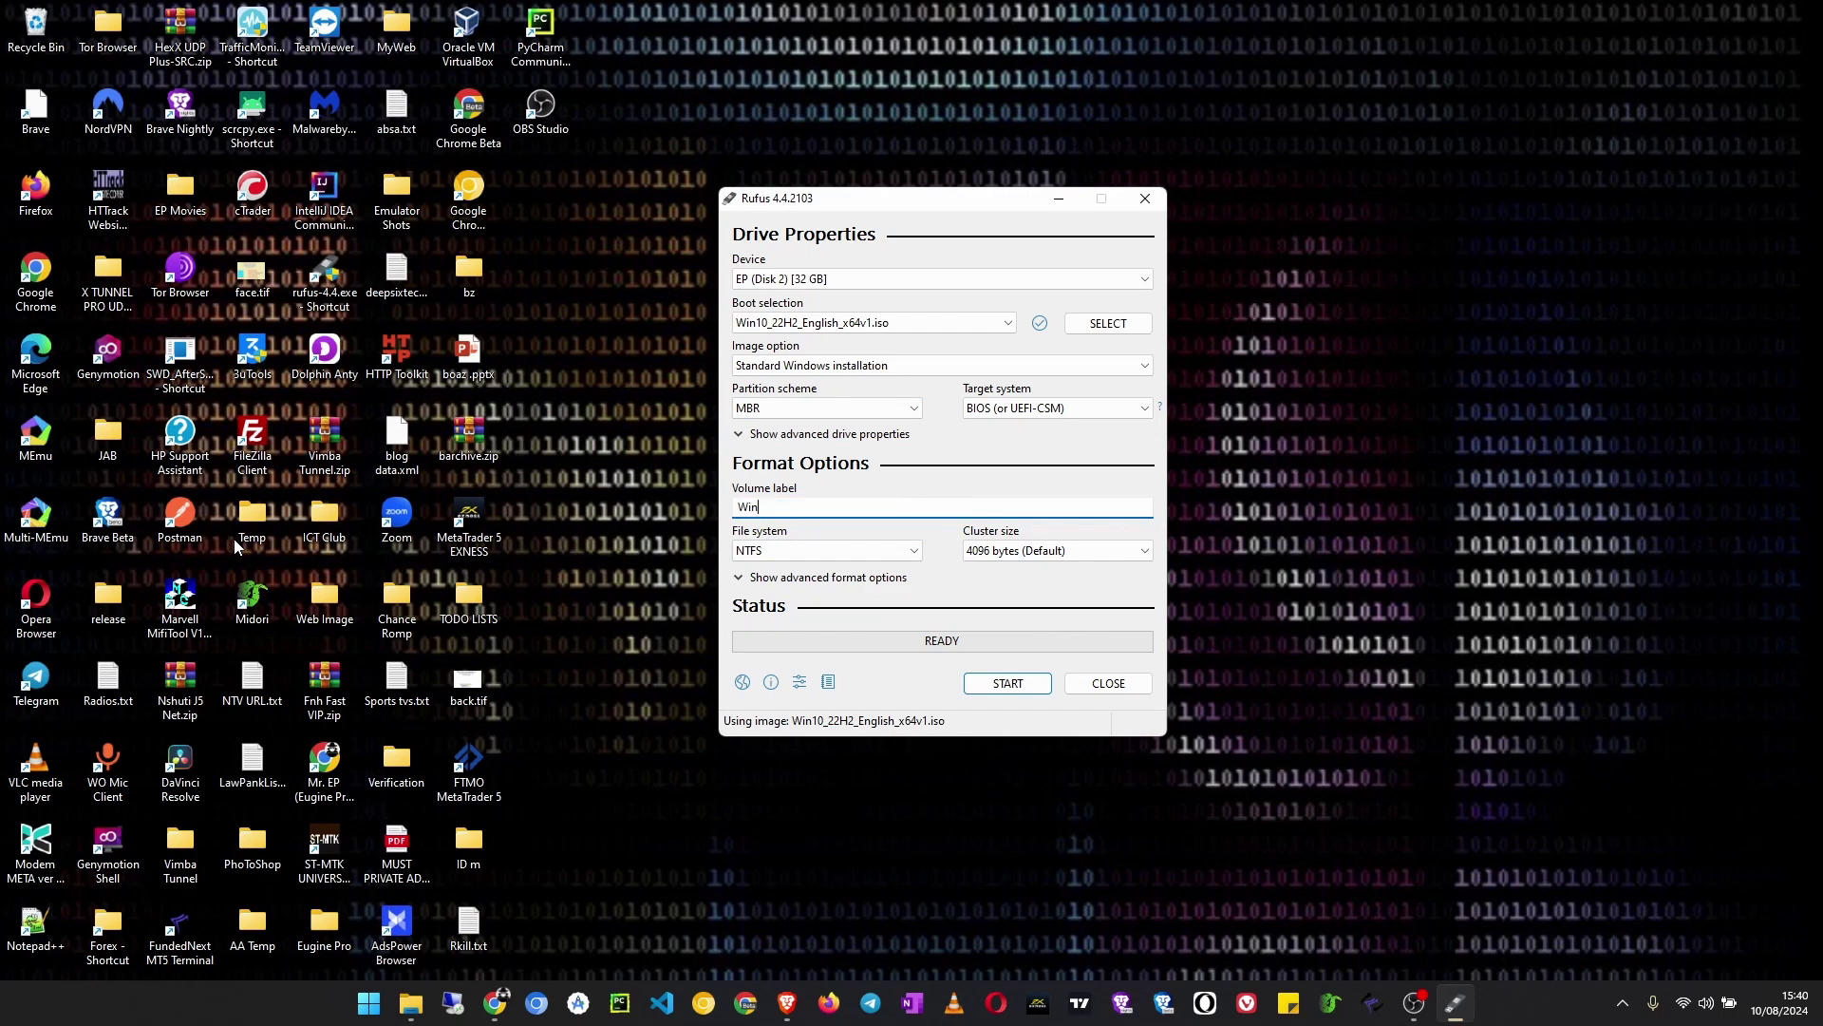
text(dows 10)
Start creating the bootable drive with all Windows customization options left unchecked, and accept erasing all data on EP (Disk 2).
click(978, 685)
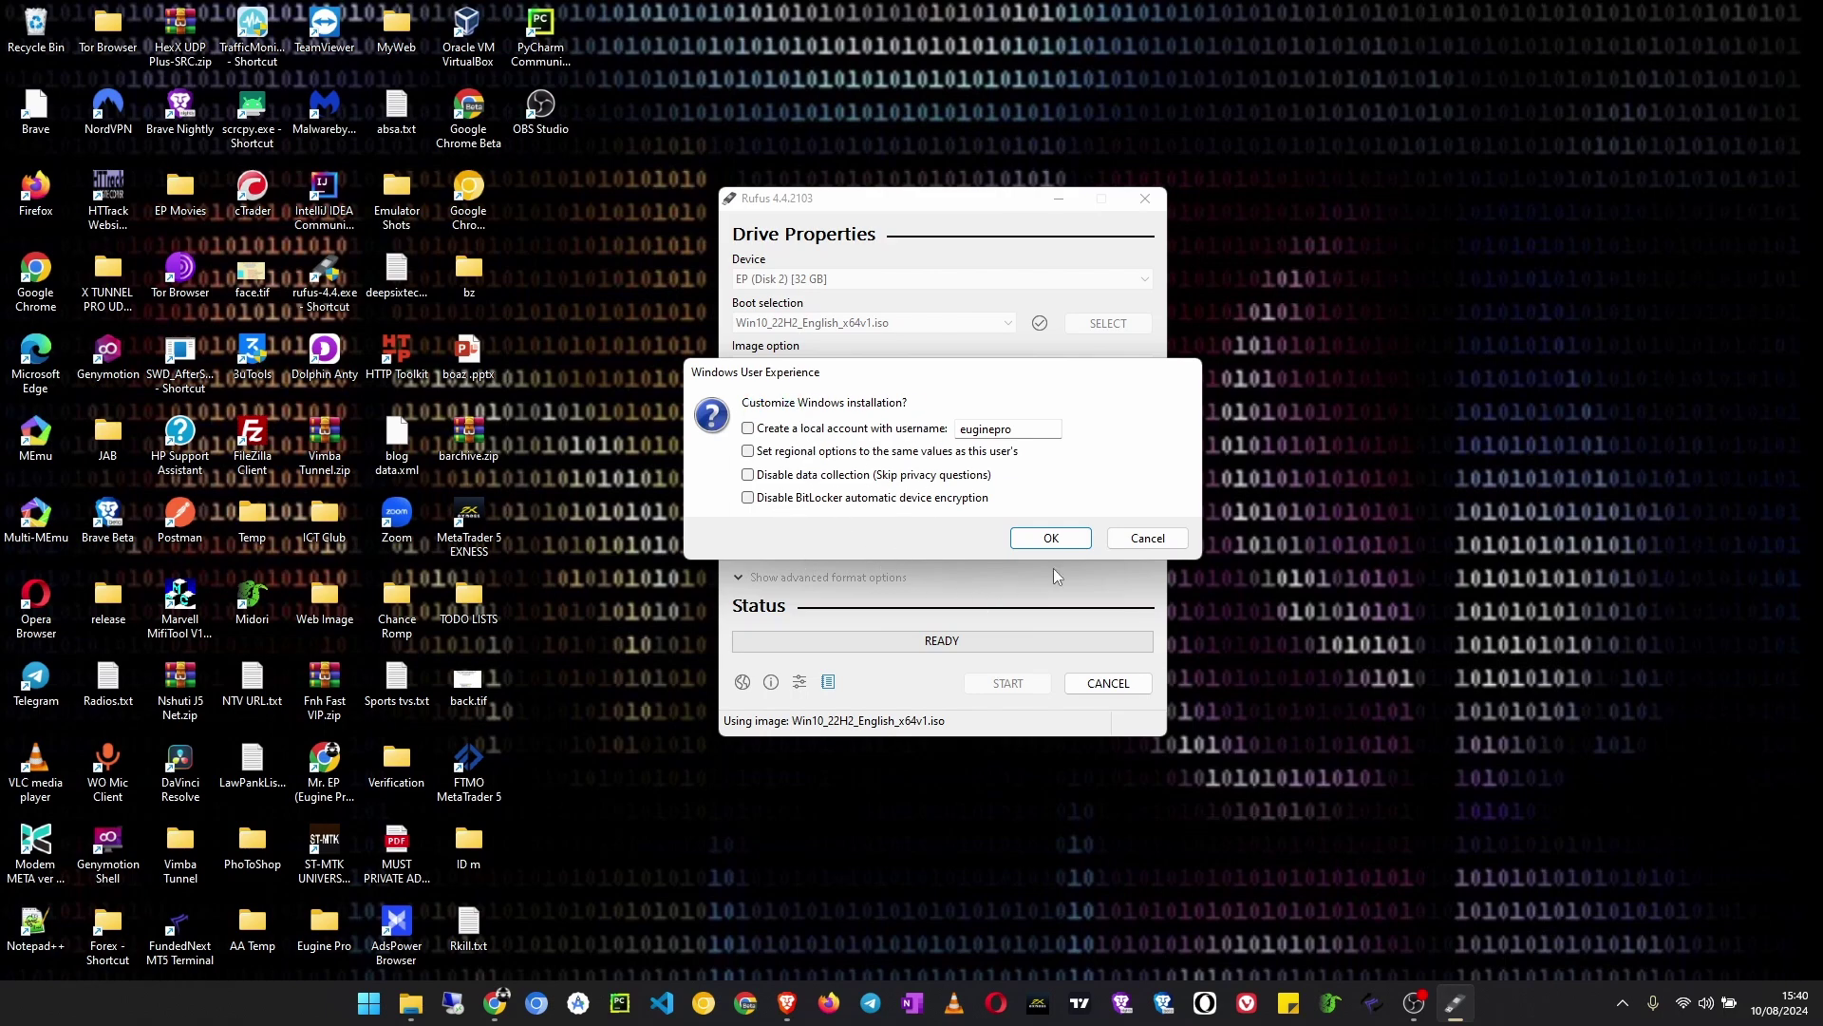
click(1136, 541)
click(1009, 684)
click(1052, 539)
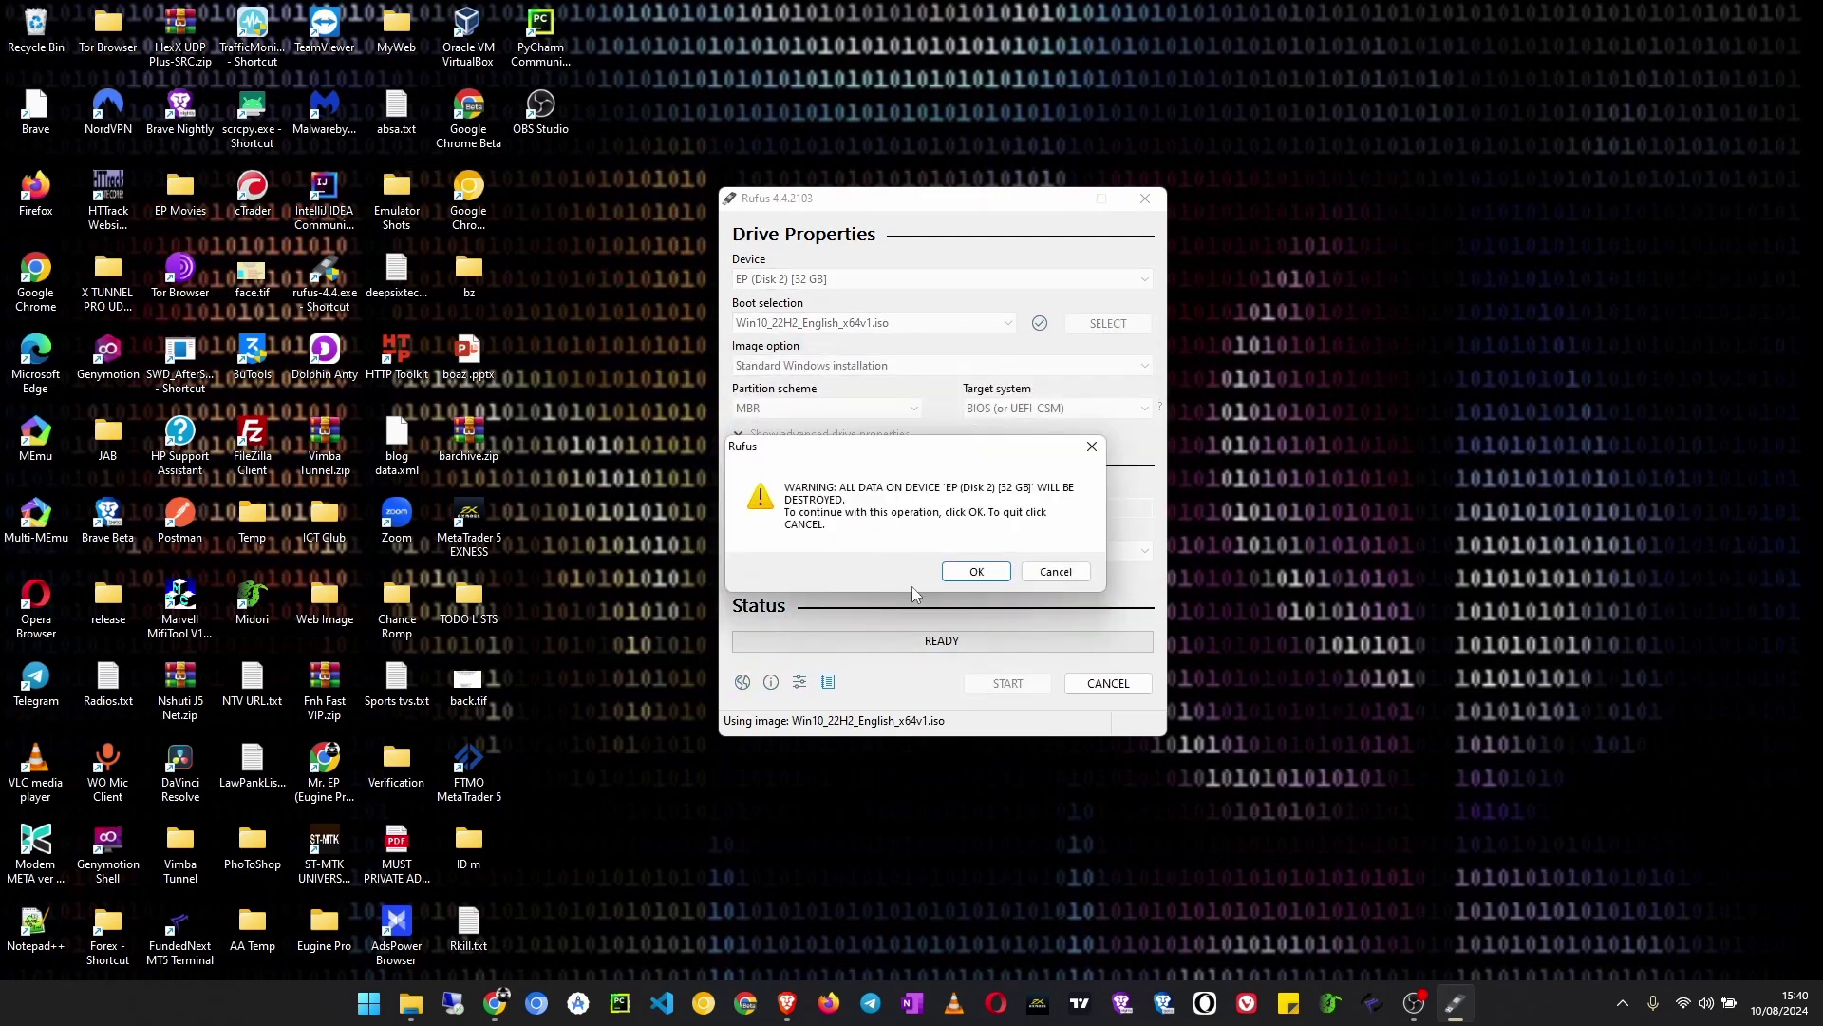
click(974, 572)
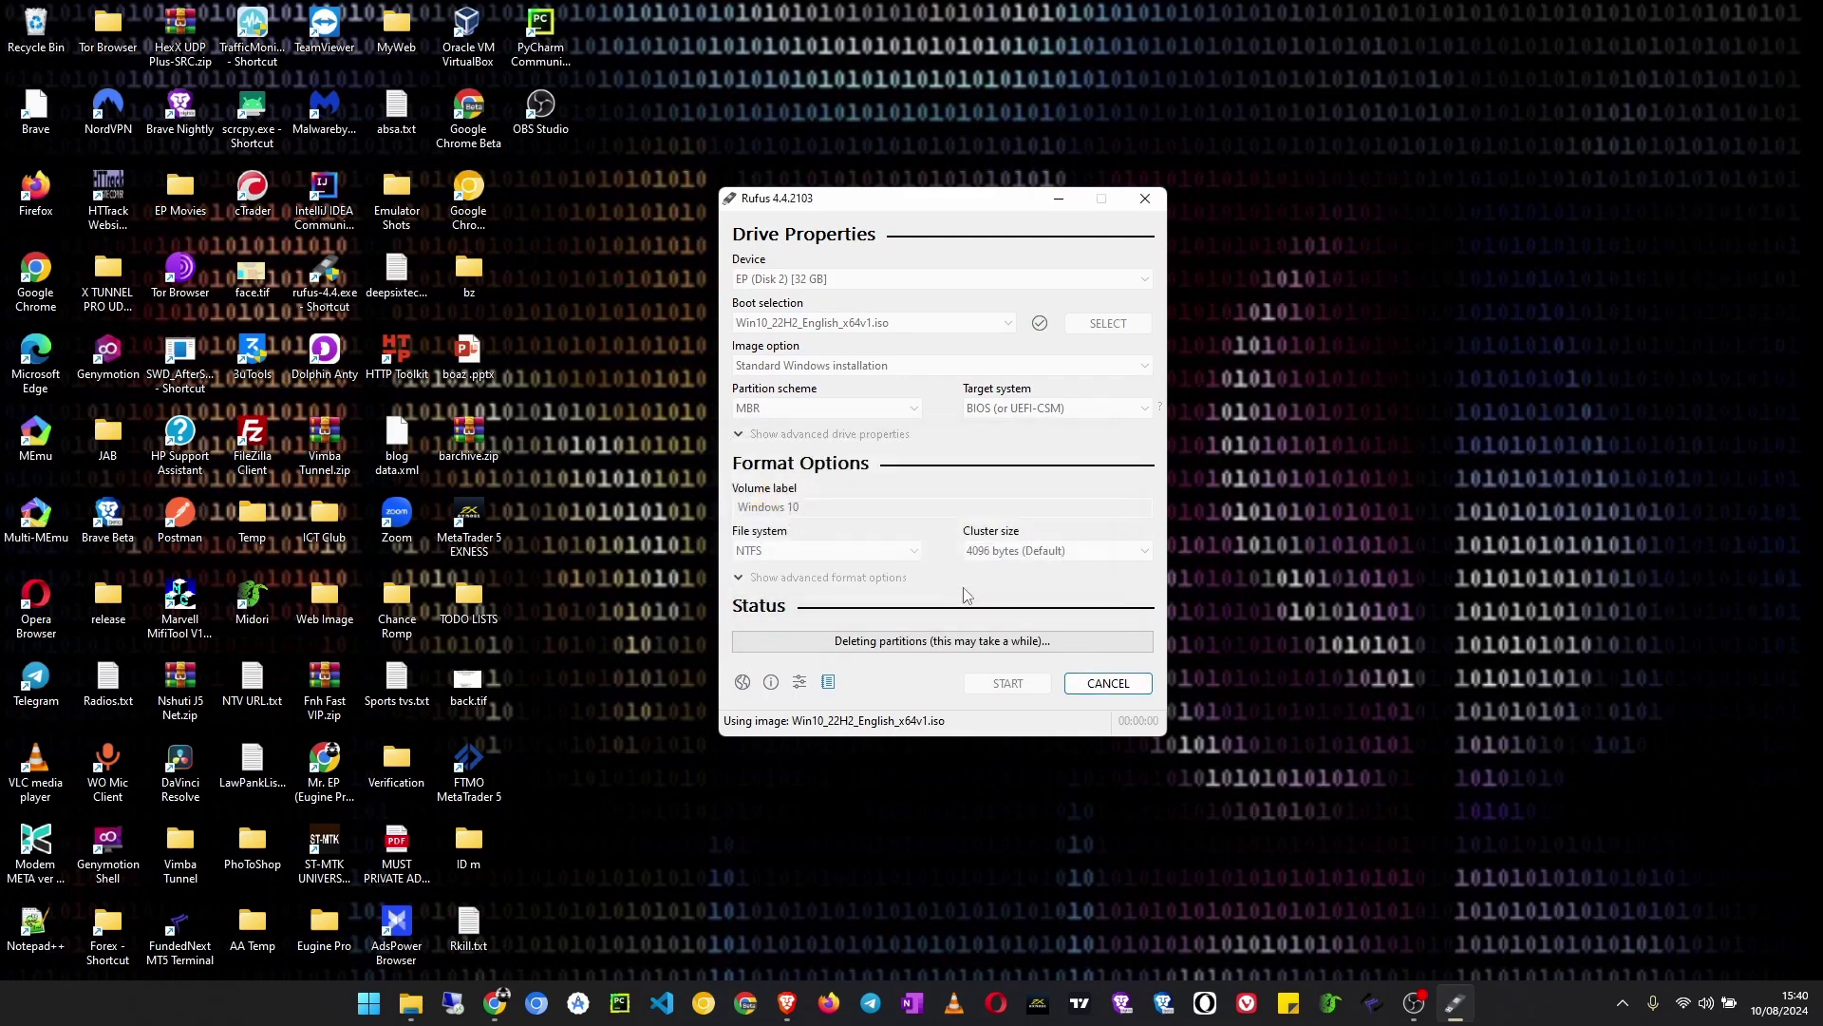